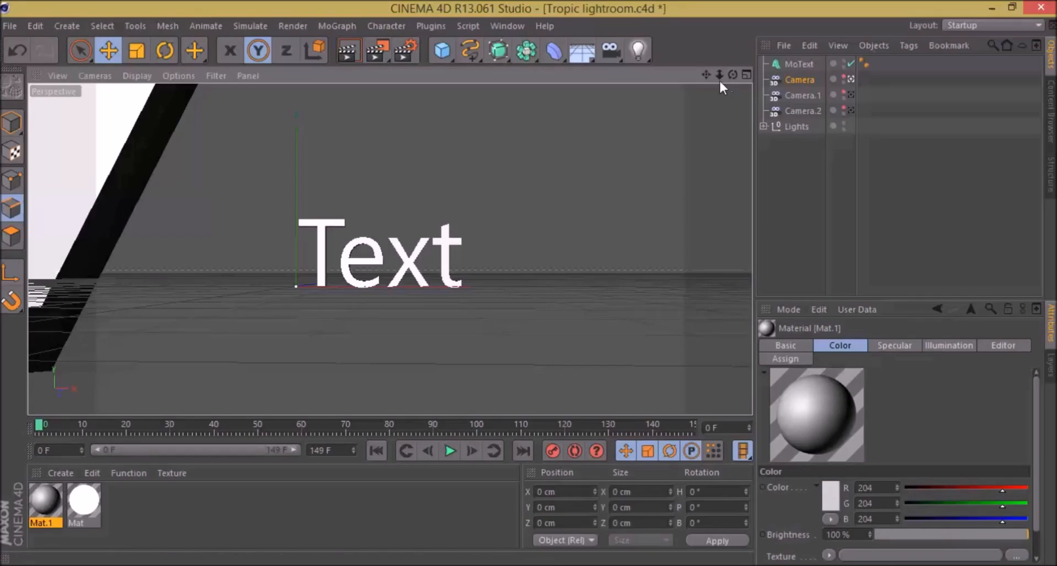
Step: Examine the light room around the text from different distances and angles, and look at the available light types
{"action": "left_click_drag", "start_coordinate": [718, 75], "coordinate": [714, 128]}
{"action": "left_click_drag", "start_coordinate": [720, 75], "coordinate": [649, 76]}
{"action": "left_click_drag", "start_coordinate": [732, 74], "coordinate": [713, 145]}
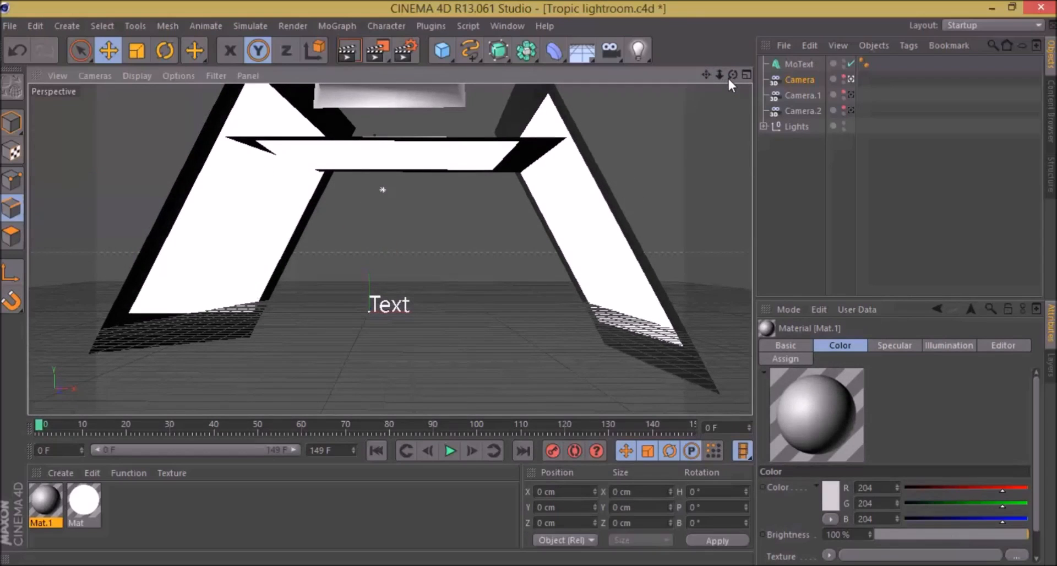
{"action": "left_click_drag", "start_coordinate": [719, 75], "coordinate": [763, 75]}
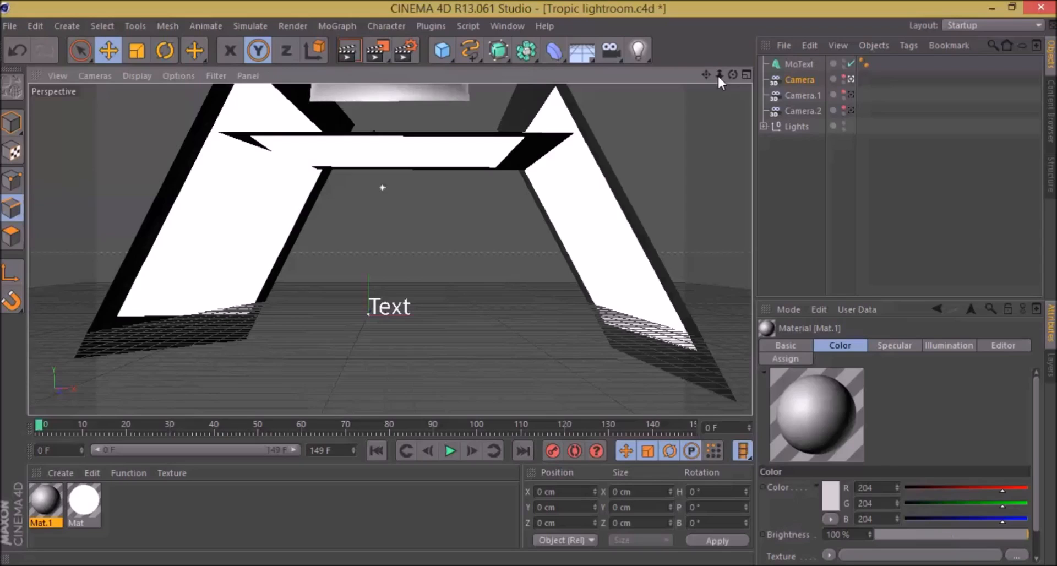
{"action": "mouse_move", "coordinate": [718, 75]}
{"action": "left_mouse_down"}
{"action": "mouse_move", "coordinate": [705, 76]}
{"action": "mouse_move", "coordinate": [719, 75]}
{"action": "left_mouse_up"}
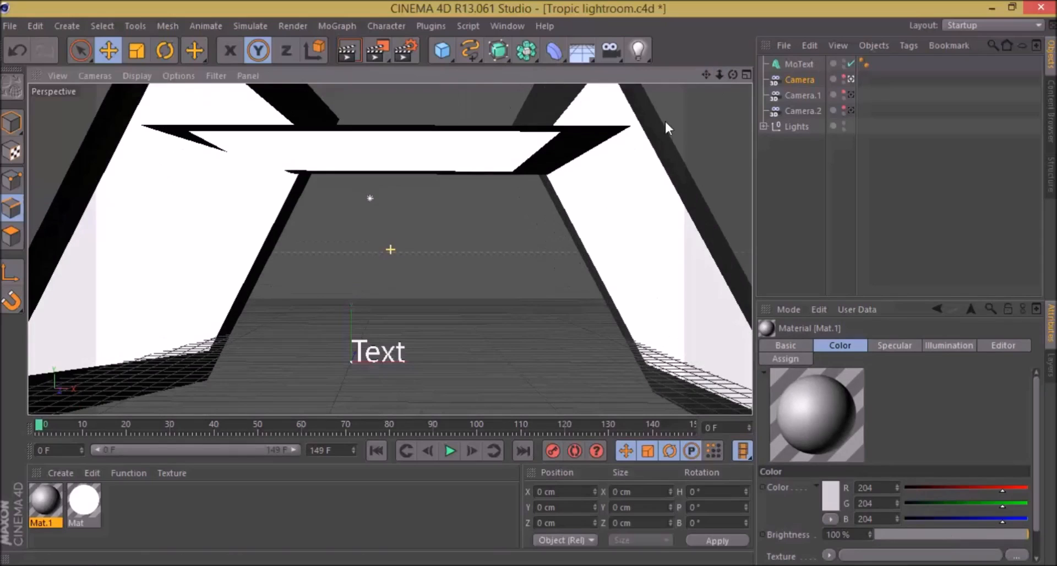
{"action": "left_click", "coordinate": [639, 55]}
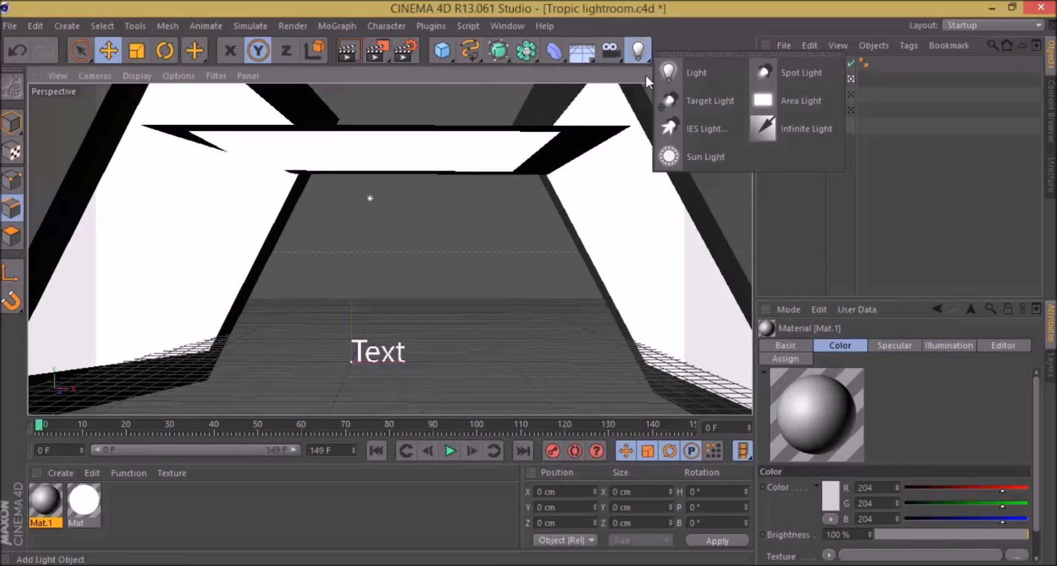
{"action": "left_click", "coordinate": [733, 222]}
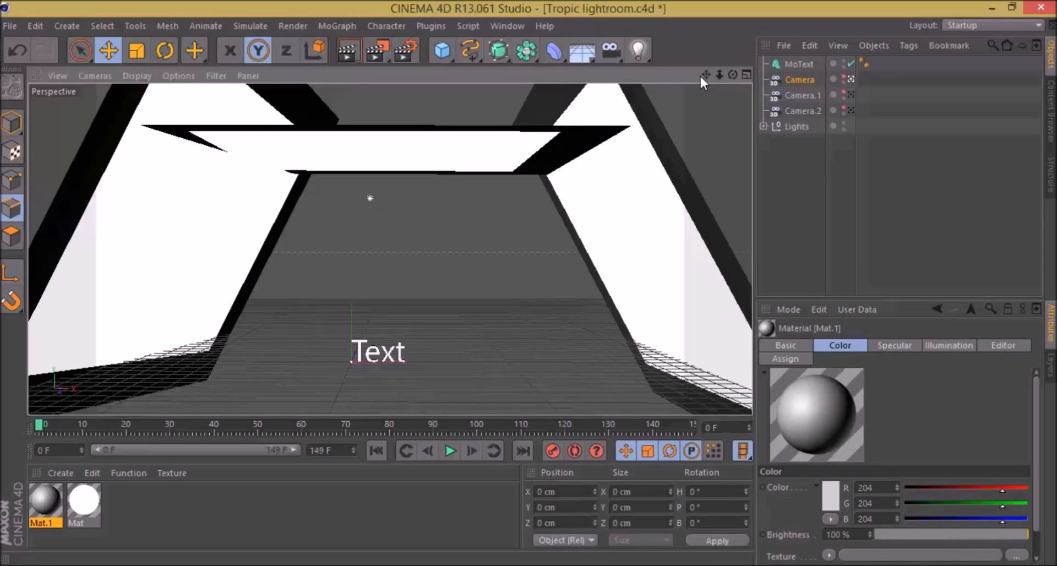
{"action": "mouse_move", "coordinate": [706, 72]}
{"action": "left_mouse_down"}
{"action": "mouse_move", "coordinate": [719, 56]}
{"action": "mouse_move", "coordinate": [708, 62]}
{"action": "left_mouse_up"}
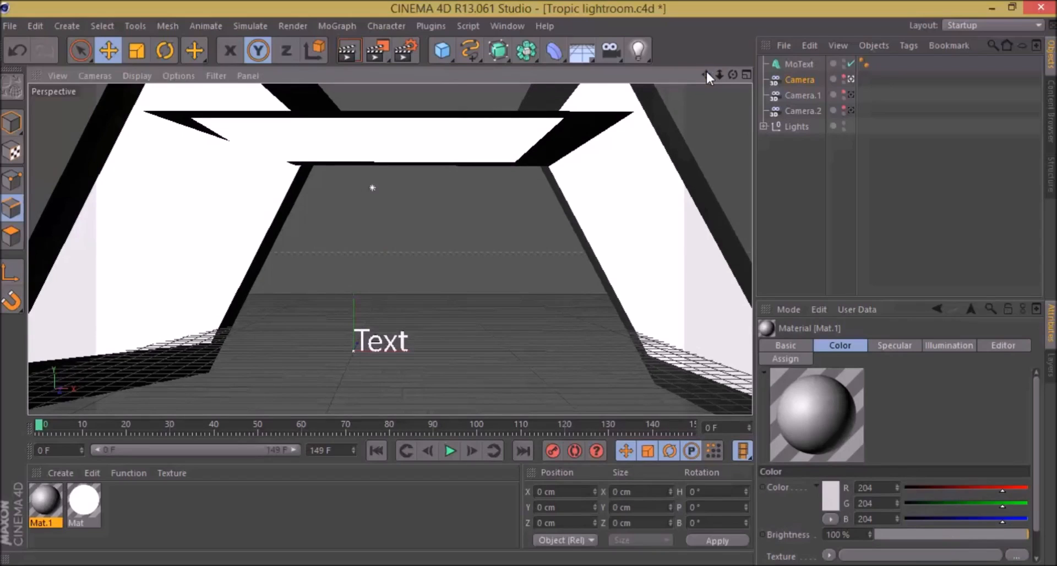
{"action": "mouse_move", "coordinate": [719, 75]}
{"action": "left_mouse_down"}
{"action": "mouse_move", "coordinate": [711, 80]}
{"action": "mouse_move", "coordinate": [729, 71]}
{"action": "mouse_move", "coordinate": [705, 74]}
{"action": "mouse_move", "coordinate": [705, 93]}
{"action": "mouse_move", "coordinate": [705, 72]}
{"action": "mouse_move", "coordinate": [723, 83]}
{"action": "left_mouse_up"}
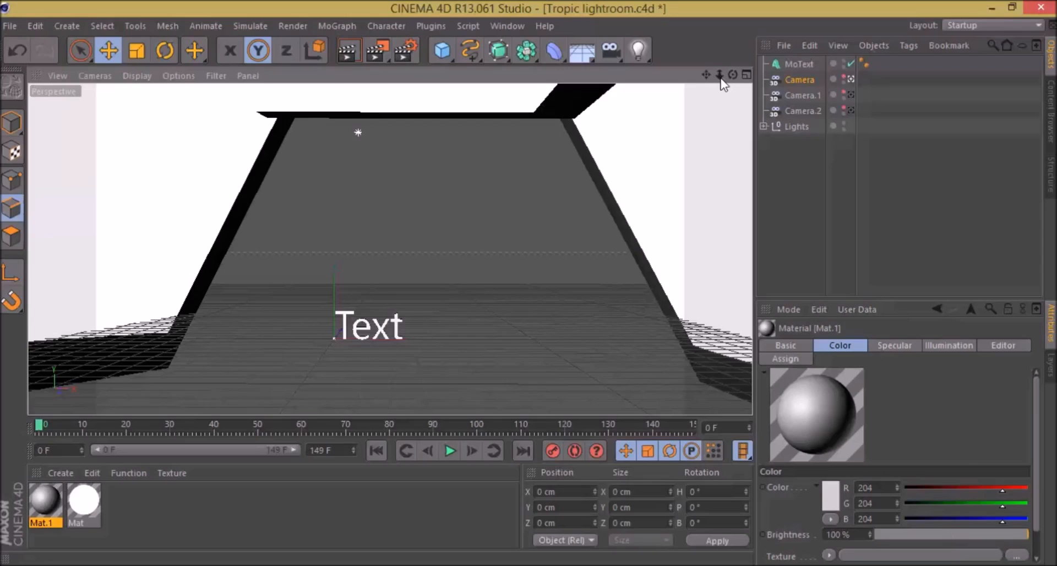
{"action": "mouse_move", "coordinate": [719, 75]}
{"action": "left_mouse_down"}
{"action": "mouse_move", "coordinate": [748, 75]}
{"action": "mouse_move", "coordinate": [705, 75]}
{"action": "mouse_move", "coordinate": [717, 75]}
{"action": "mouse_move", "coordinate": [748, 1]}
{"action": "mouse_move", "coordinate": [720, 75]}
{"action": "mouse_move", "coordinate": [742, 74]}
{"action": "mouse_move", "coordinate": [698, 74]}
{"action": "mouse_move", "coordinate": [698, 63]}
{"action": "mouse_move", "coordinate": [740, 75]}
{"action": "mouse_move", "coordinate": [717, 74]}
{"action": "left_mouse_up"}
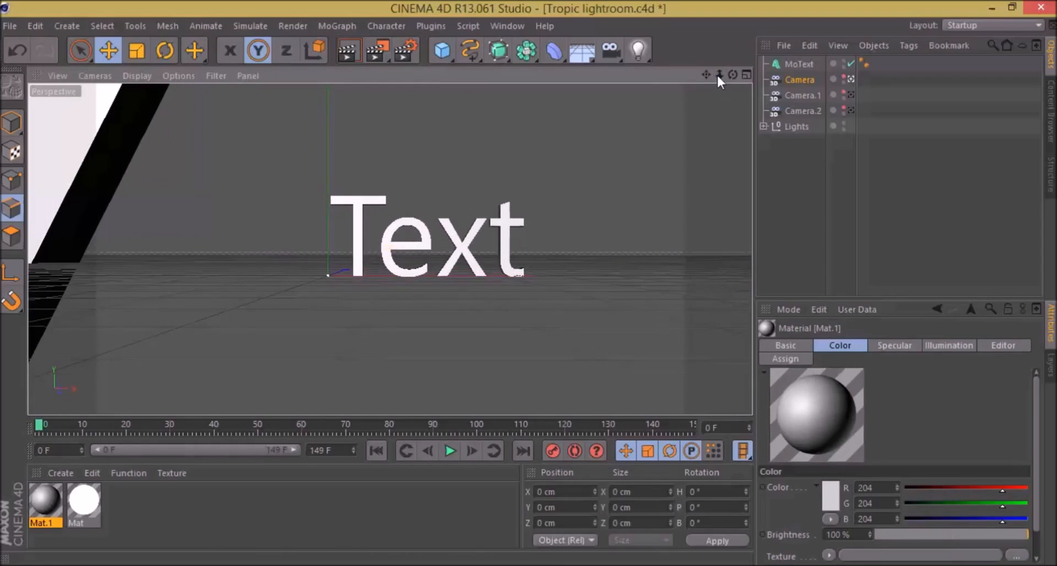
Step: Delete the existing MoText object and add a new MoText object to the scene
{"action": "left_click", "coordinate": [798, 64]}
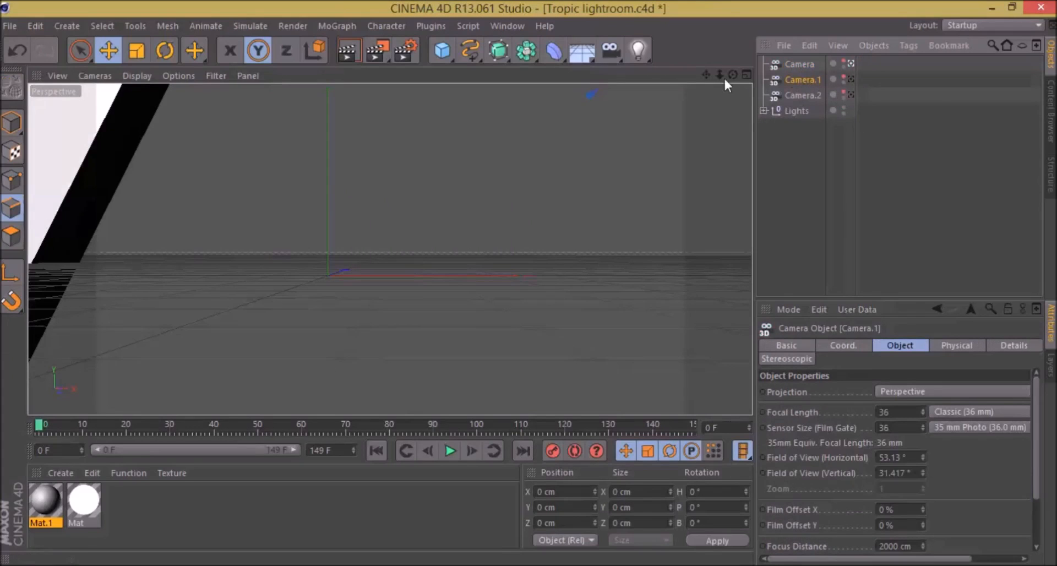
{"action": "left_click_drag", "start_coordinate": [706, 75], "coordinate": [688, 97]}
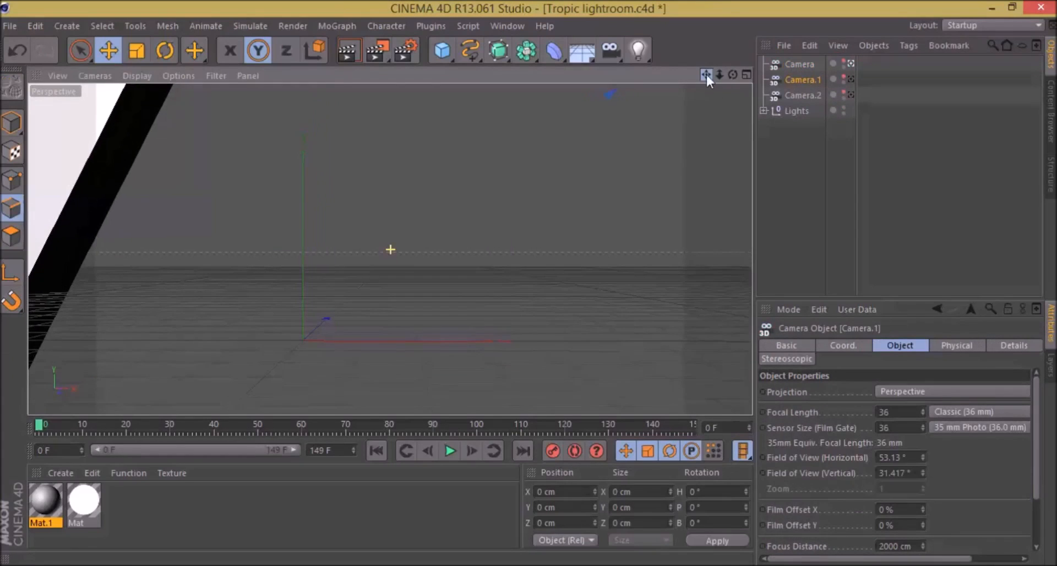
{"action": "left_click", "coordinate": [351, 26]}
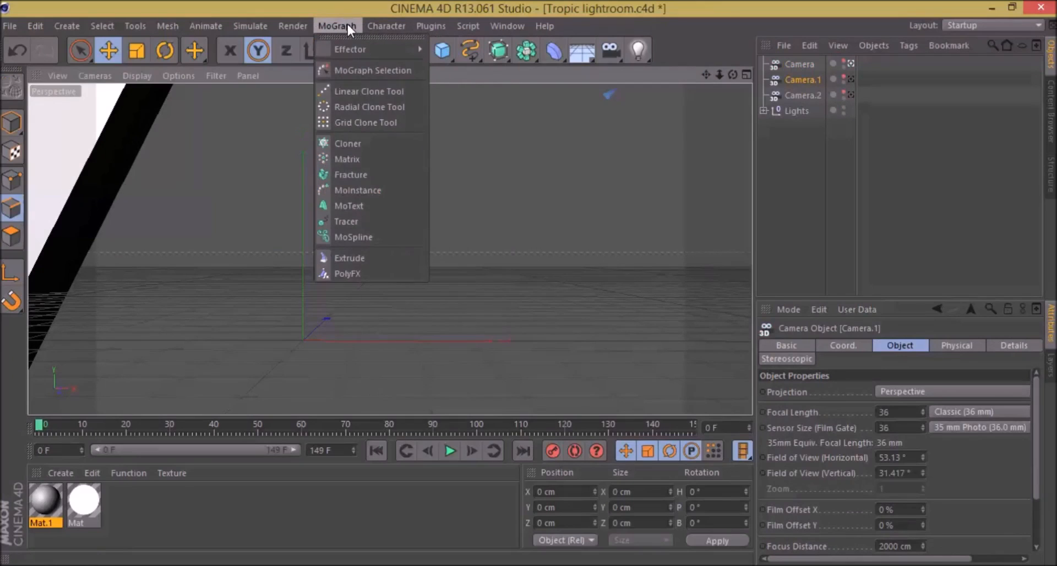
{"action": "left_click", "coordinate": [363, 208]}
{"action": "left_click_drag", "start_coordinate": [706, 75], "coordinate": [708, 67]}
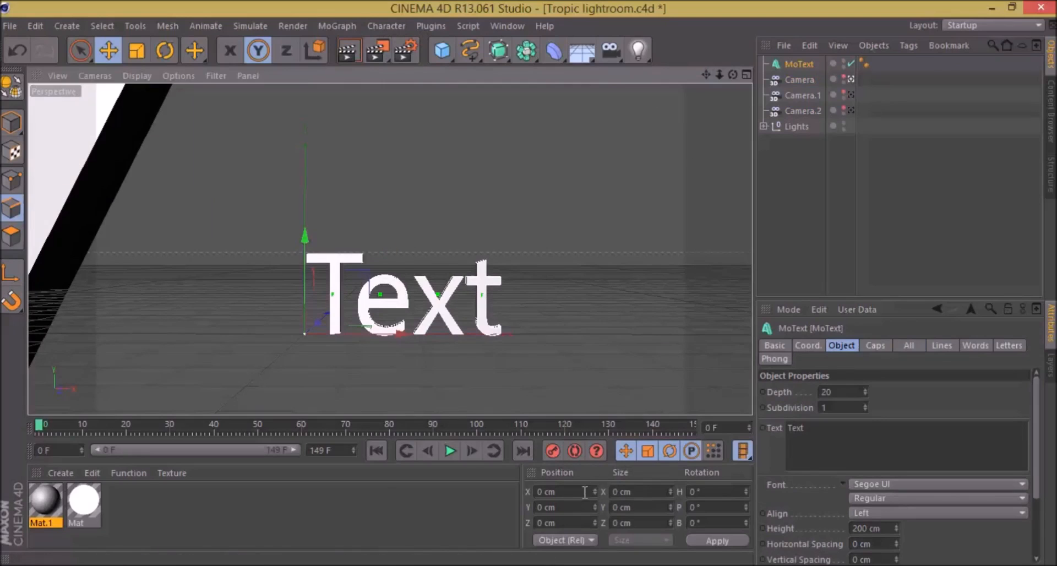
{"action": "left_click", "coordinate": [567, 526]}
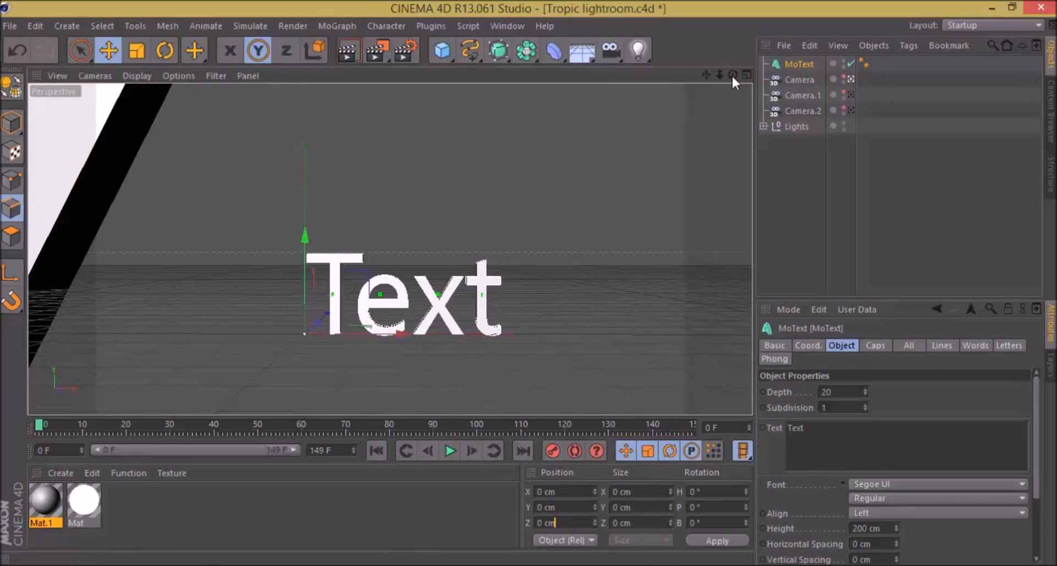
{"action": "mouse_move", "coordinate": [705, 74]}
{"action": "left_mouse_down"}
{"action": "mouse_move", "coordinate": [740, 55]}
{"action": "mouse_move", "coordinate": [700, 45]}
{"action": "mouse_move", "coordinate": [705, 74]}
{"action": "left_mouse_up"}
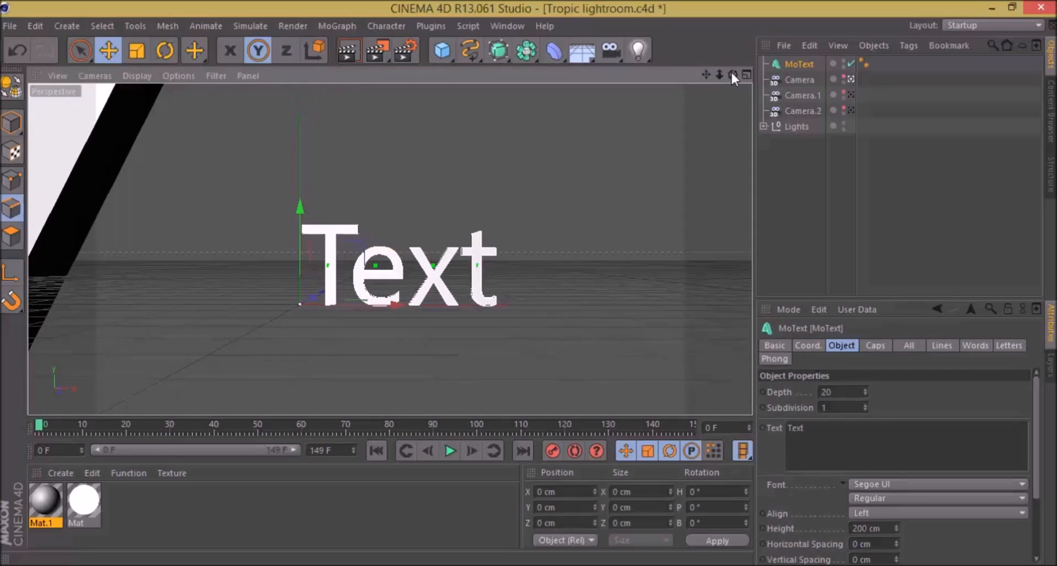
Step: Replace the MoText object's default text with "TUTORIAL"
{"action": "left_click", "coordinate": [801, 68]}
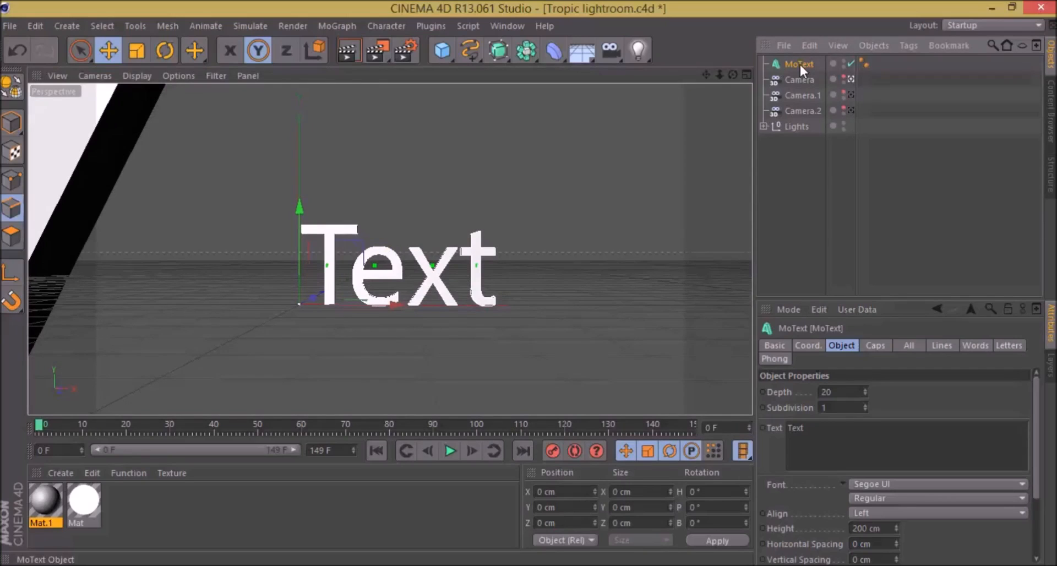
{"action": "left_click", "coordinate": [865, 425]}
{"action": "left_click_drag", "start_coordinate": [862, 428], "coordinate": [731, 425]}
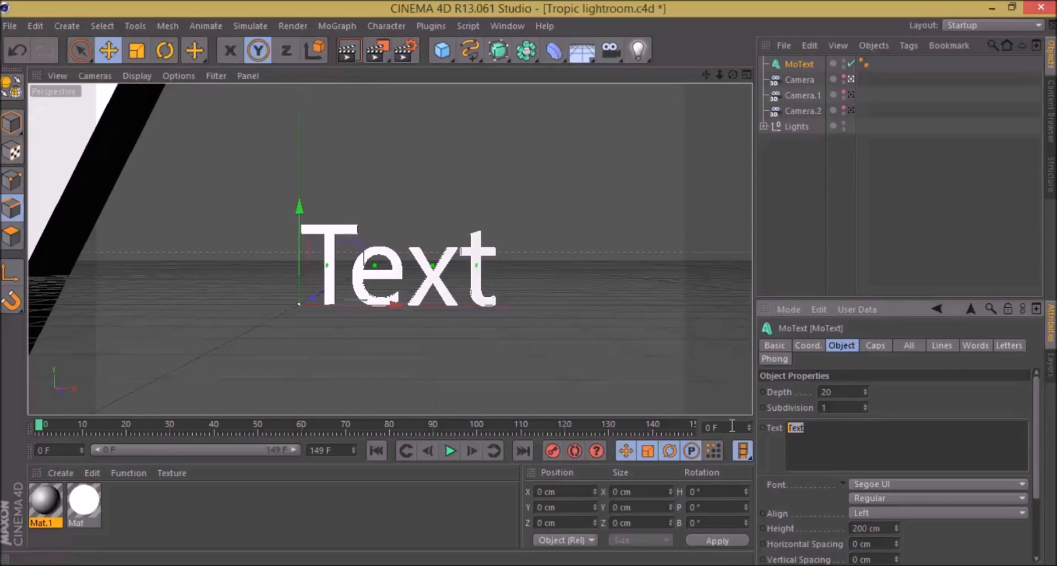
{"action": "type", "text": "Tropi"}
{"action": "key", "text": "BackSpace"}
{"action": "key", "text": "BackSpace"}
{"action": "type", "text": "IAL"}
{"action": "left_click", "coordinate": [820, 159]}
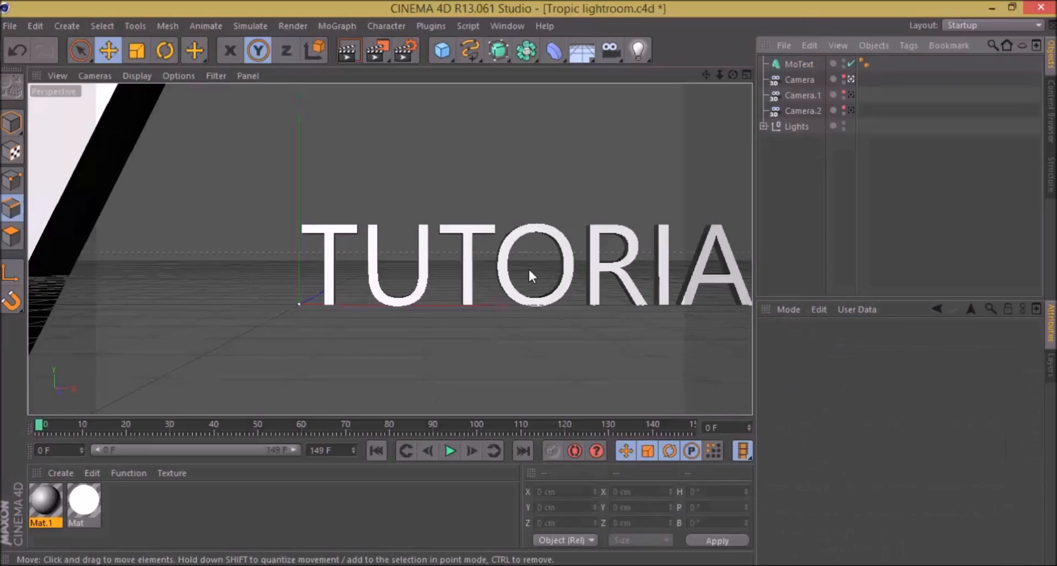
Step: Move the text along the negative X direction to centre it in the camera view and render a preview
{"action": "left_click", "coordinate": [467, 278]}
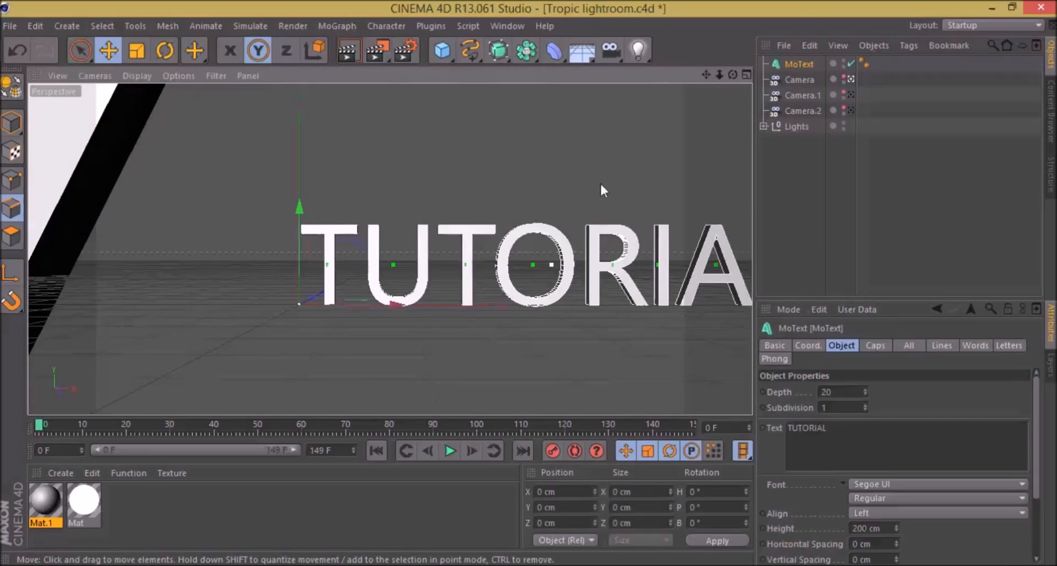
{"action": "left_click_drag", "start_coordinate": [371, 295], "coordinate": [203, 314]}
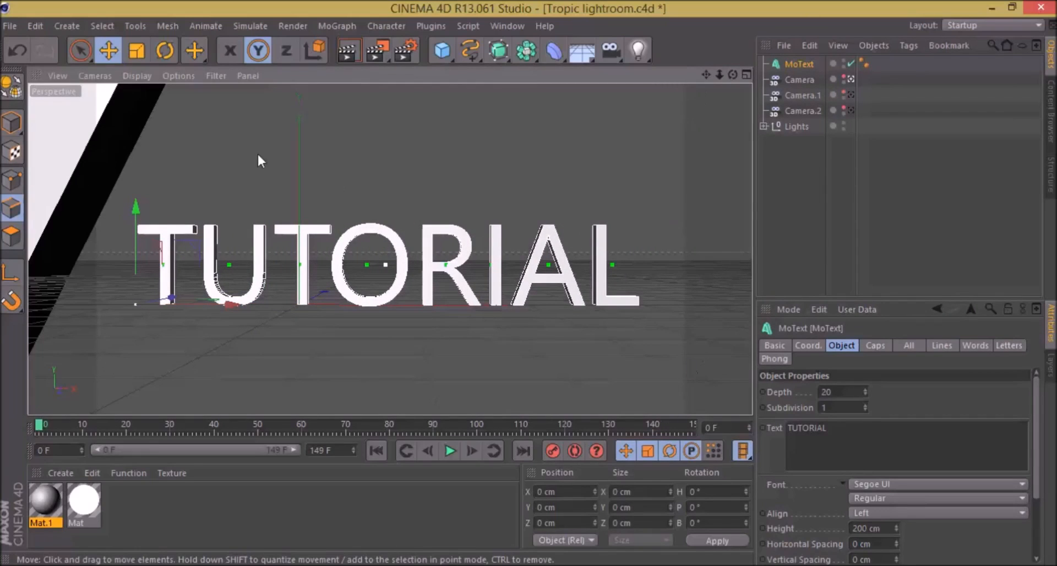
{"action": "key", "text": "ctrl+r"}
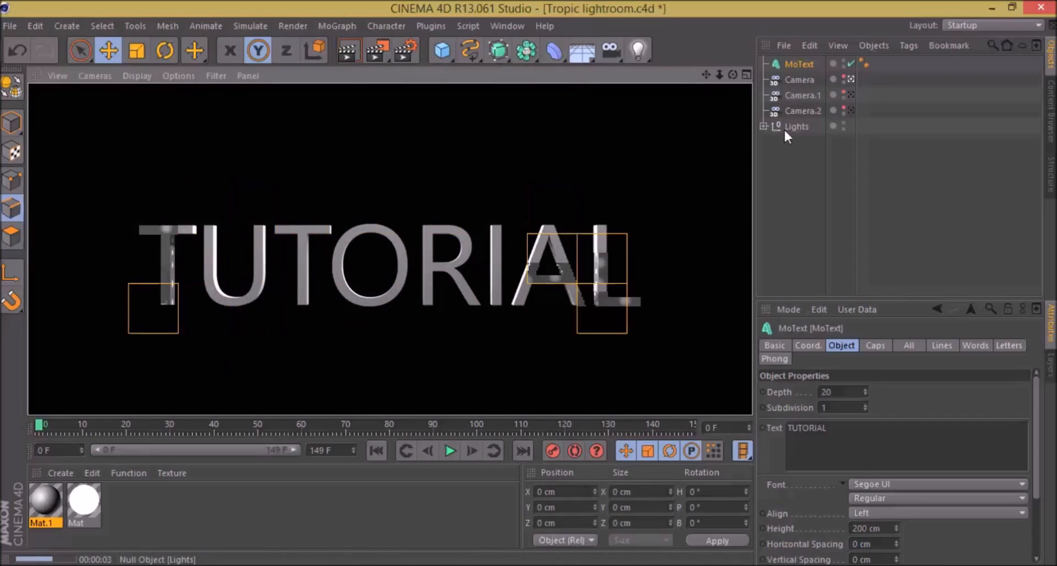
{"action": "left_click", "coordinate": [781, 185]}
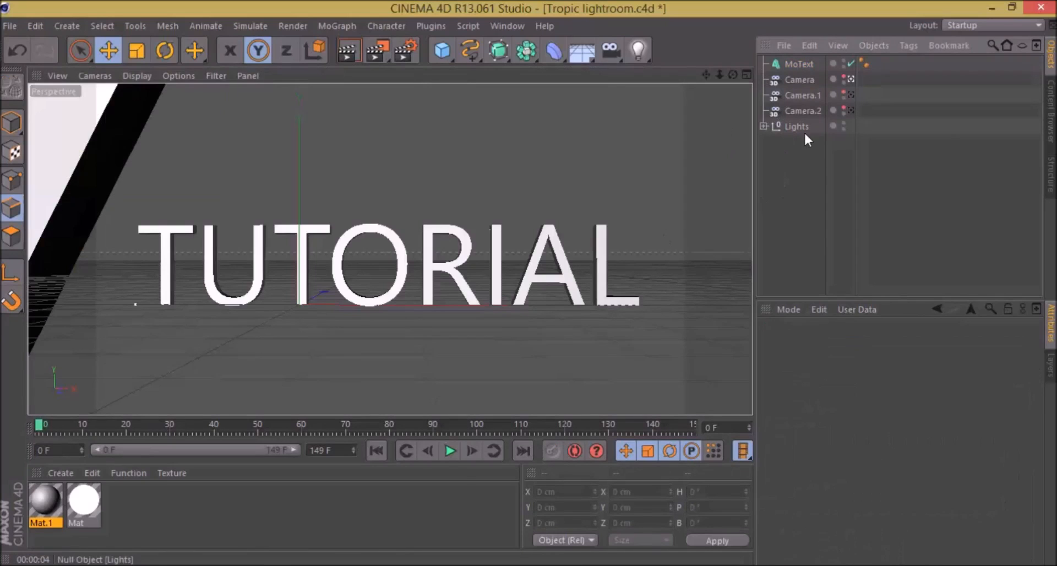
Step: Set the MoText font to Kozuka Gothic Pr6N H and nudge the text slightly along negative X to recentre it
{"action": "left_click", "coordinate": [796, 64]}
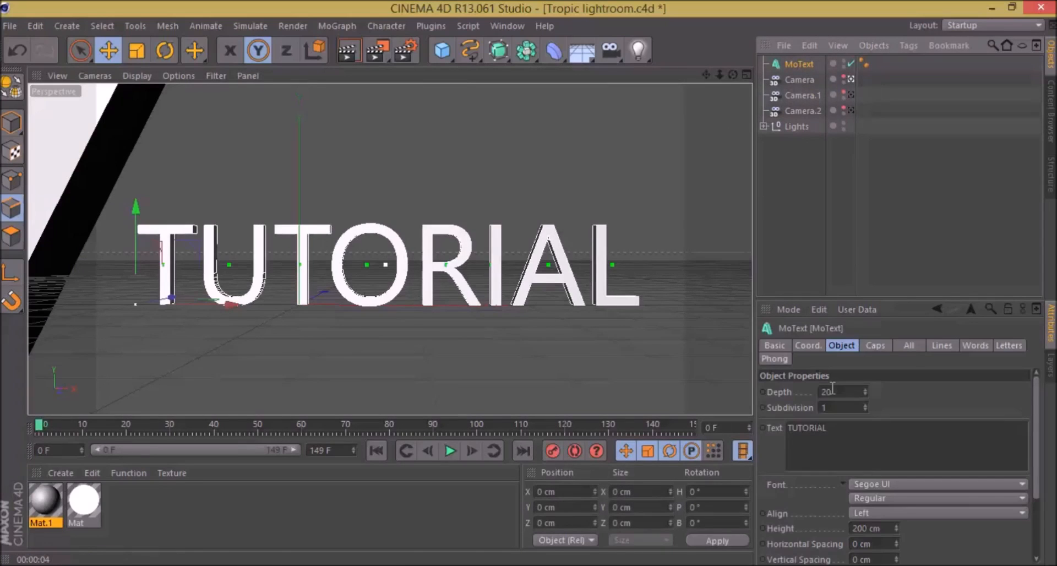
{"action": "left_click", "coordinate": [869, 483]}
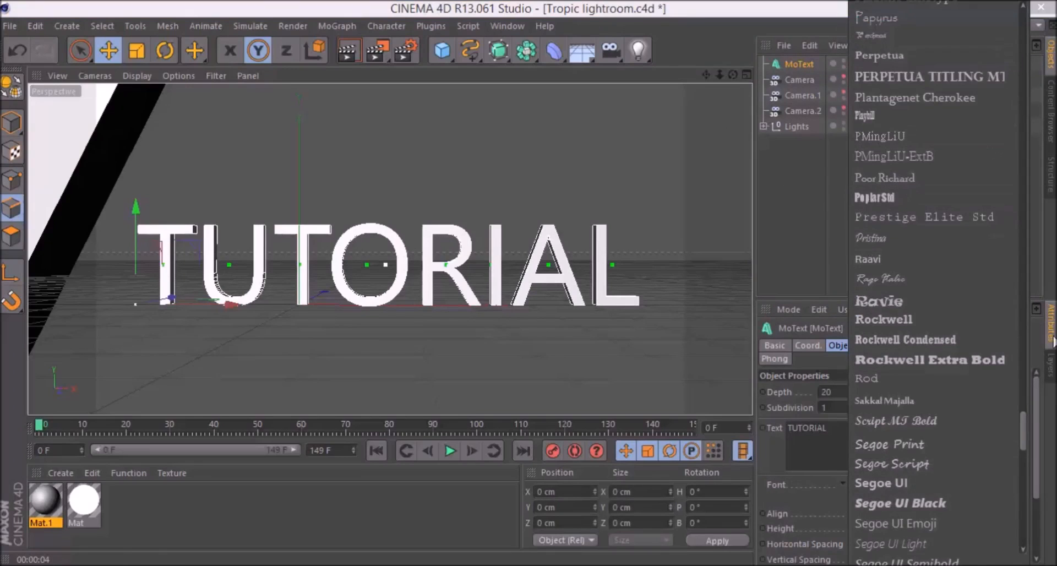
{"action": "left_click_drag", "start_coordinate": [1025, 432], "coordinate": [1008, 237]}
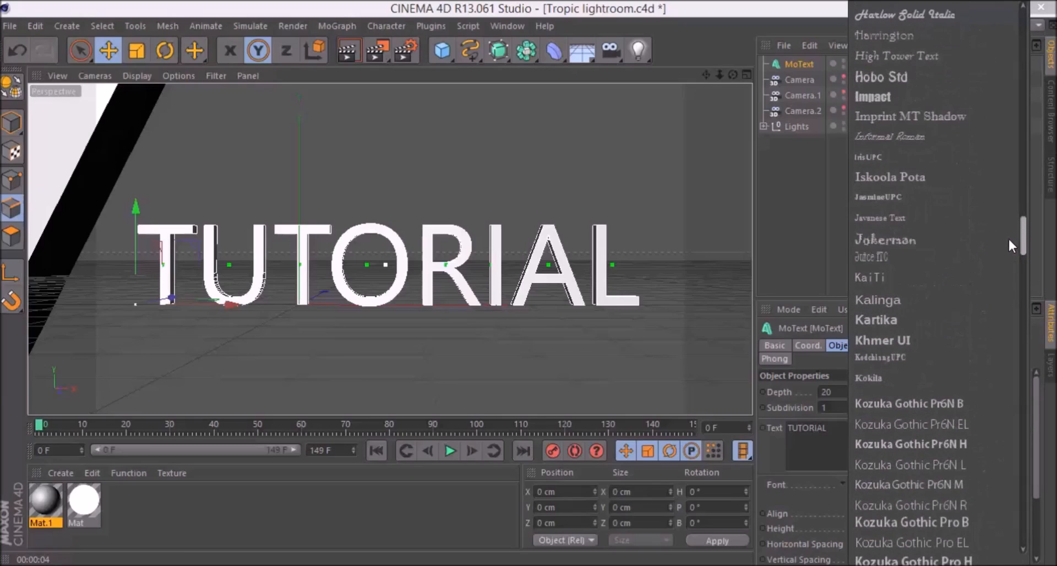
{"action": "left_click", "coordinate": [953, 398]}
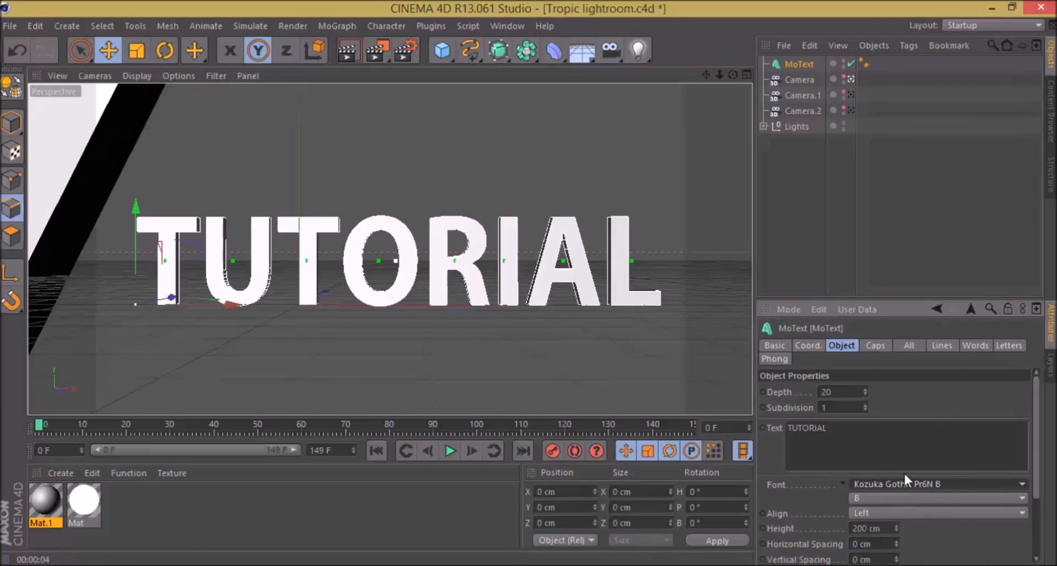
{"action": "left_click", "coordinate": [906, 488]}
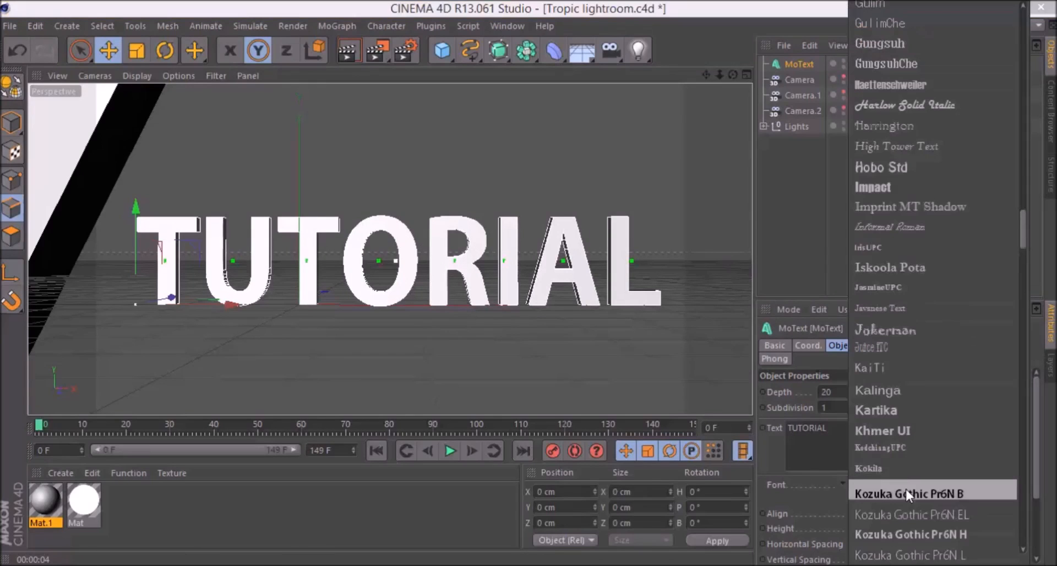
{"action": "left_click", "coordinate": [927, 530]}
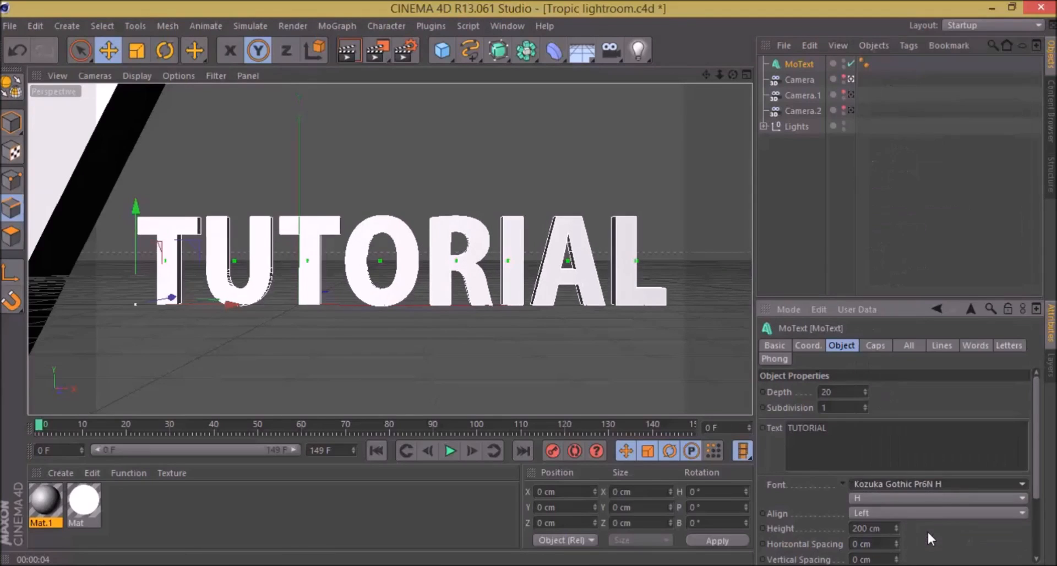
{"action": "left_click_drag", "start_coordinate": [221, 307], "coordinate": [219, 310]}
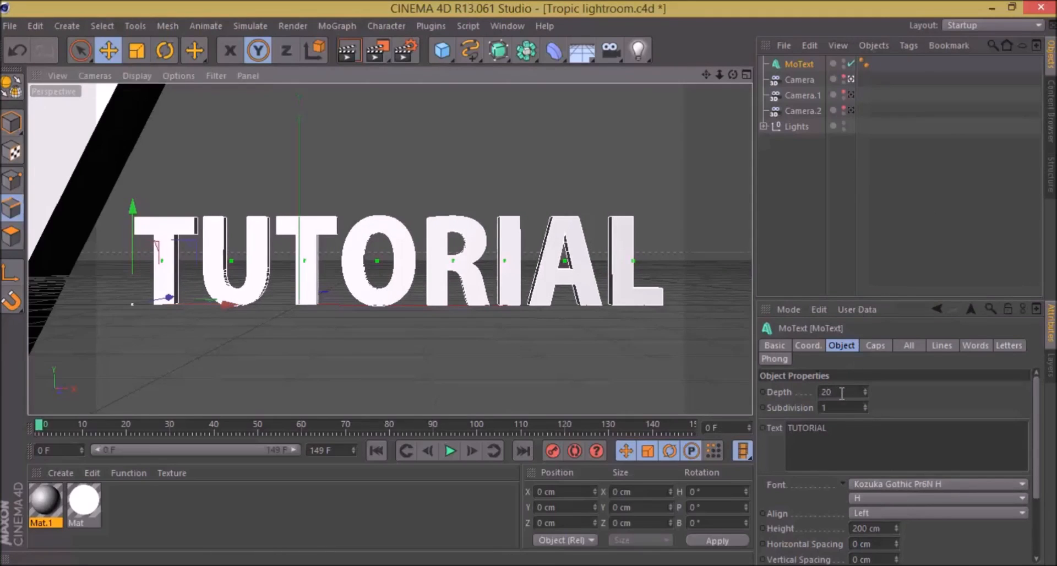
{"action": "left_click", "coordinate": [873, 345]}
{"action": "left_click", "coordinate": [849, 345]}
{"action": "left_click", "coordinate": [876, 345]}
{"action": "left_click", "coordinate": [846, 345]}
{"action": "left_click", "coordinate": [859, 345]}
{"action": "left_click", "coordinate": [853, 345]}
{"action": "left_click", "coordinate": [874, 344]}
{"action": "left_click", "coordinate": [843, 346]}
{"action": "left_click", "coordinate": [883, 345]}
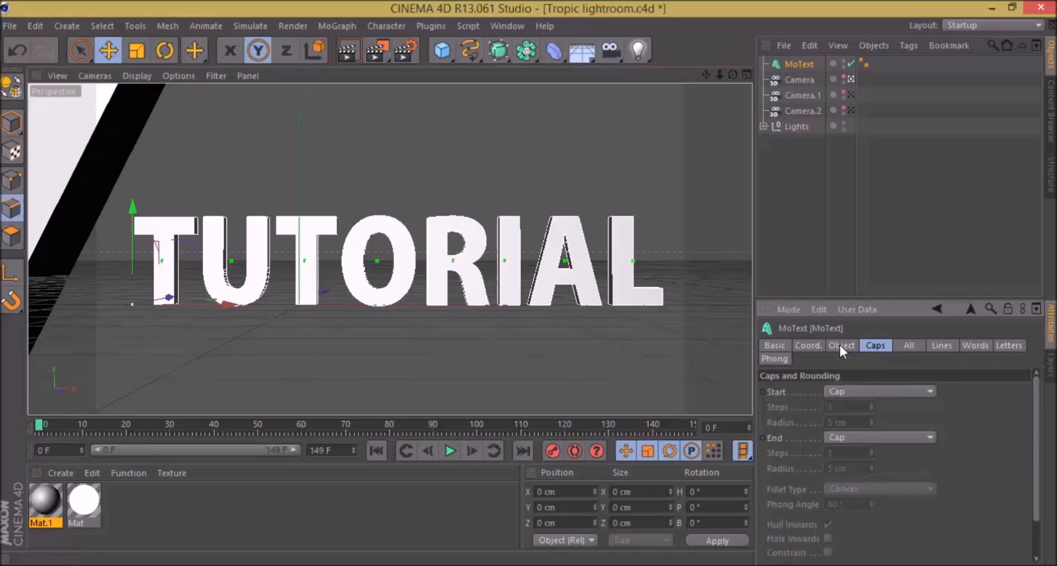
{"action": "left_click", "coordinate": [841, 347]}
Step: Set both the start and end caps of the text to Fillet Cap
{"action": "left_click", "coordinate": [870, 346]}
{"action": "left_click", "coordinate": [870, 391]}
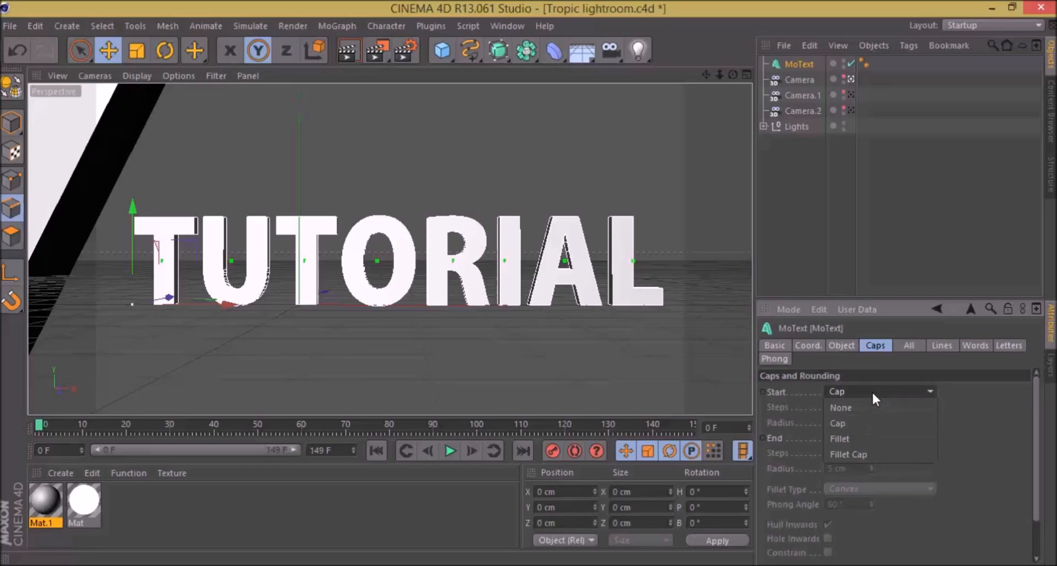
{"action": "left_click", "coordinate": [880, 454]}
{"action": "left_click", "coordinate": [869, 437]}
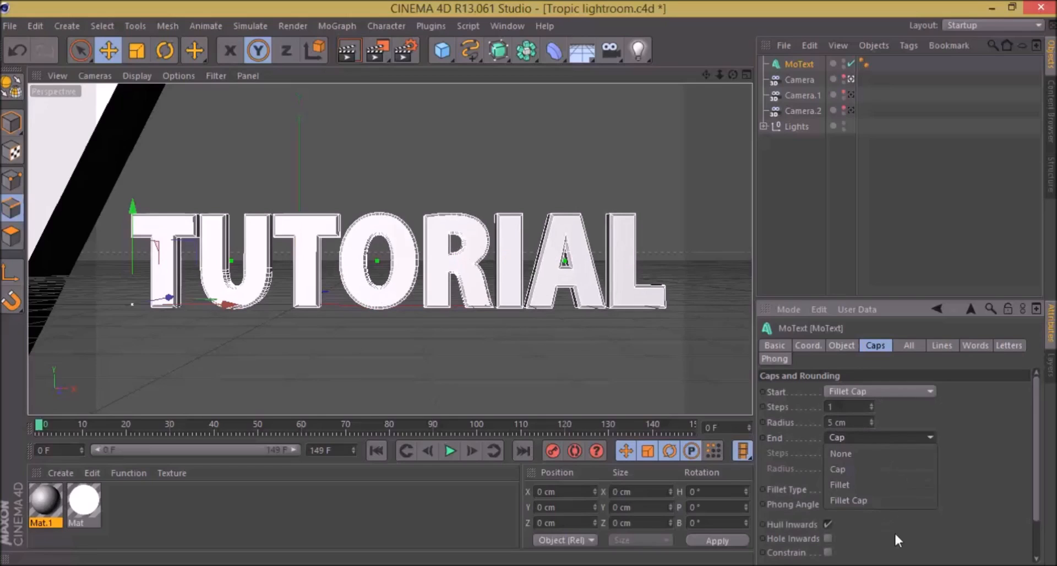
{"action": "left_click", "coordinate": [879, 501]}
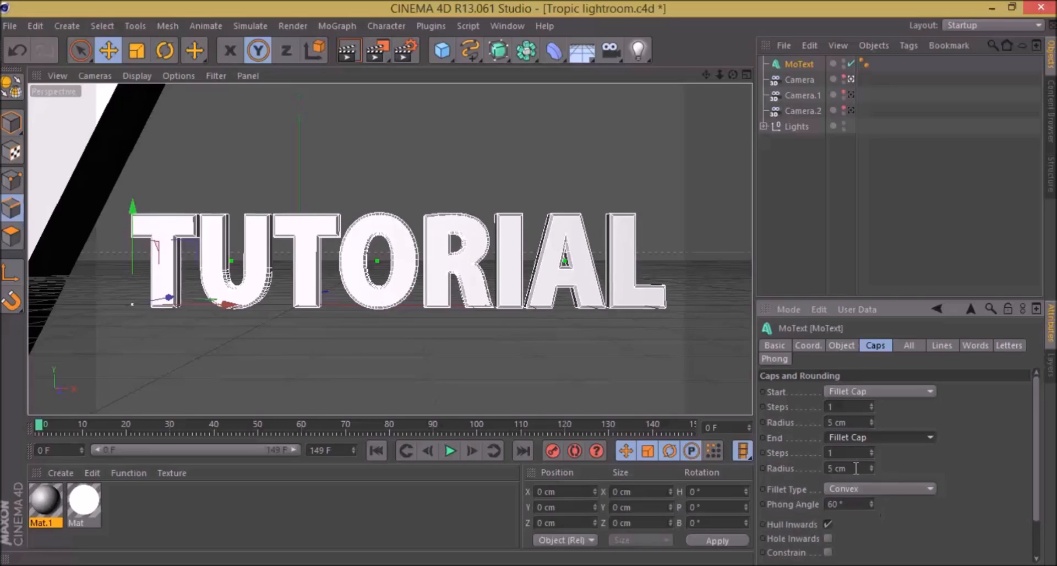
Step: Set the end and start fillet radius of the text to 2 cm and render a preview of the view
{"action": "left_click_drag", "start_coordinate": [855, 468], "coordinate": [813, 471]}
{"action": "key", "text": "Return"}
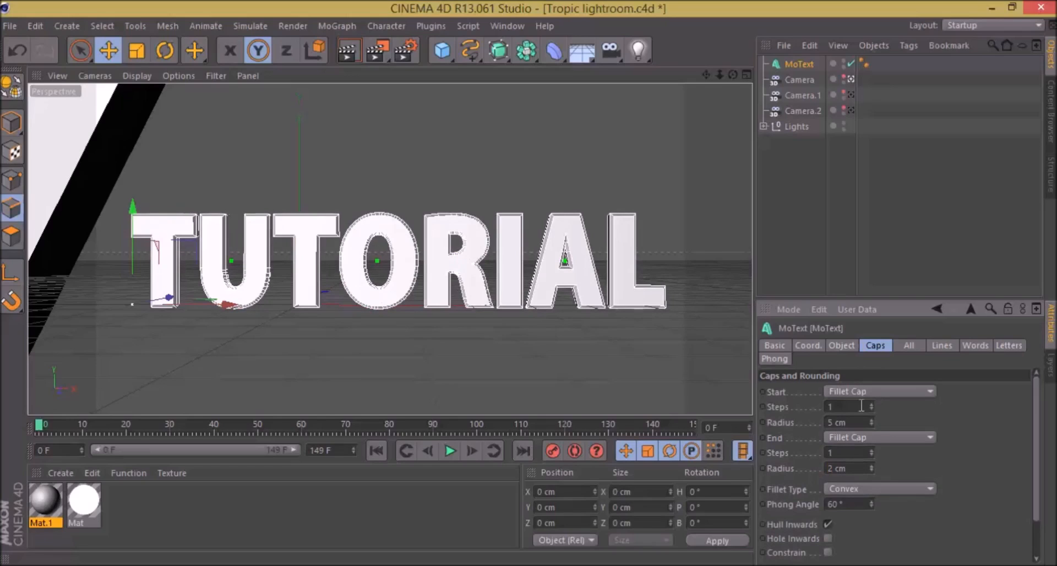
{"action": "left_click_drag", "start_coordinate": [856, 422], "coordinate": [760, 434]}
{"action": "type", "text": "2"}
{"action": "key", "text": "Return"}
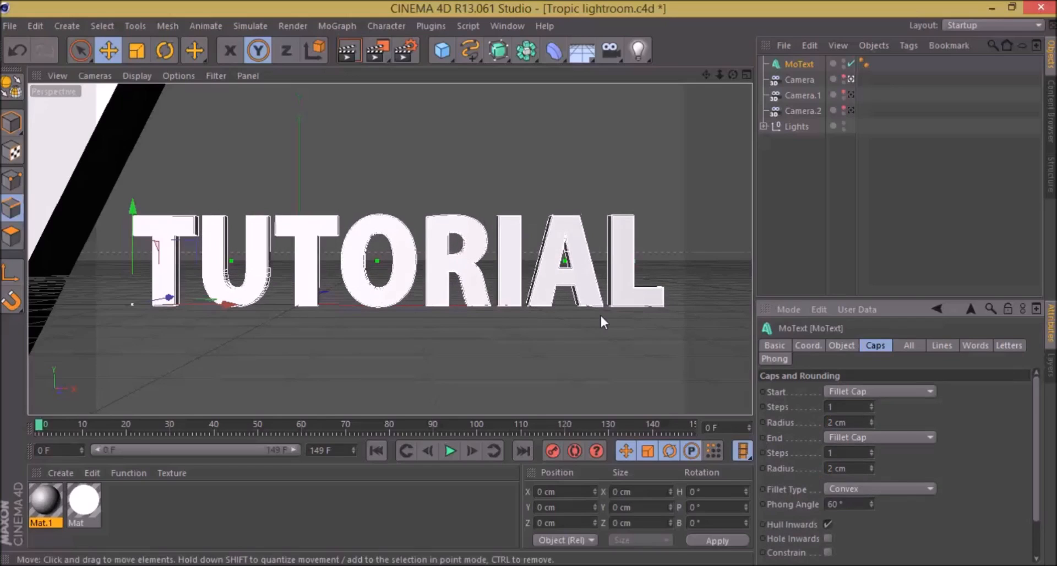
{"action": "key", "text": "ctrl+r"}
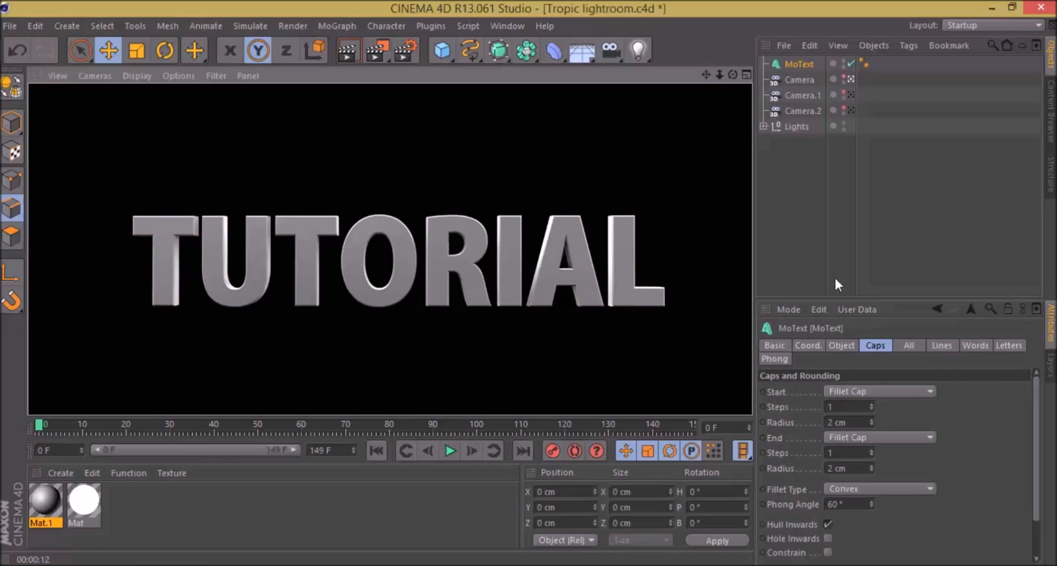
Step: Undo the fillet radius and fillet cap changes on the text and render a preview of the view
{"action": "key", "text": "ctrl+z"}
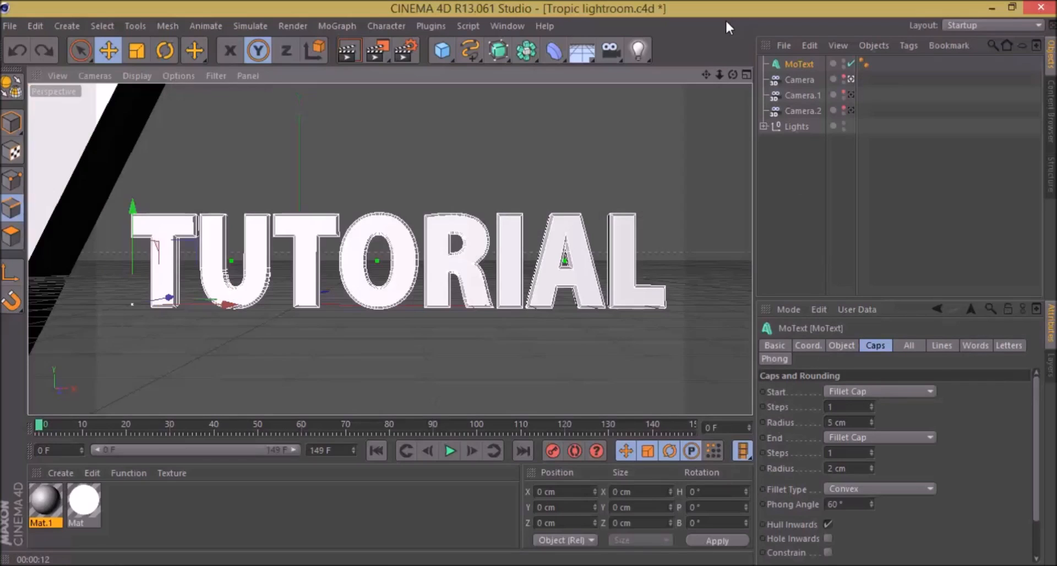
{"action": "key", "text": "ctrl+z"}
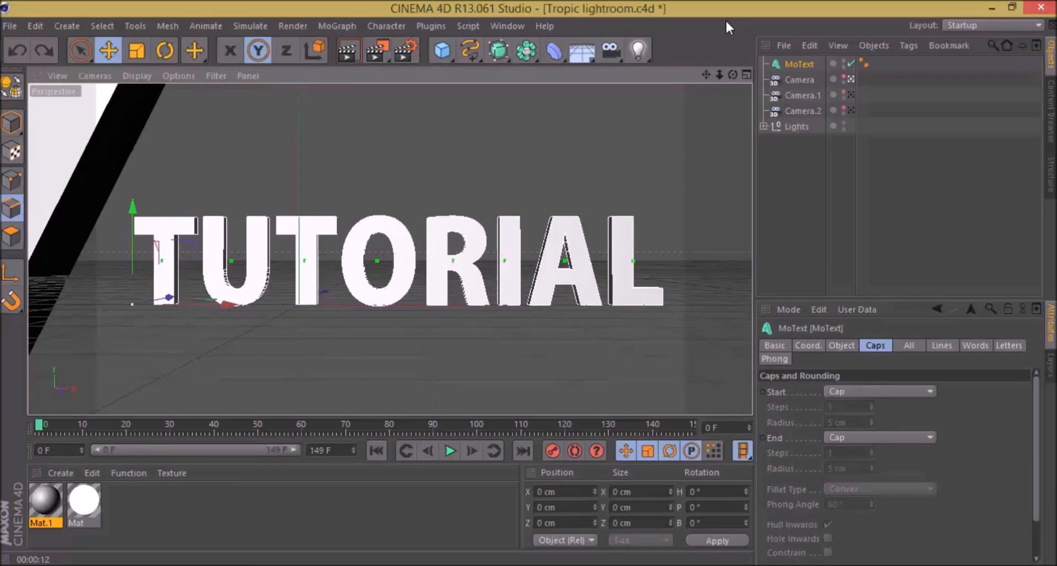
{"action": "key", "text": "ctrl+r"}
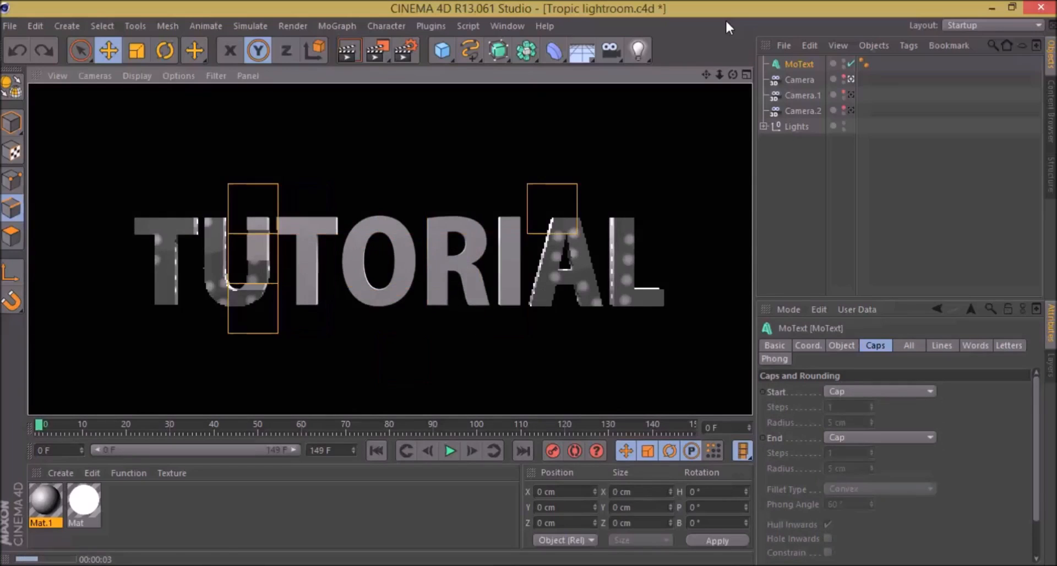
Step: Set the start and end caps of the MoText back to Fillet Cap
{"action": "left_click", "coordinate": [873, 392]}
{"action": "left_click", "coordinate": [886, 454]}
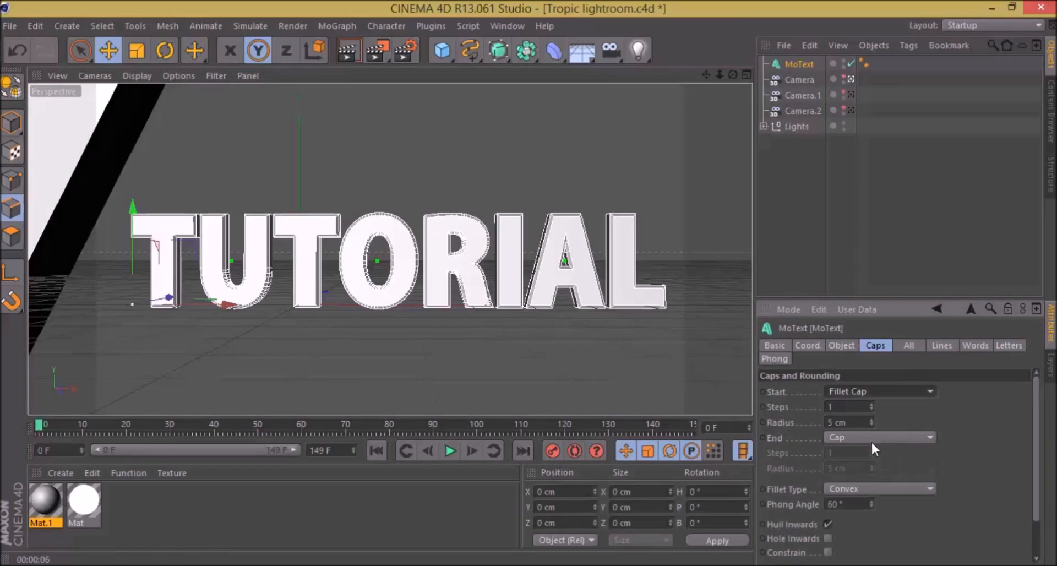
{"action": "left_click", "coordinate": [871, 437]}
{"action": "left_click", "coordinate": [873, 474]}
{"action": "left_click", "coordinate": [857, 440]}
{"action": "left_click", "coordinate": [873, 499]}
Step: Set the fillet radius of the text's end and start caps to 2 cm
{"action": "left_click_drag", "start_coordinate": [850, 470], "coordinate": [811, 467]}
{"action": "type", "text": "2"}
{"action": "key", "text": "Return"}
{"action": "left_click_drag", "start_coordinate": [851, 421], "coordinate": [736, 429]}
{"action": "type", "text": "2"}
{"action": "key", "text": "Return"}
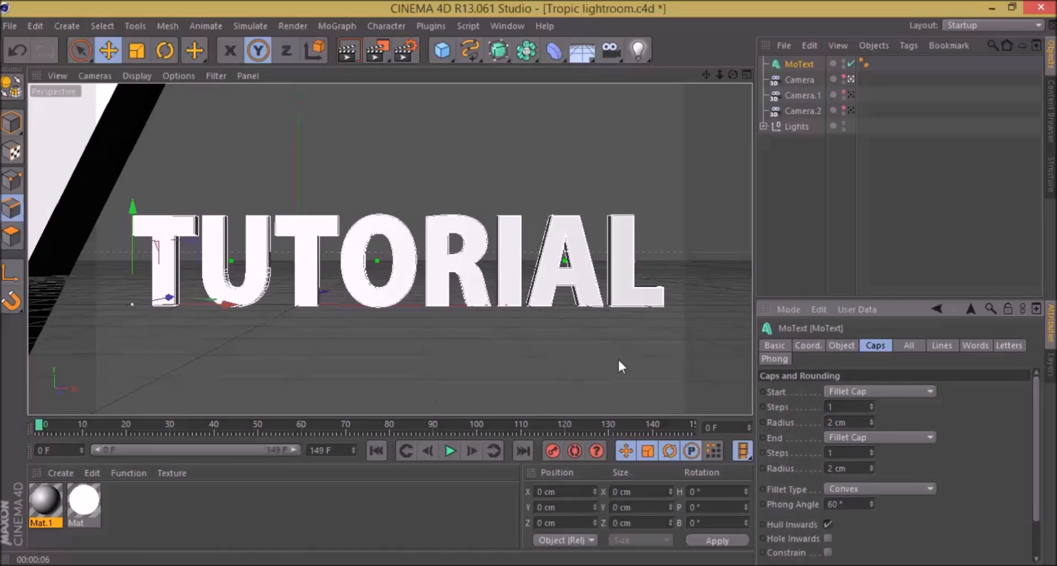
Step: Set the extrusion depth of the TUTORIAL MoText object to 60
{"action": "left_click_drag", "start_coordinate": [720, 76], "coordinate": [706, 76]}
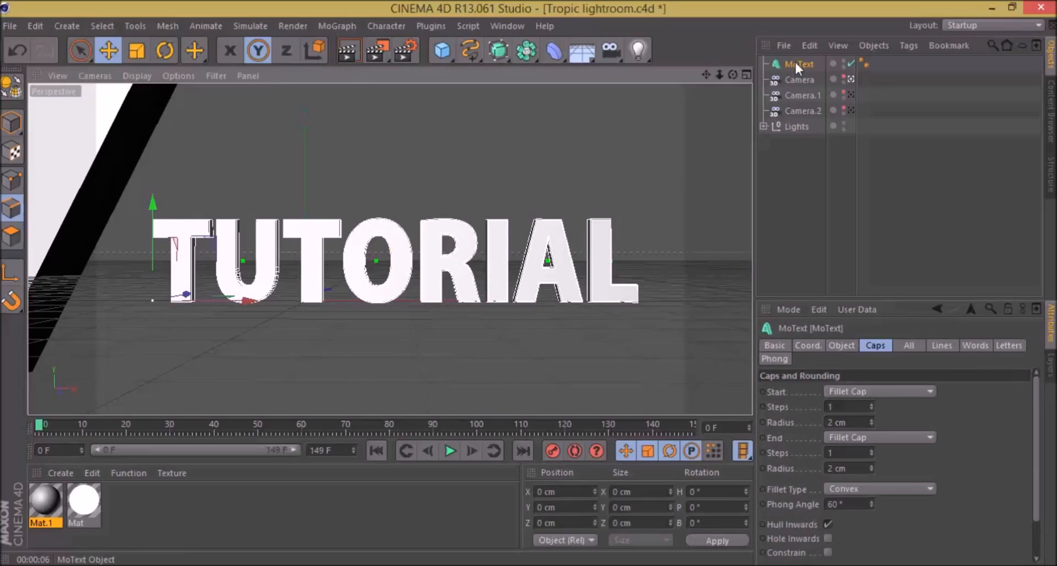
{"action": "left_click", "coordinate": [848, 351]}
{"action": "left_click", "coordinate": [842, 390]}
{"action": "type", "text": "6"}
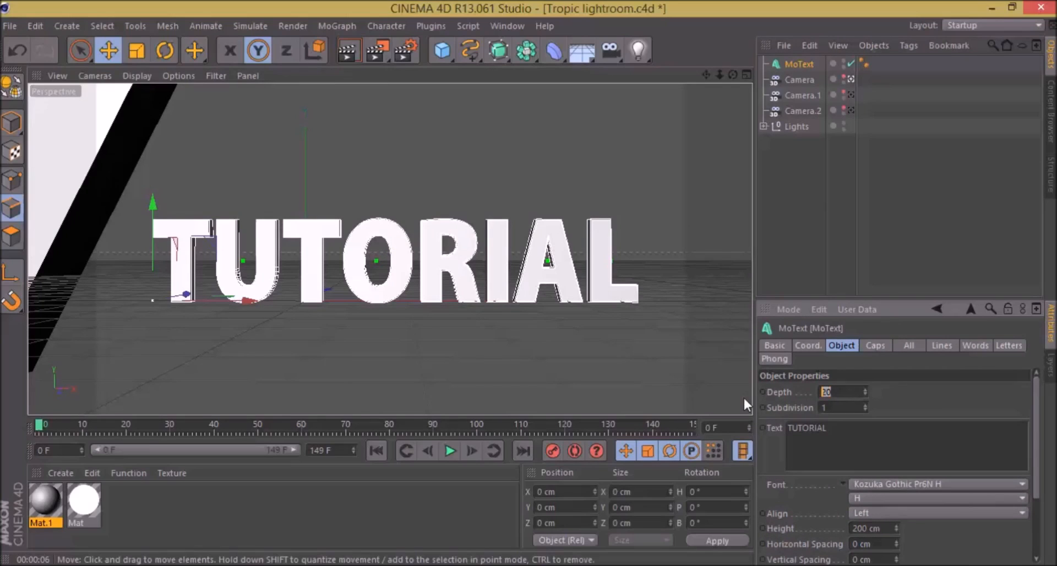
{"action": "type", "text": "0"}
{"action": "key", "text": "Return"}
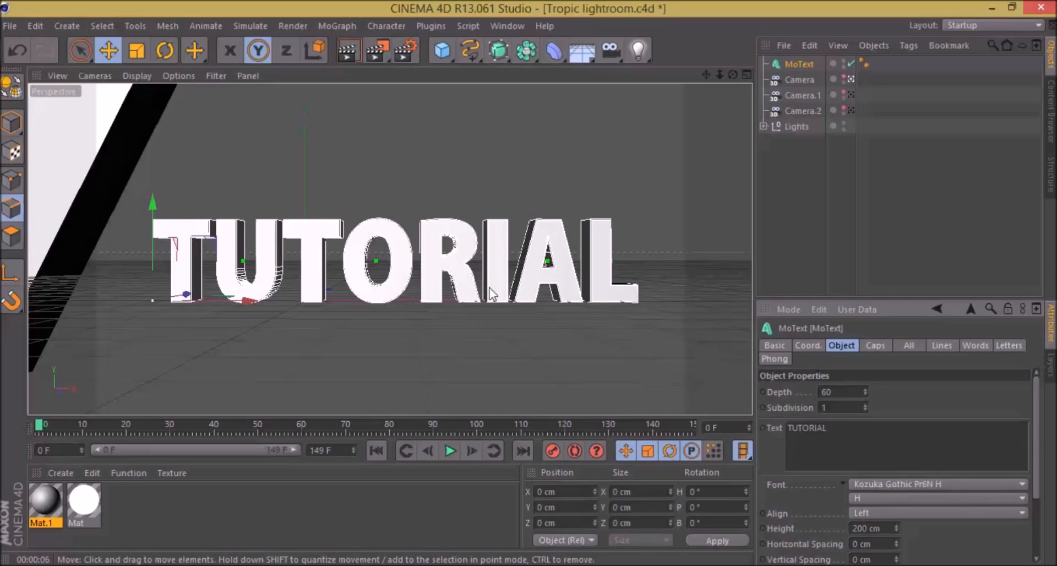
{"action": "mouse_move", "coordinate": [719, 75]}
{"action": "left_mouse_down"}
{"action": "mouse_move", "coordinate": [733, 75]}
{"action": "mouse_move", "coordinate": [709, 75]}
{"action": "mouse_move", "coordinate": [730, 75]}
{"action": "mouse_move", "coordinate": [719, 76]}
{"action": "left_mouse_up"}
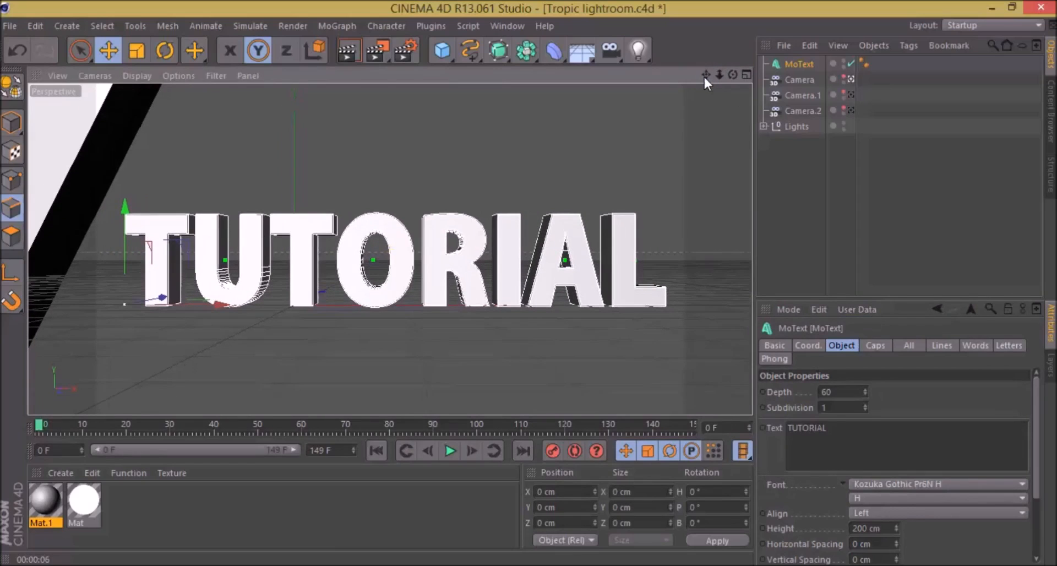
{"action": "left_click_drag", "start_coordinate": [705, 77], "coordinate": [705, 77]}
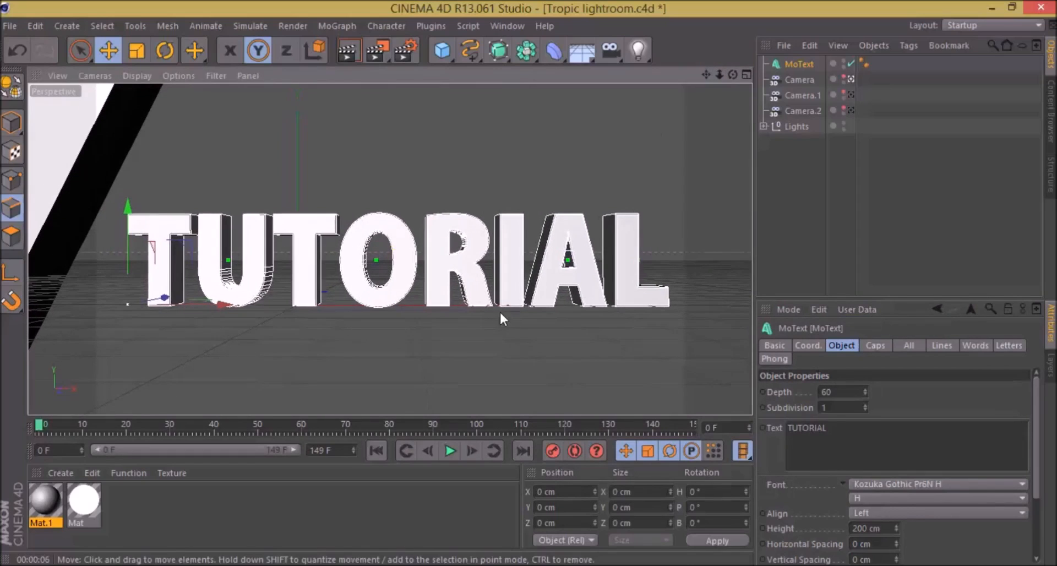
Step: Create a new default material and delete the existing grey material Mat.1
{"action": "left_click", "coordinate": [206, 492]}
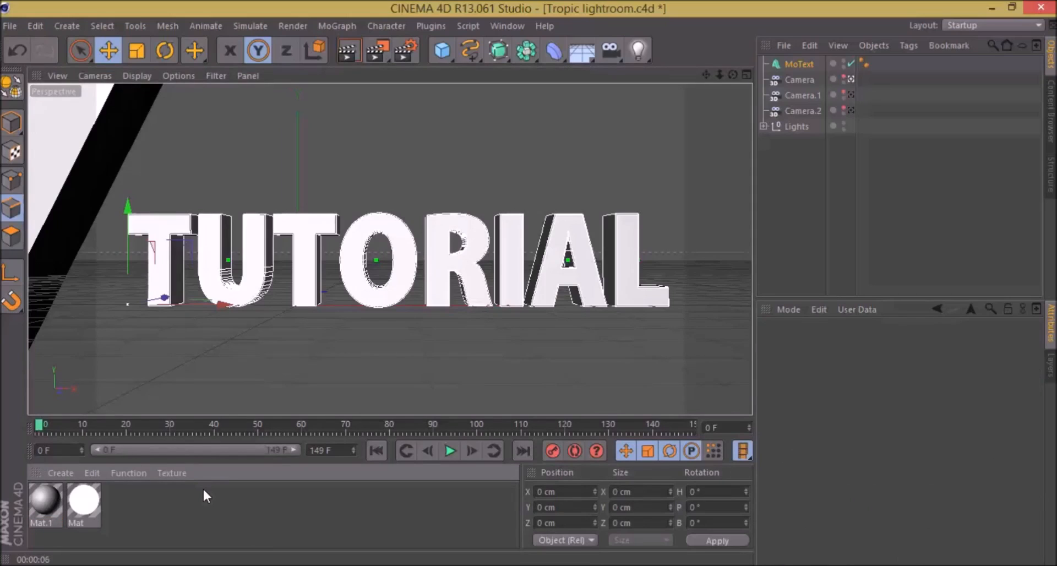
{"action": "double_click", "coordinate": [203, 490]}
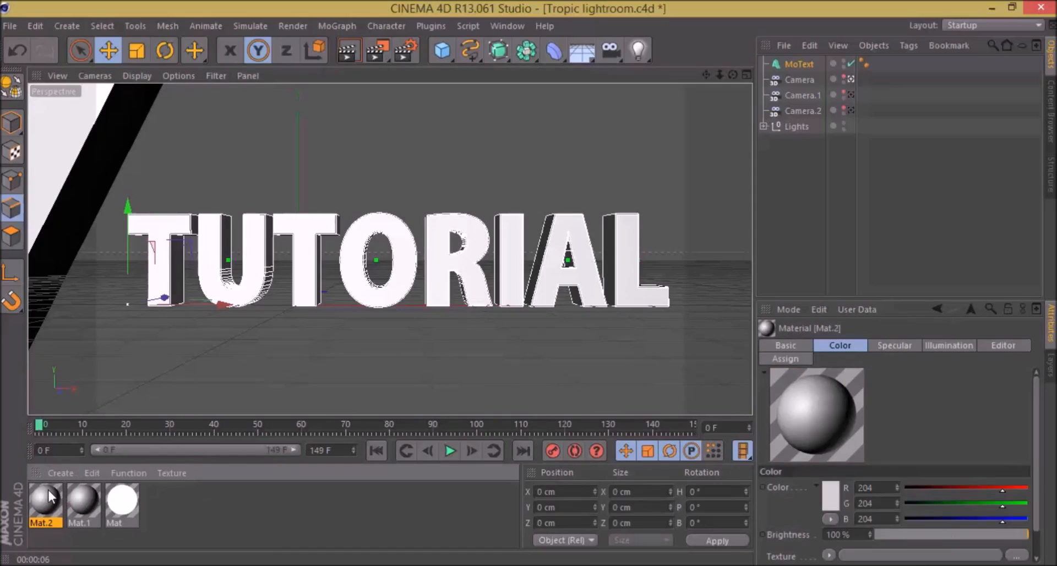
{"action": "left_click", "coordinate": [75, 501]}
{"action": "key", "text": "Delete"}
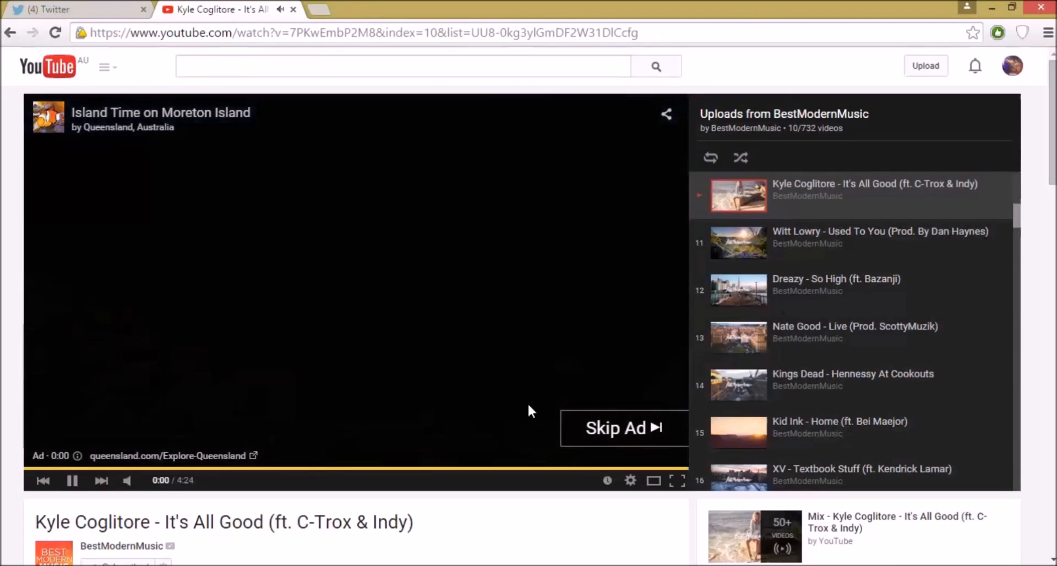
Step: Switch to the Chrome browser and search Google Images for "grunge texture seemless" in a new tab
{"action": "left_click", "coordinate": [587, 439]}
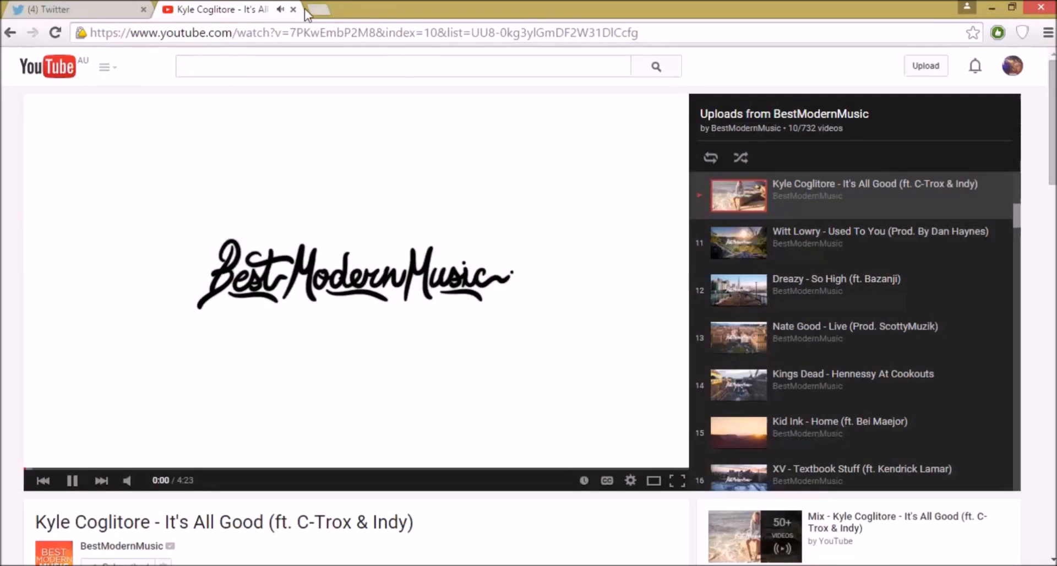
{"action": "left_click", "coordinate": [322, 11]}
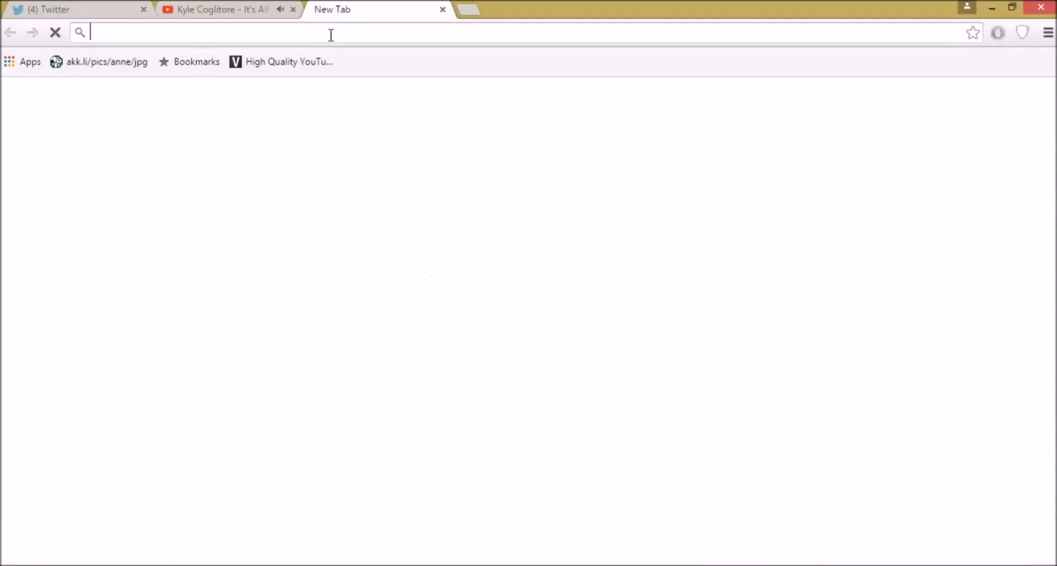
{"action": "type", "text": "grunge"}
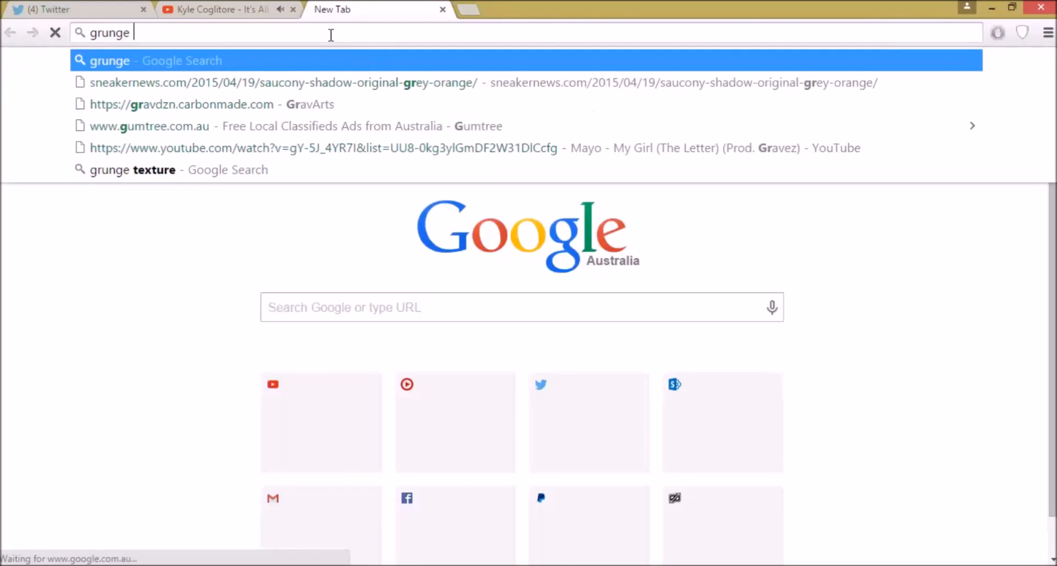
{"action": "type", "text": " texture "}
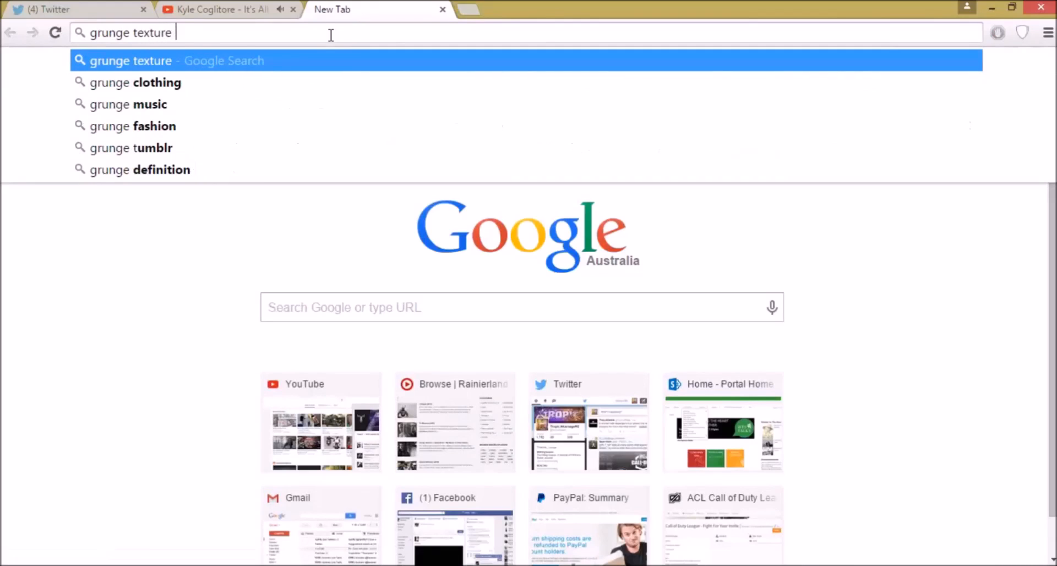
{"action": "type", "text": "seemless"}
{"action": "key", "text": "Return"}
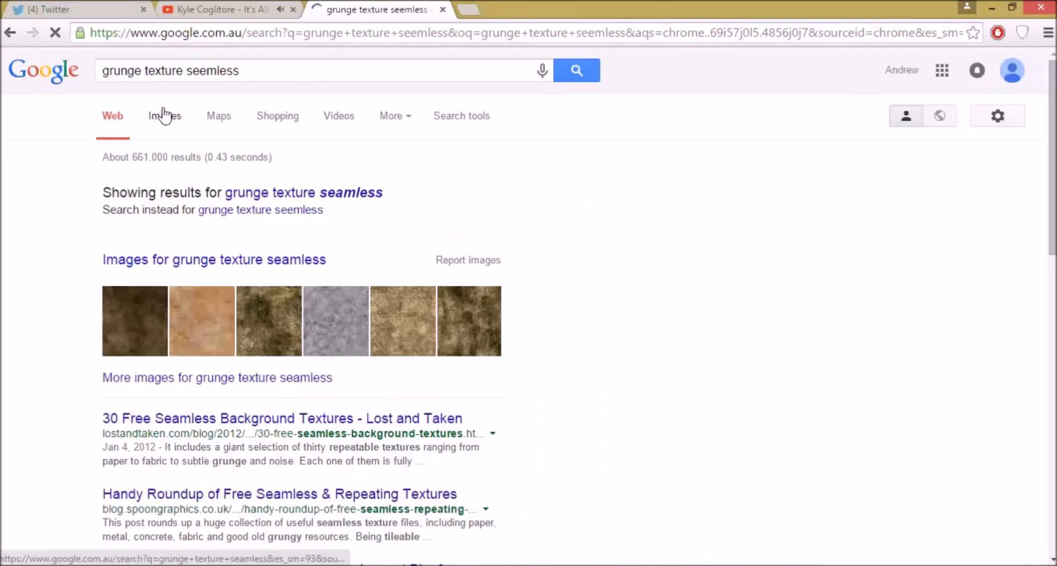
{"action": "left_click", "coordinate": [167, 115]}
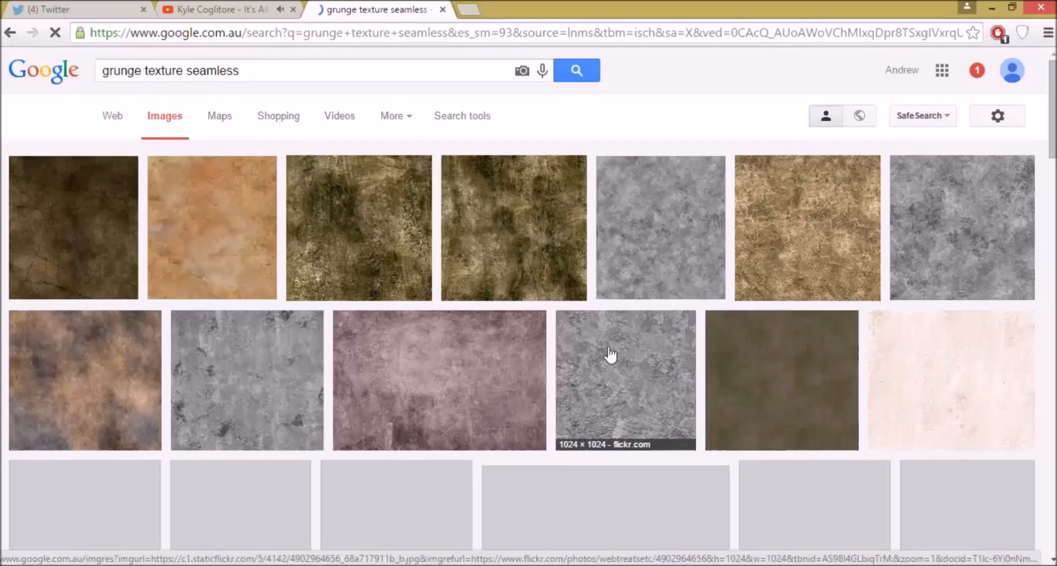
Step: Save the grey 1024 × 1024 Webtreats whitewashed grunge texture as a JPEG in the Desktop > 2015 > Design > Textures folder
{"action": "left_click", "coordinate": [610, 355]}
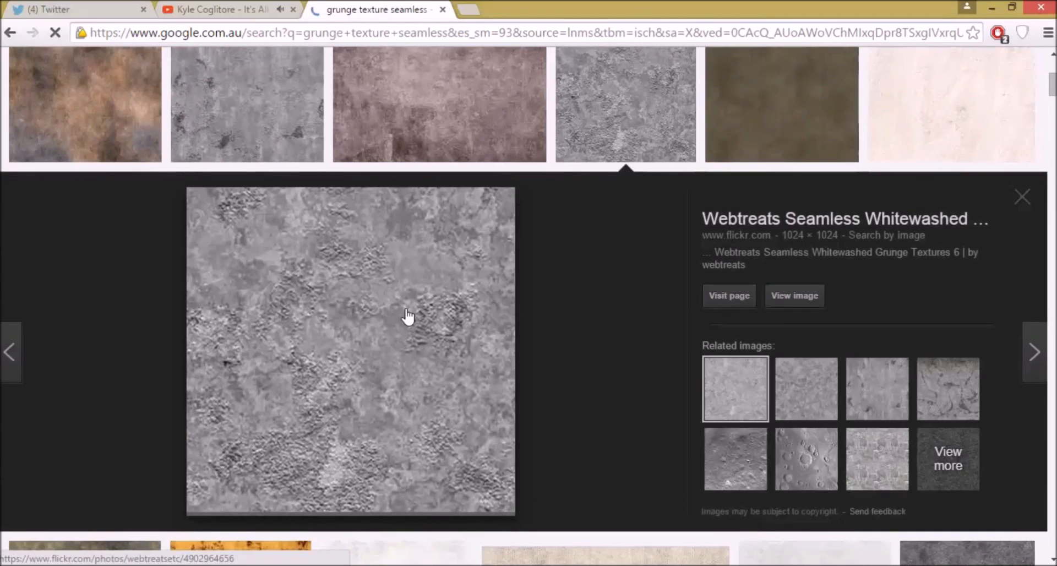
{"action": "right_click", "coordinate": [408, 312]}
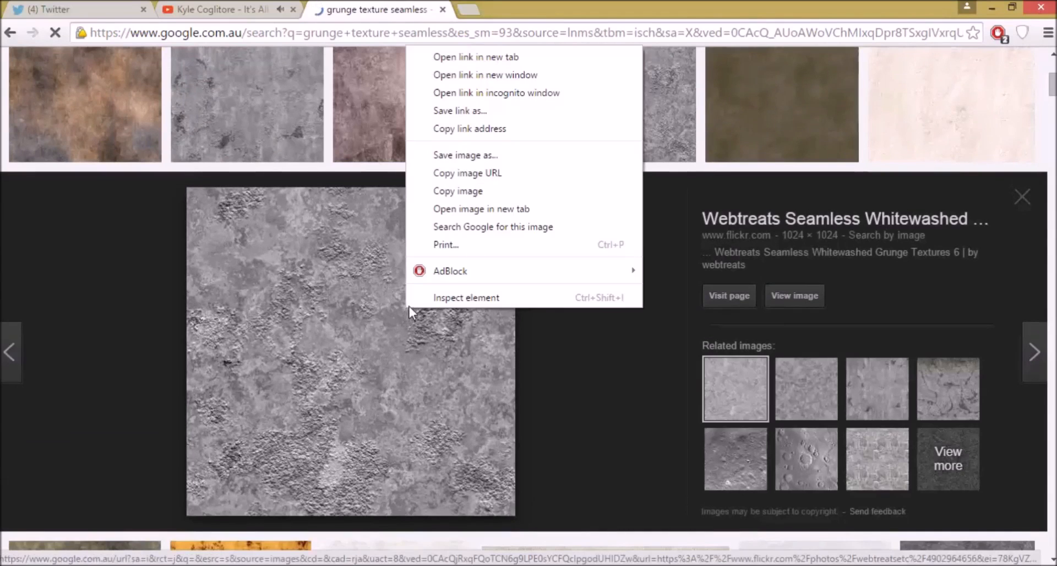
{"action": "left_click", "coordinate": [516, 173]}
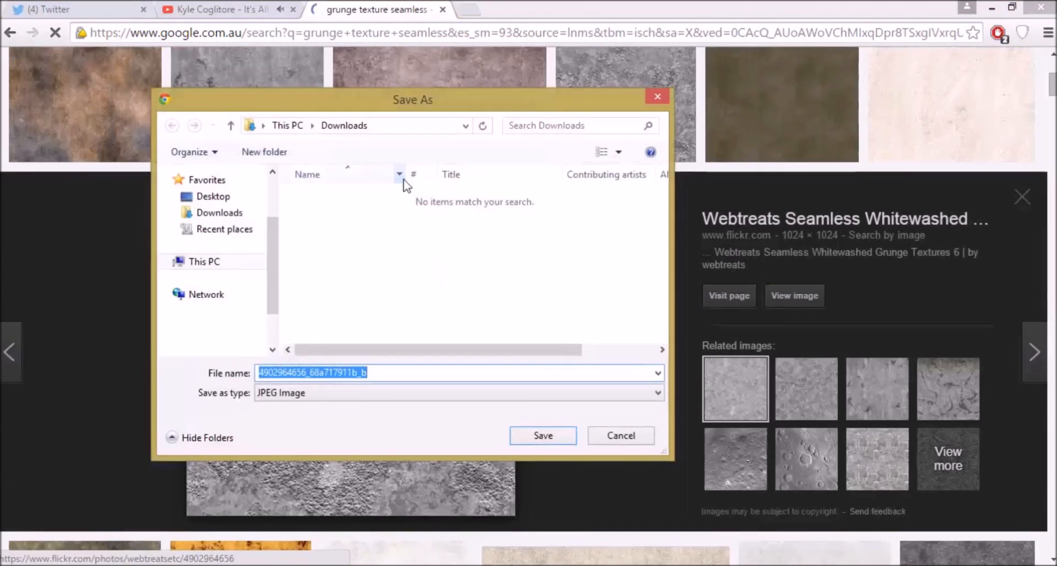
{"action": "left_click", "coordinate": [245, 205]}
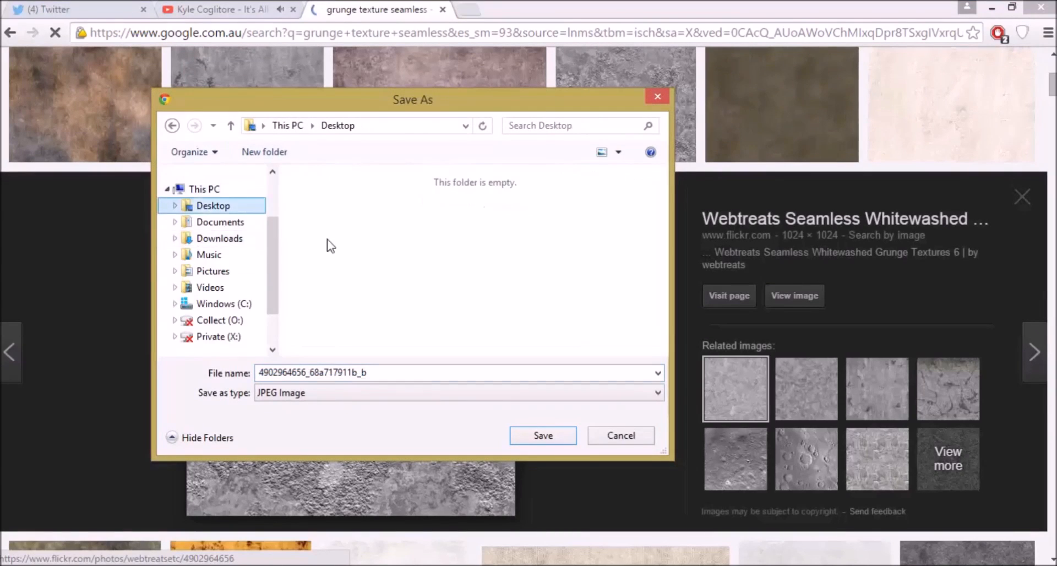
{"action": "double_click", "coordinate": [335, 220]}
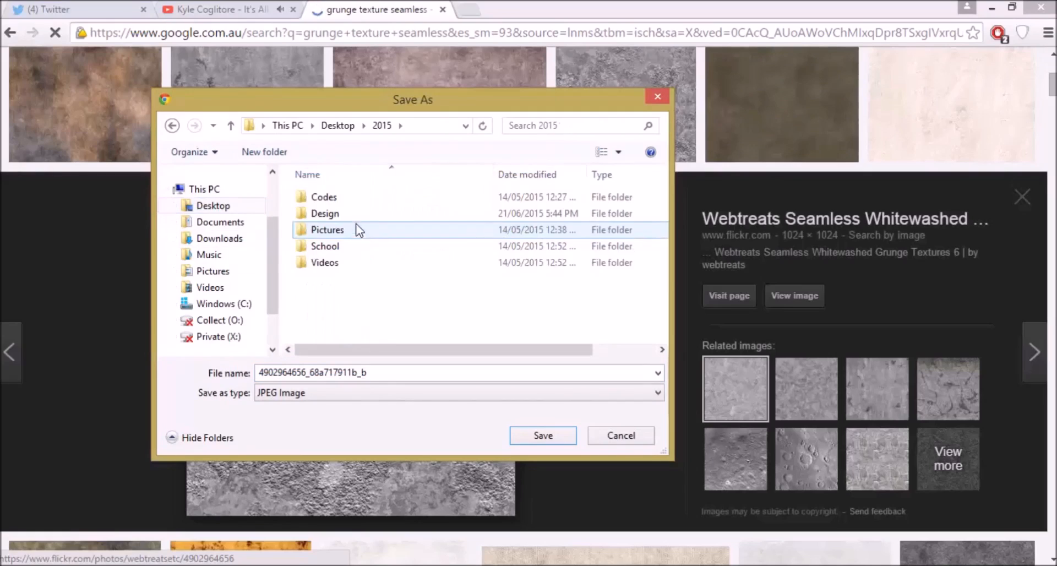
{"action": "double_click", "coordinate": [349, 213]}
{"action": "left_click_drag", "start_coordinate": [662, 242], "coordinate": [662, 260]}
{"action": "left_click", "coordinate": [448, 332]}
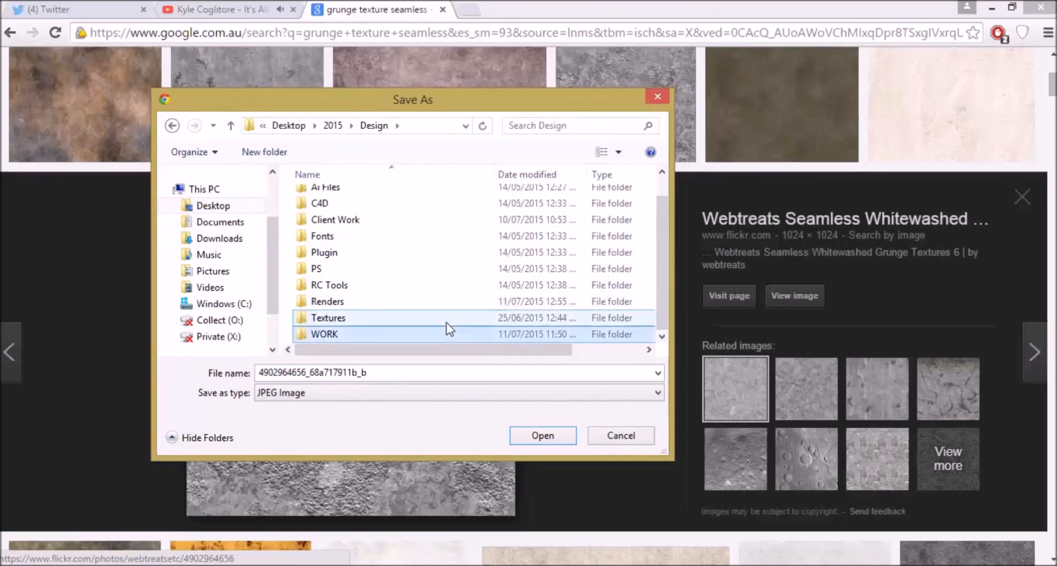
{"action": "double_click", "coordinate": [446, 323]}
{"action": "left_click", "coordinate": [495, 373]}
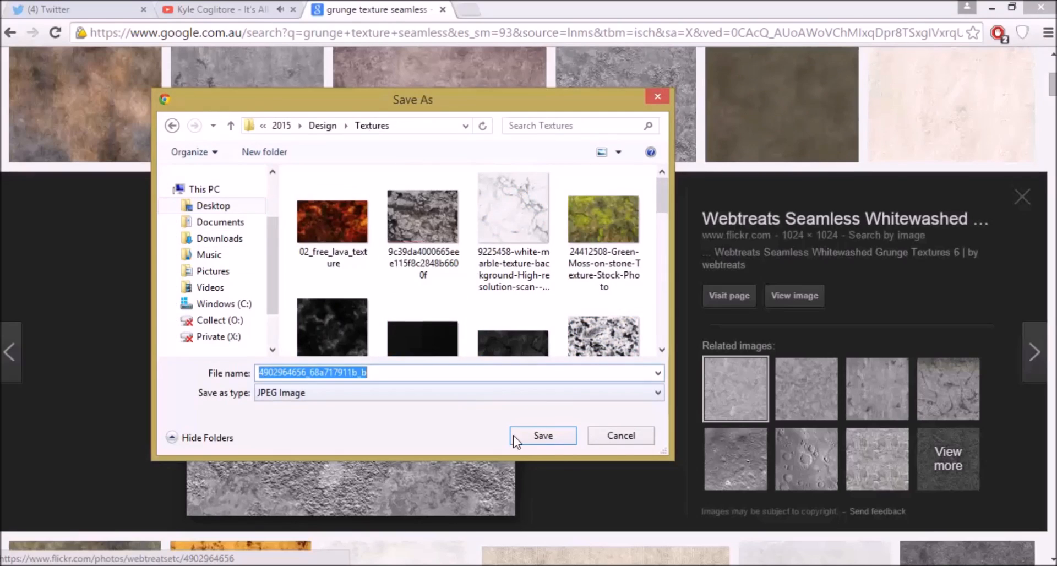
{"action": "left_click", "coordinate": [556, 433]}
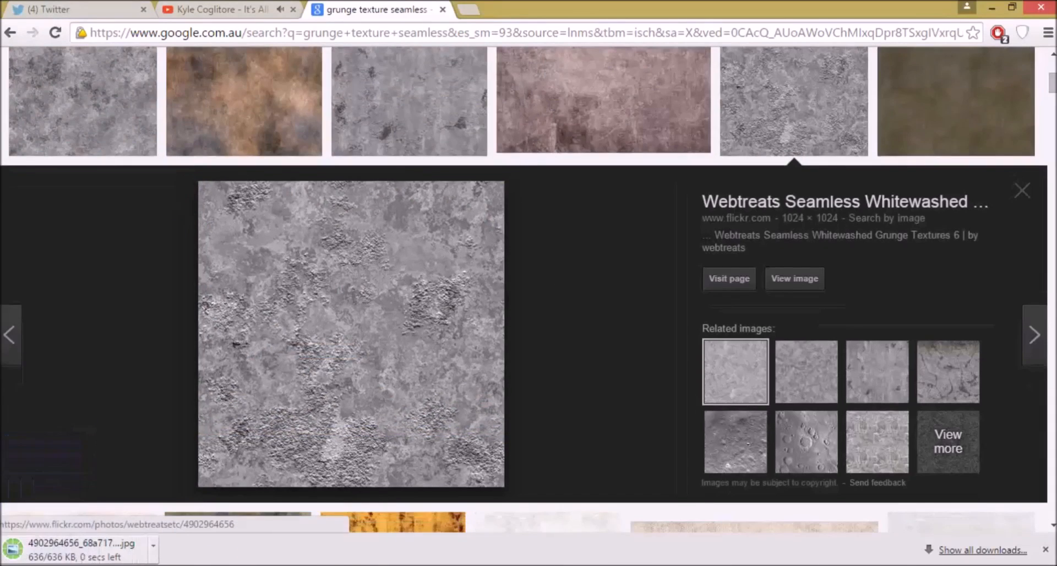
Step: Switch back to CINEMA 4D, create another new material and open it in the Material Editor
{"action": "key", "text": "alt+Tab"}
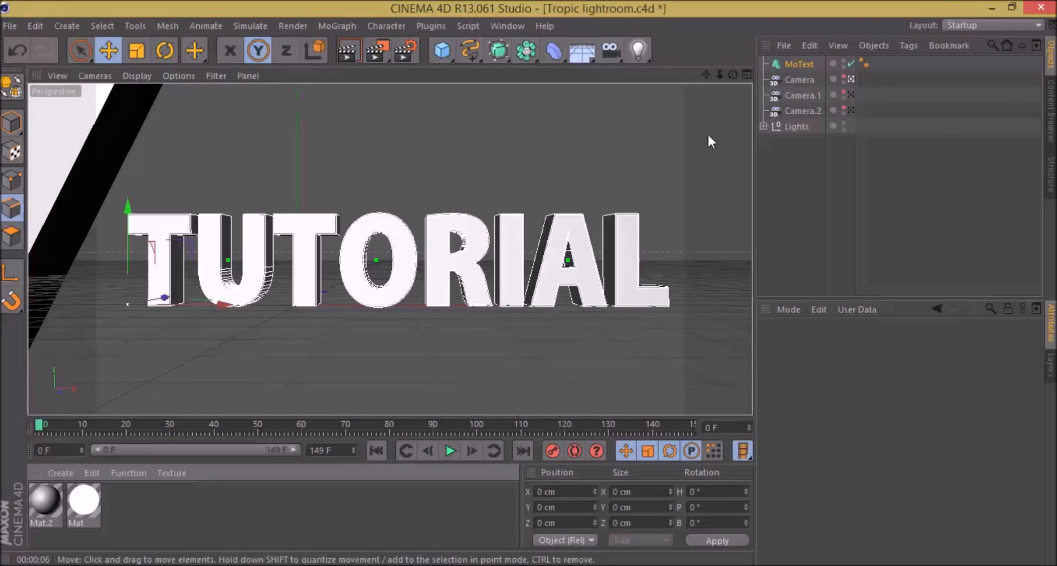
{"action": "left_click_drag", "start_coordinate": [705, 75], "coordinate": [699, 77]}
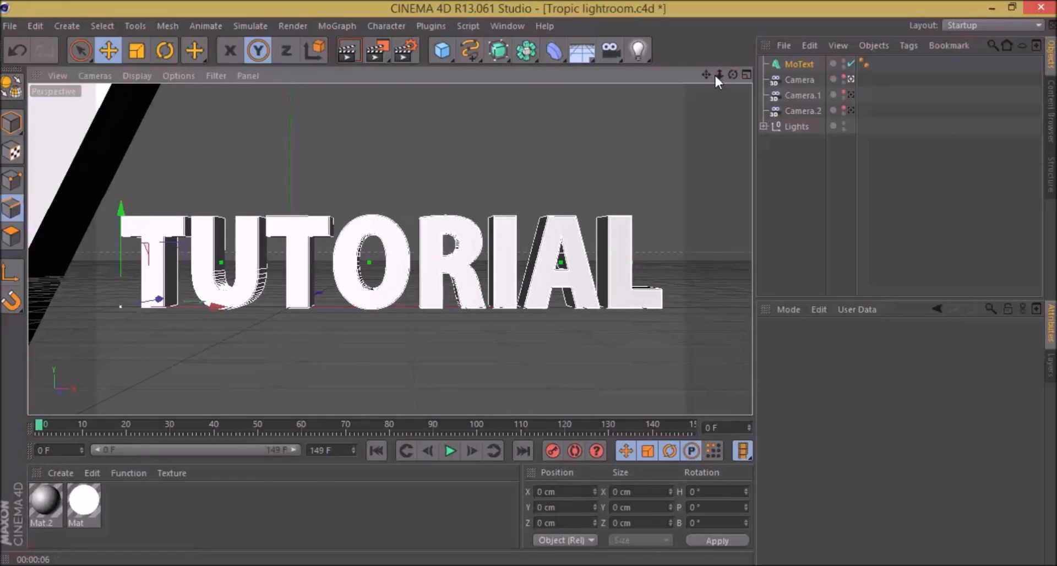
{"action": "left_click", "coordinate": [799, 64]}
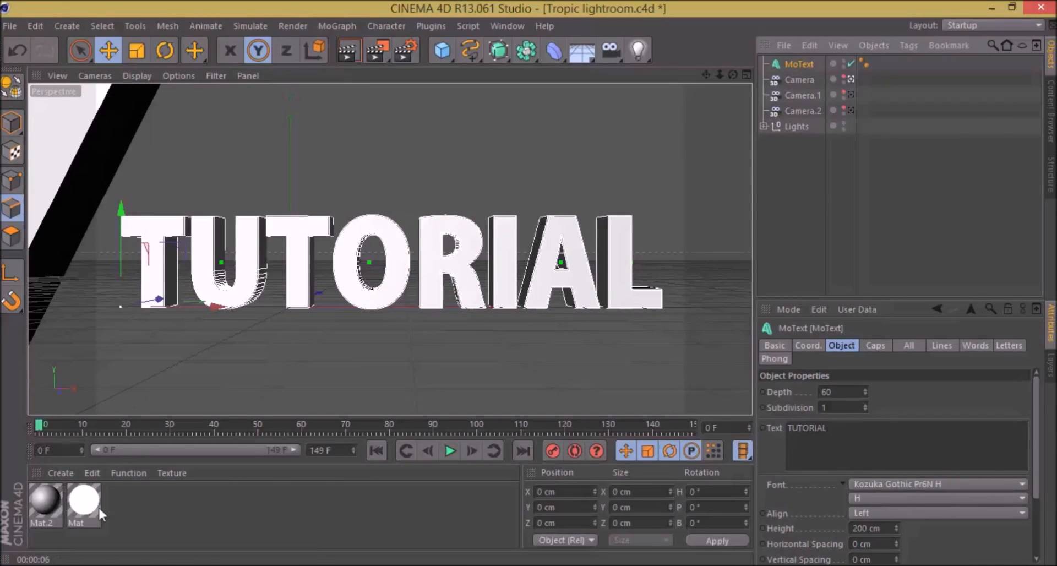
{"action": "double_click", "coordinate": [150, 513]}
{"action": "double_click", "coordinate": [42, 503]}
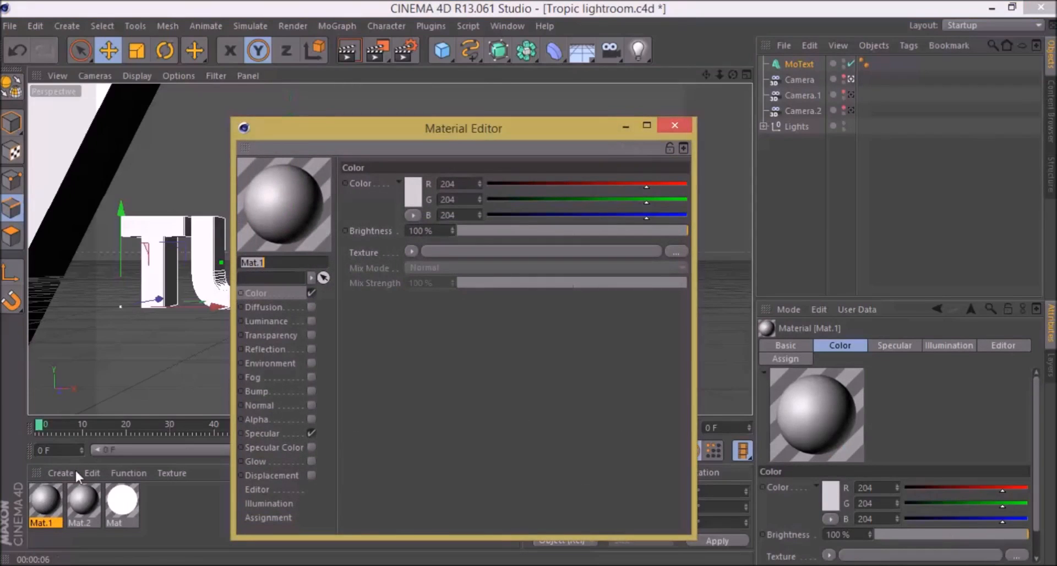
{"action": "left_click", "coordinate": [258, 297]}
{"action": "left_click", "coordinate": [411, 251]}
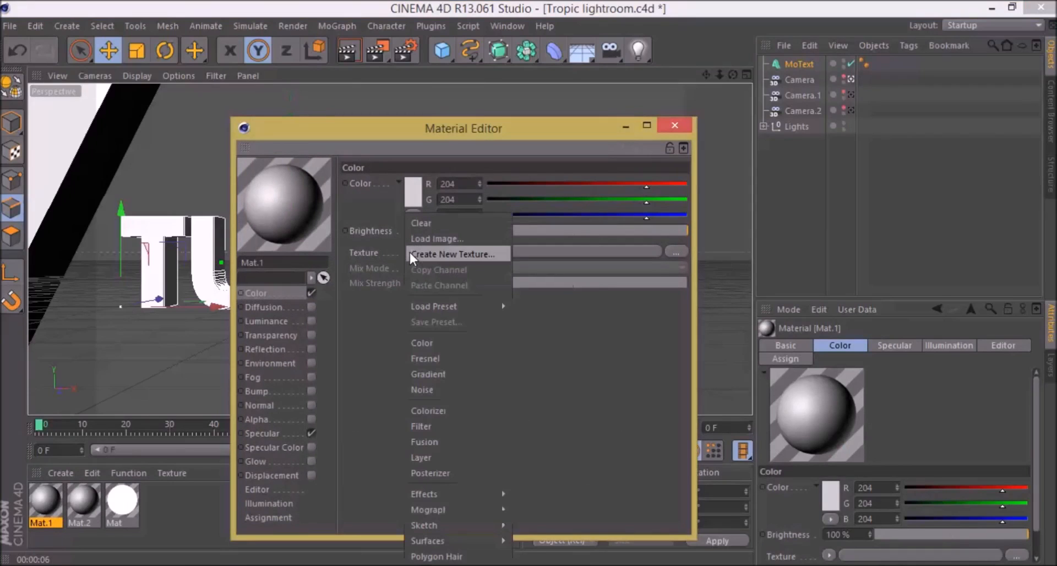
{"action": "left_click", "coordinate": [367, 298]}
{"action": "left_click", "coordinate": [410, 250]}
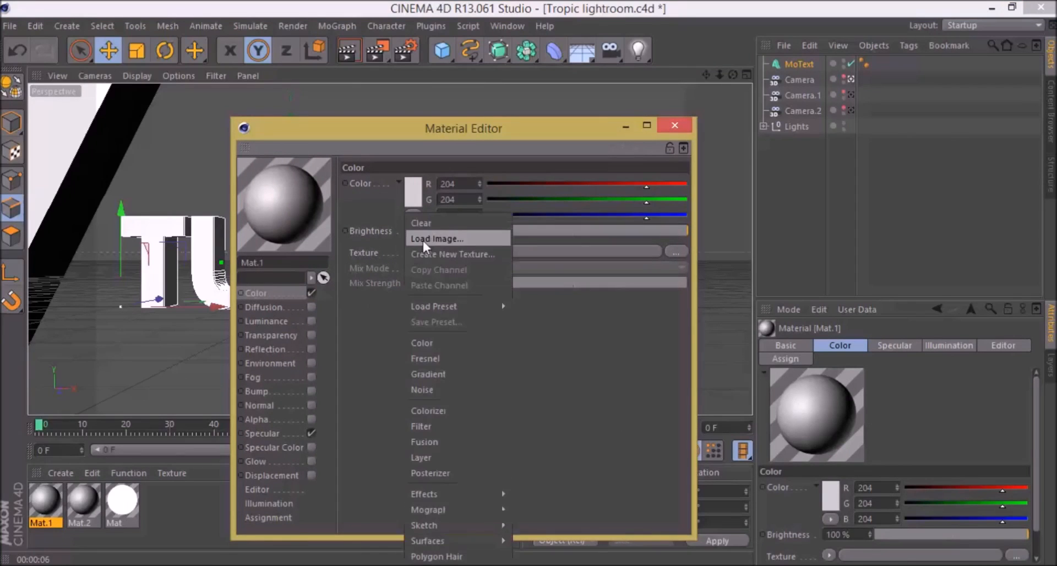
{"action": "left_click", "coordinate": [426, 236]}
{"action": "left_click_drag", "start_coordinate": [517, 240], "coordinate": [523, 265]}
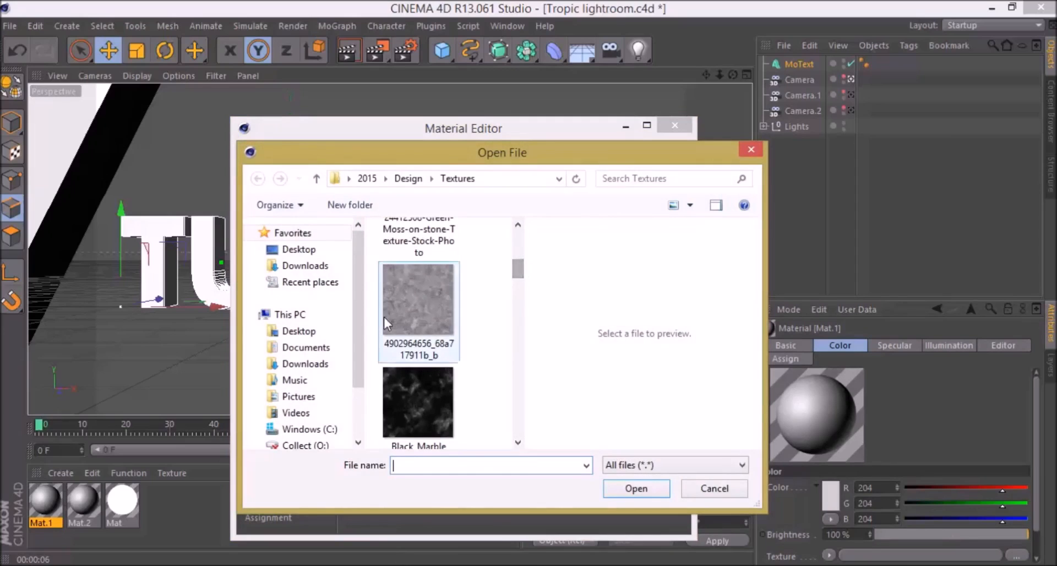
{"action": "double_click", "coordinate": [407, 312]}
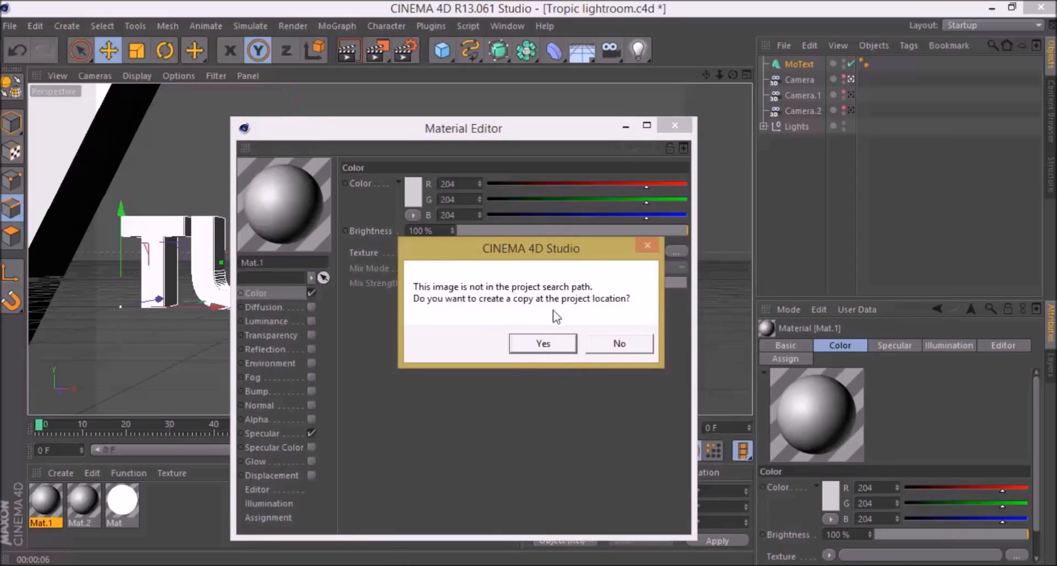
{"action": "left_click", "coordinate": [608, 345]}
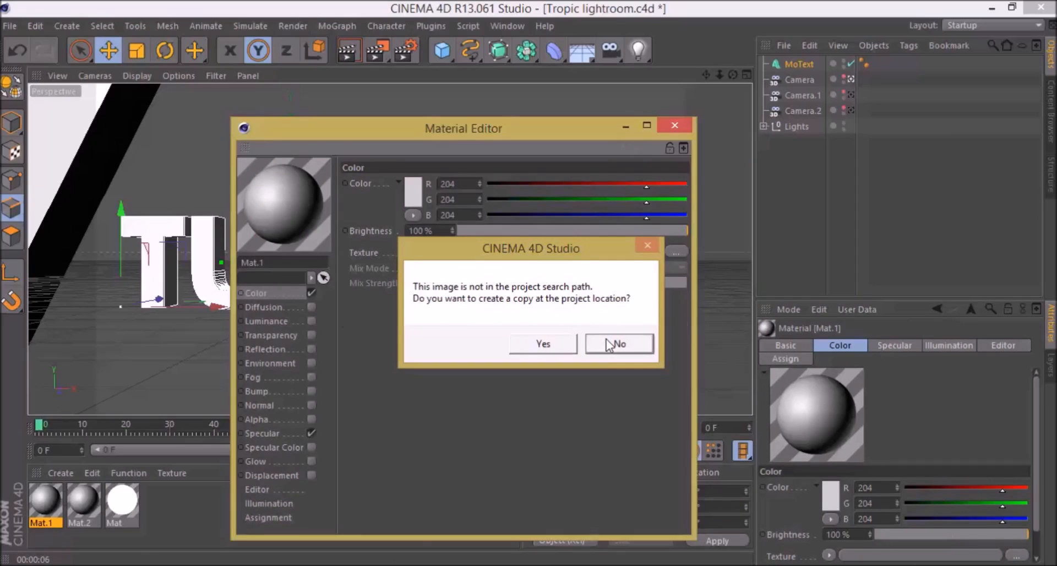
Step: Set the material preview shape to Object (Soft Shadow) and rotate the preview to inspect the texture
{"action": "right_click", "coordinate": [287, 204]}
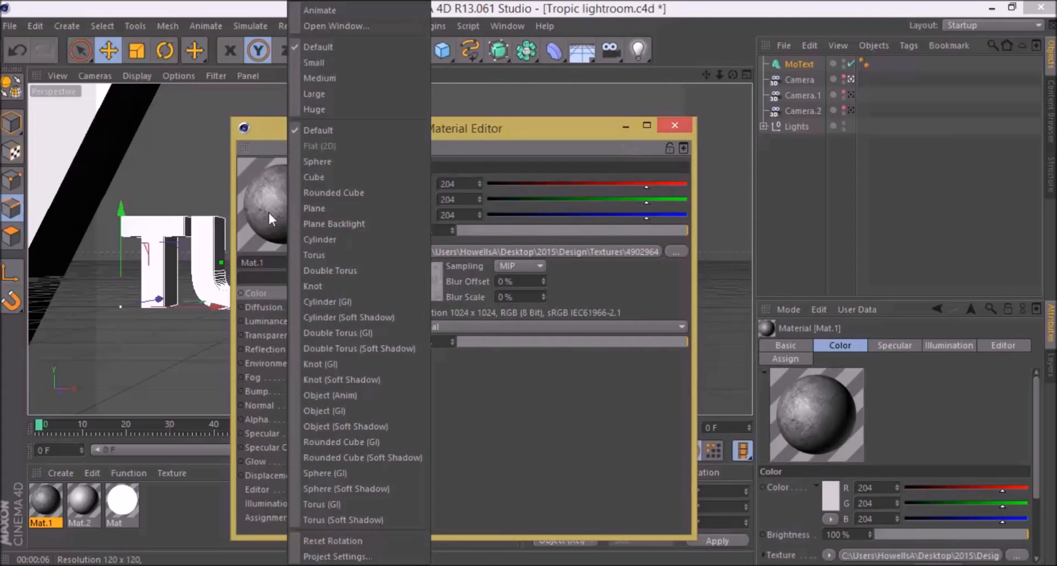
{"action": "left_click", "coordinate": [268, 213]}
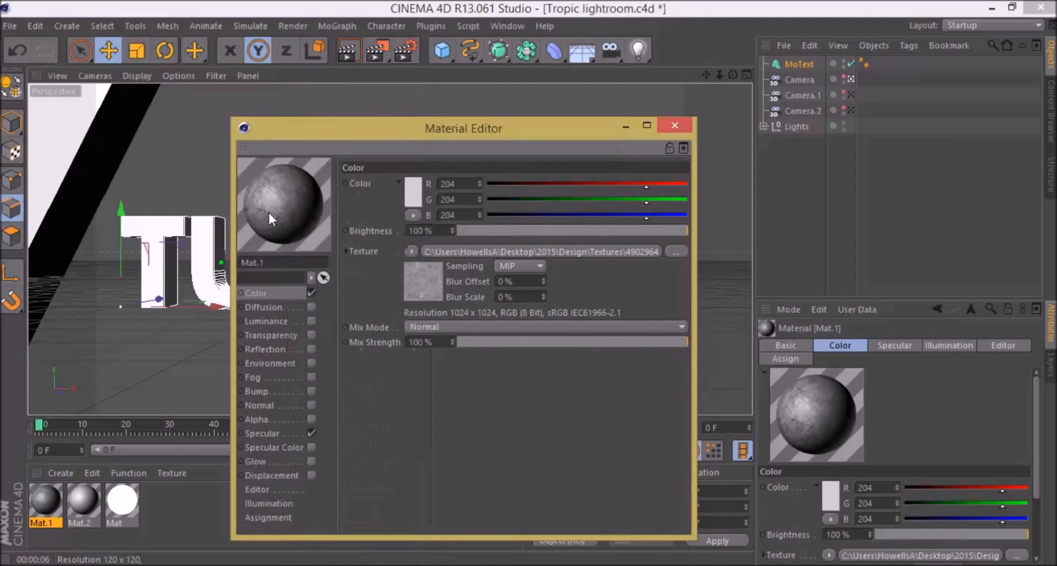
{"action": "right_click", "coordinate": [301, 224]}
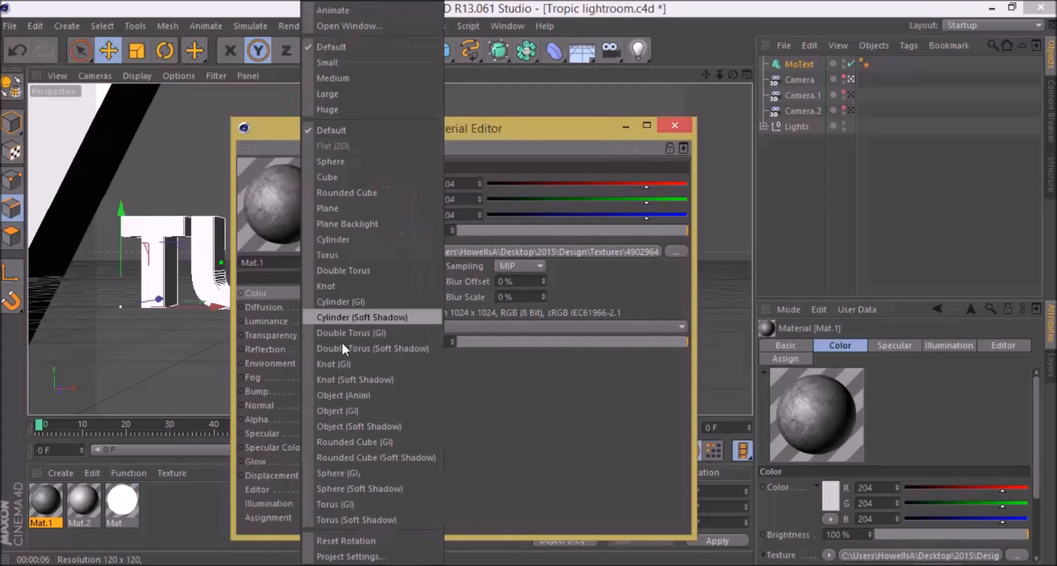
{"action": "left_click", "coordinate": [375, 426]}
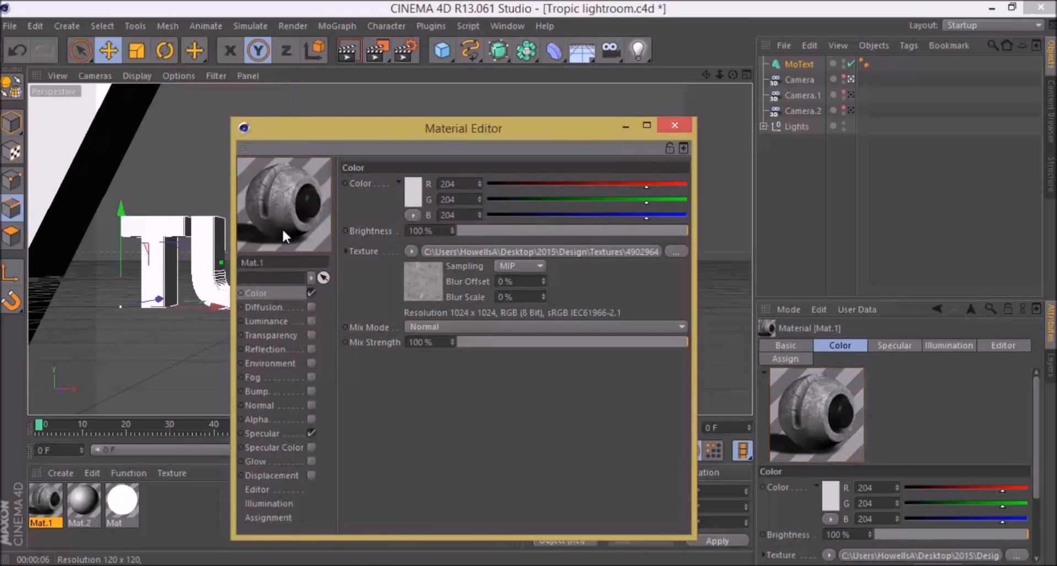
{"action": "left_click_drag", "start_coordinate": [282, 230], "coordinate": [312, 218]}
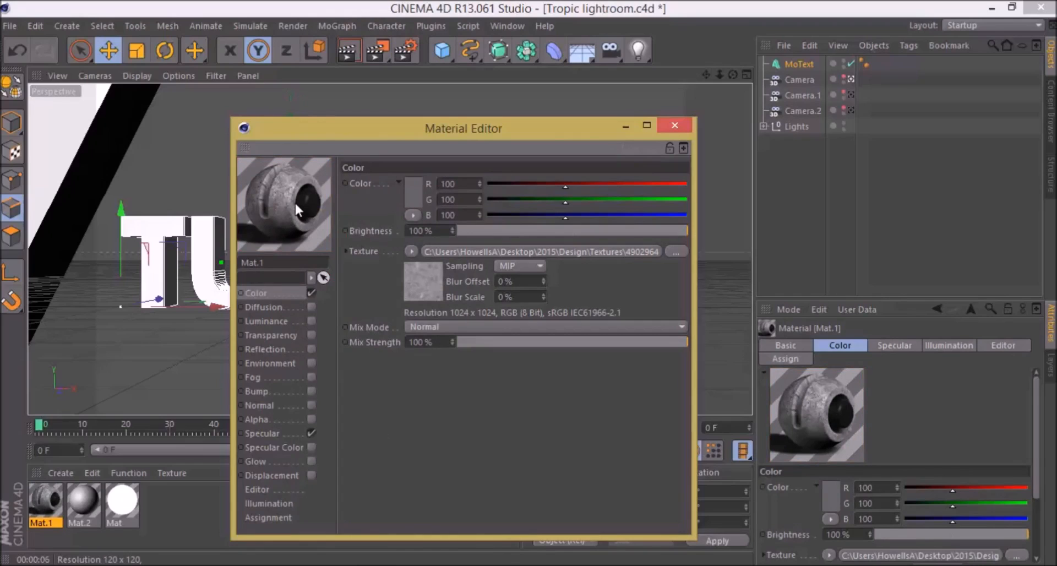
Step: Try the Knot (Soft Shadow) preview shape for the material and return to Object (Soft Shadow)
{"action": "right_click", "coordinate": [294, 203]}
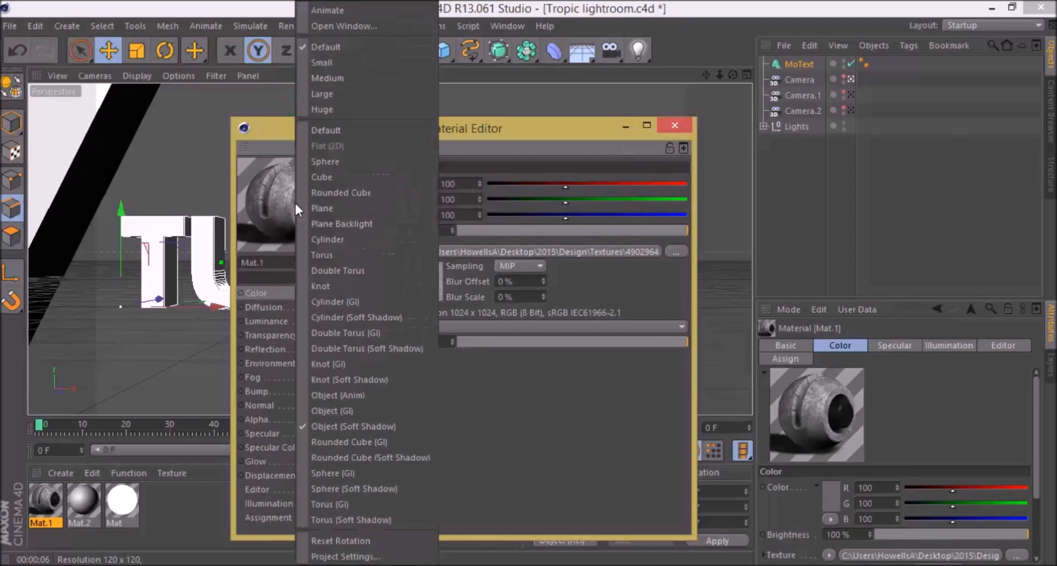
{"action": "left_click", "coordinate": [255, 213]}
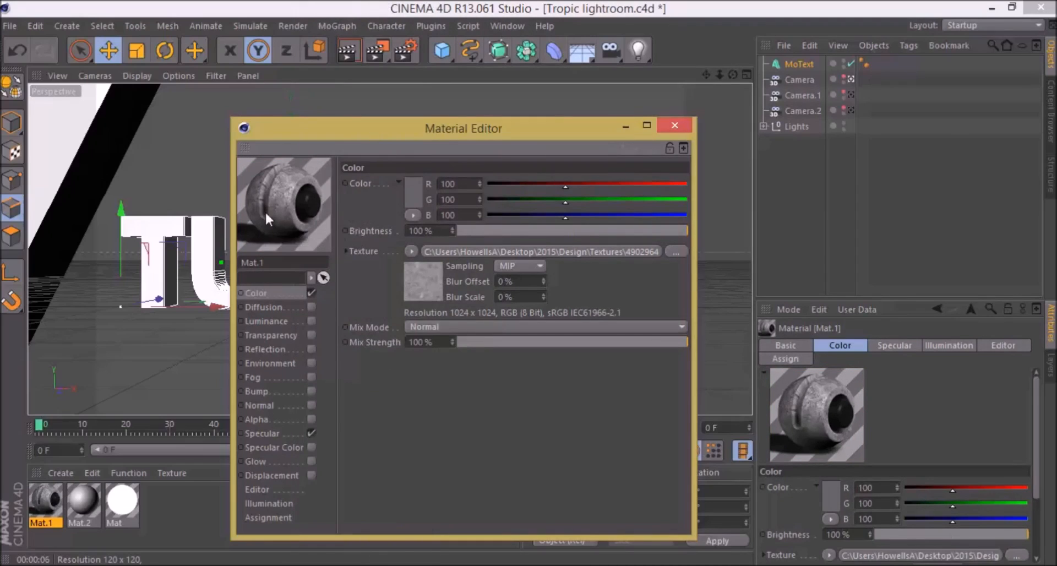
{"action": "right_click", "coordinate": [265, 210]}
{"action": "left_click", "coordinate": [348, 380]}
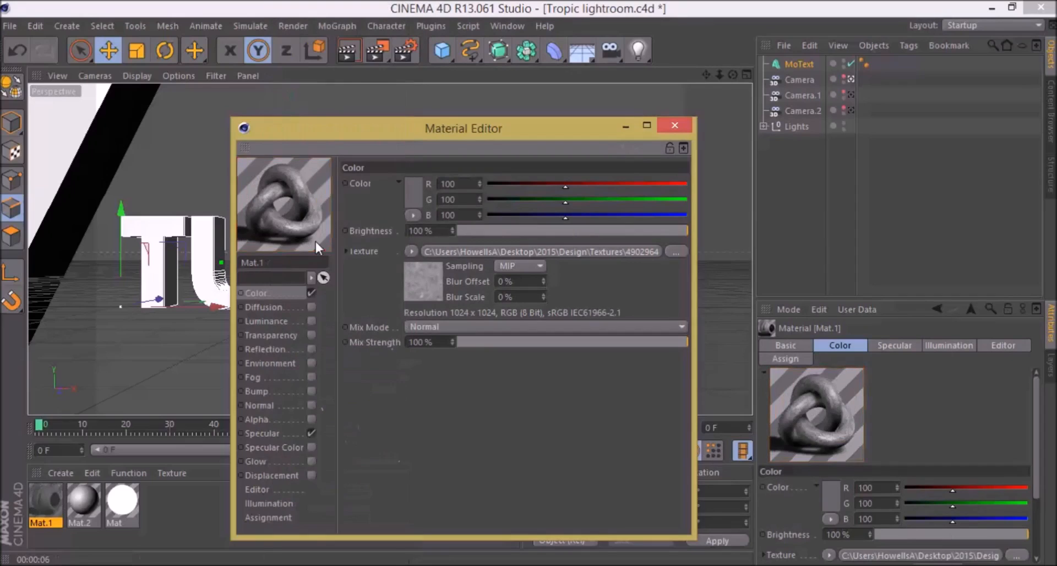
{"action": "right_click", "coordinate": [303, 242]}
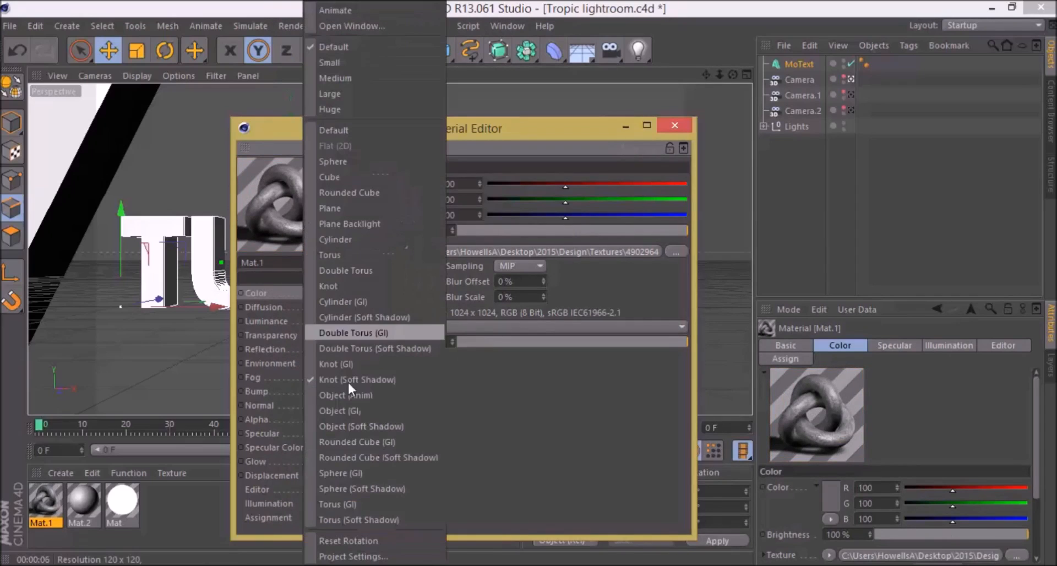
{"action": "left_click", "coordinate": [384, 432]}
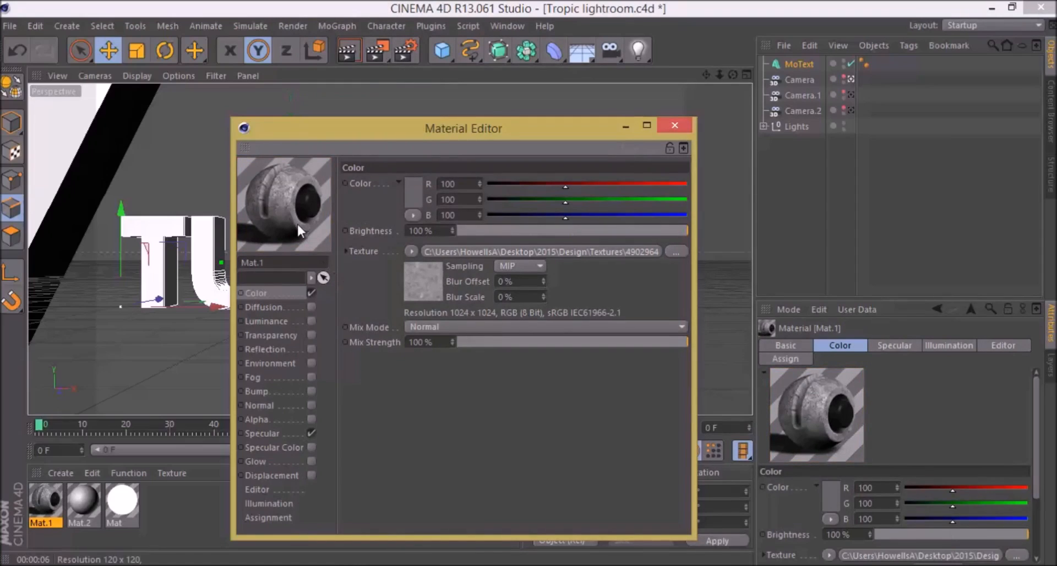
Step: Enable Mat.1's Diffusion channel with 40 % brightness and its Luminance channel with 0 % brightness
{"action": "left_click", "coordinate": [306, 307]}
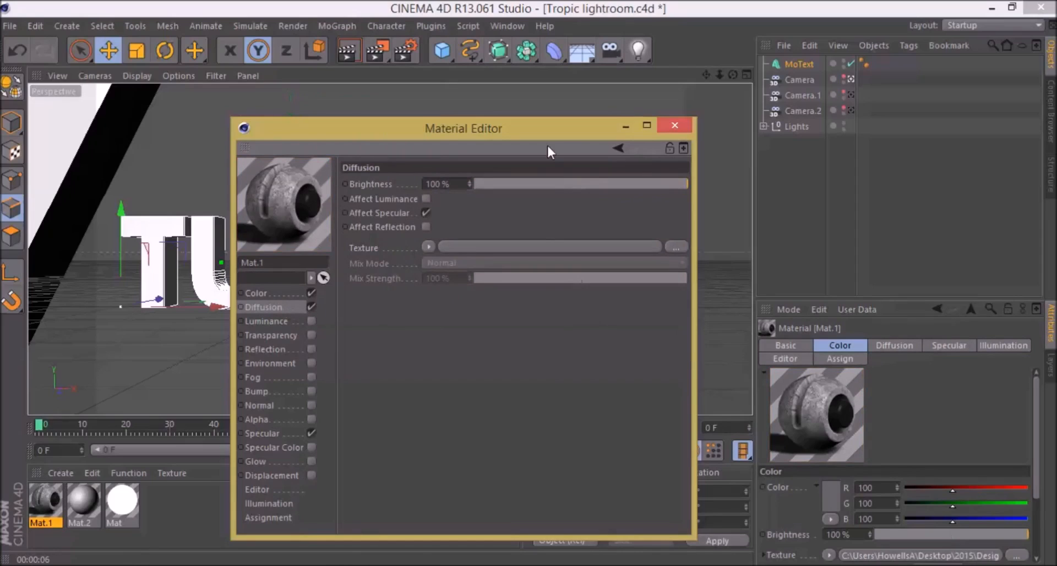
{"action": "left_click", "coordinate": [558, 184]}
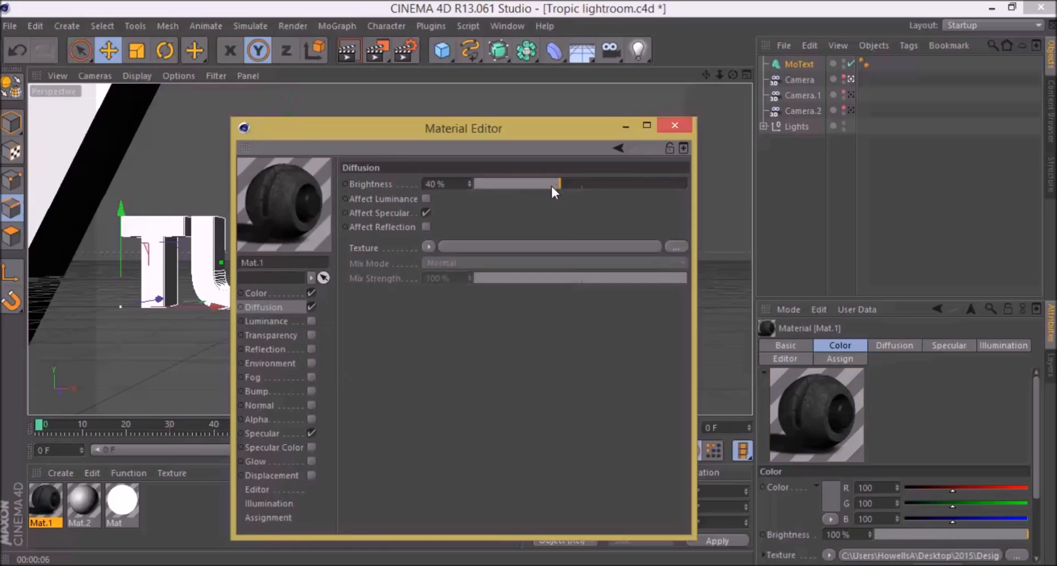
{"action": "left_click", "coordinate": [286, 322]}
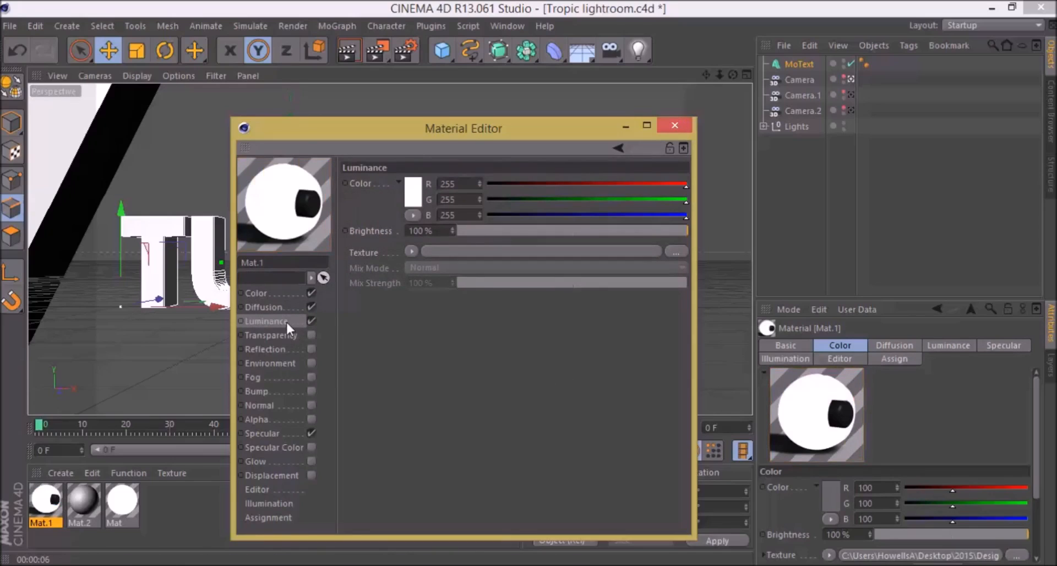
{"action": "left_click", "coordinate": [278, 305]}
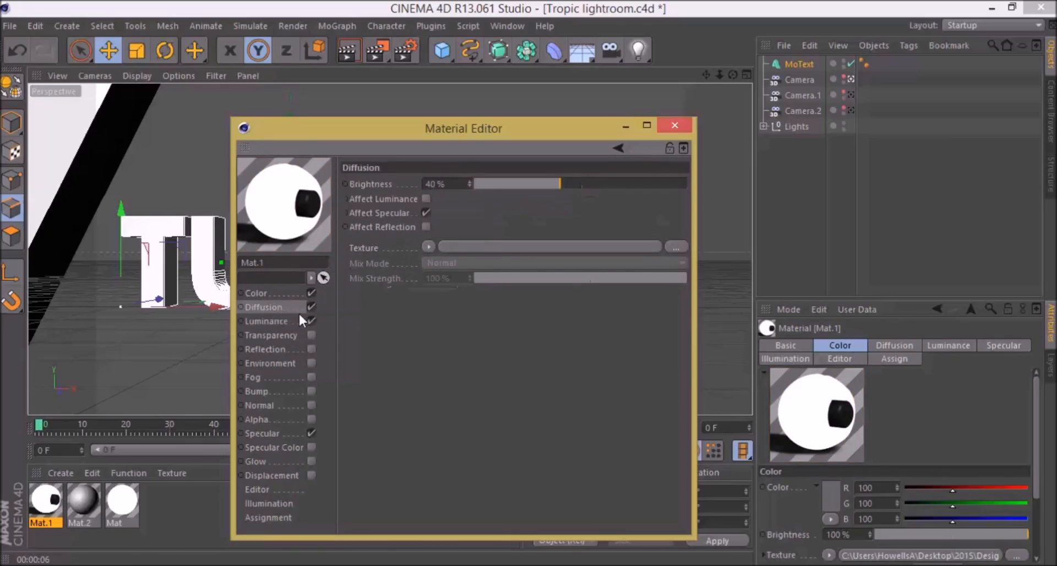
{"action": "left_click", "coordinate": [270, 321]}
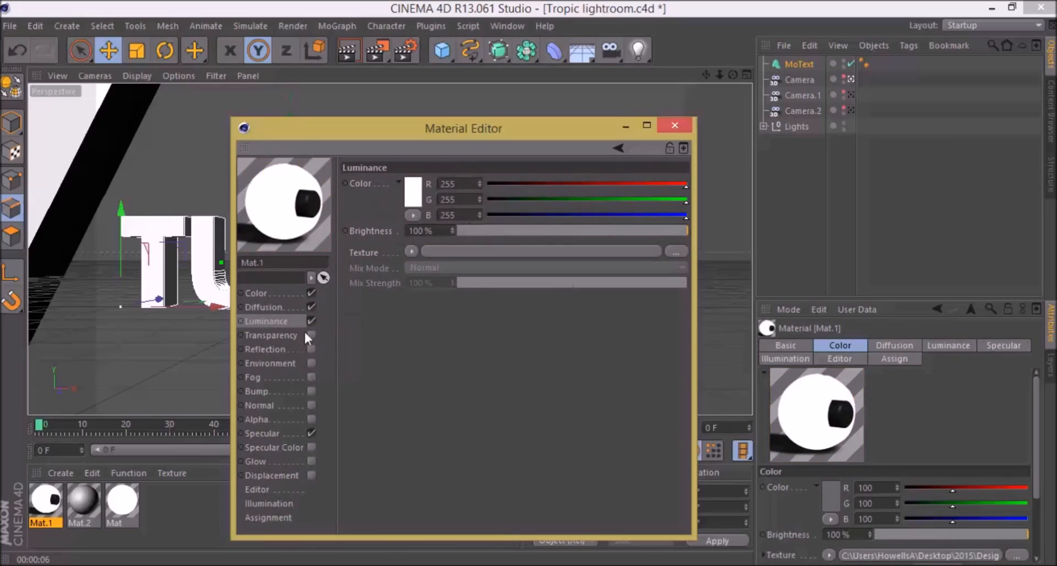
{"action": "left_click_drag", "start_coordinate": [466, 229], "coordinate": [356, 243]}
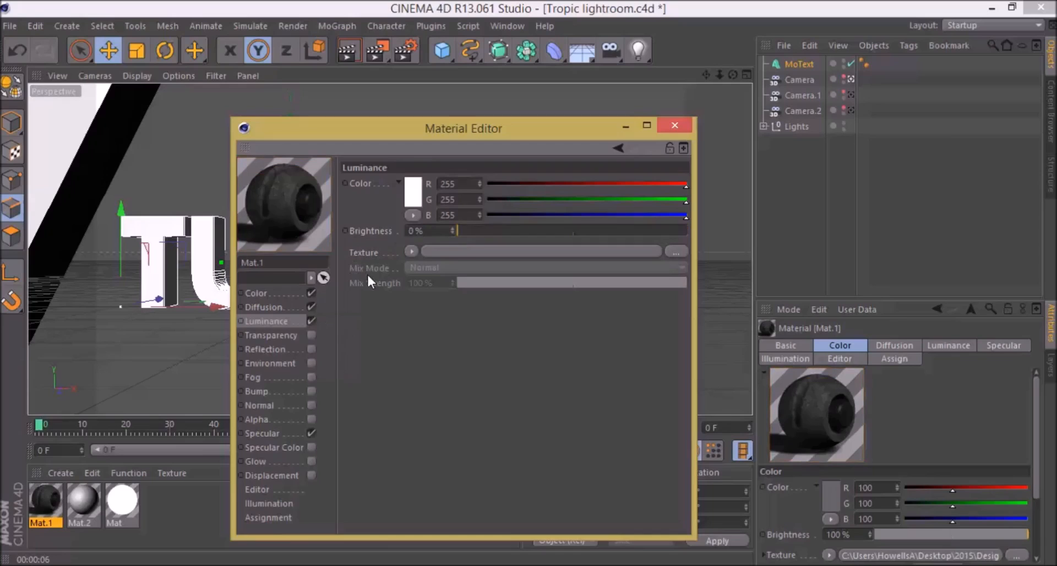
Step: Look through the settings of the material's Transparency, Reflection, Environment and Fog channels without enabling them
{"action": "left_click", "coordinate": [292, 333]}
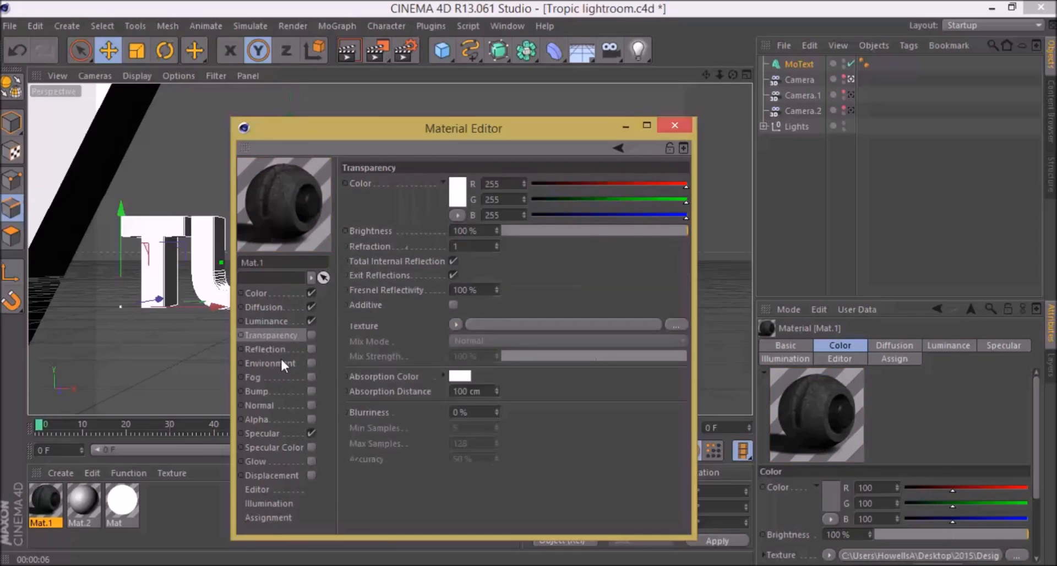
{"action": "left_click", "coordinate": [273, 361]}
{"action": "left_click", "coordinate": [281, 351]}
{"action": "left_click", "coordinate": [281, 360]}
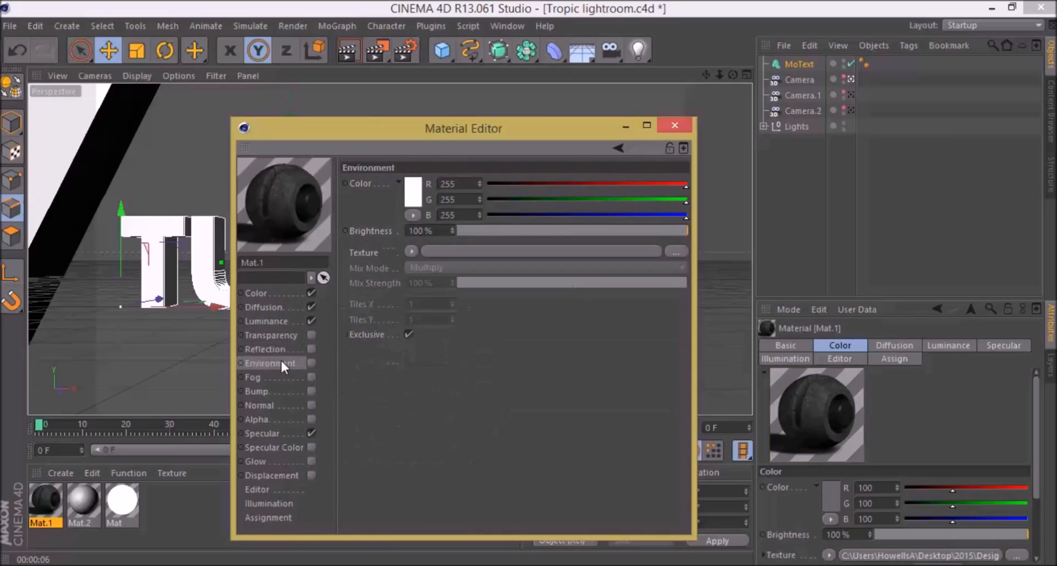
{"action": "left_click", "coordinate": [278, 373]}
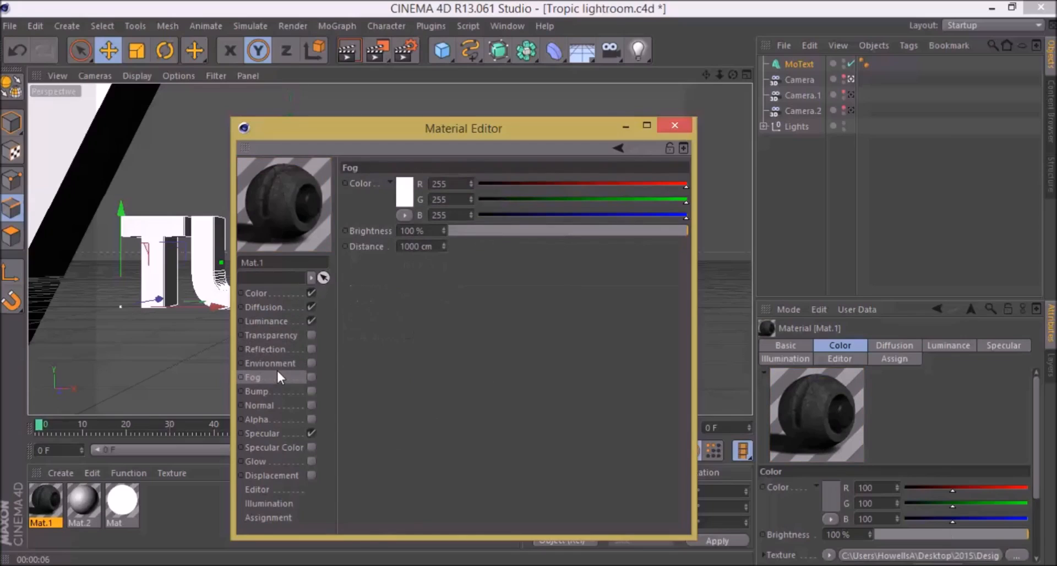
Step: Copy the grunge image channel from the Color texture of Mat.1
{"action": "left_click", "coordinate": [268, 298]}
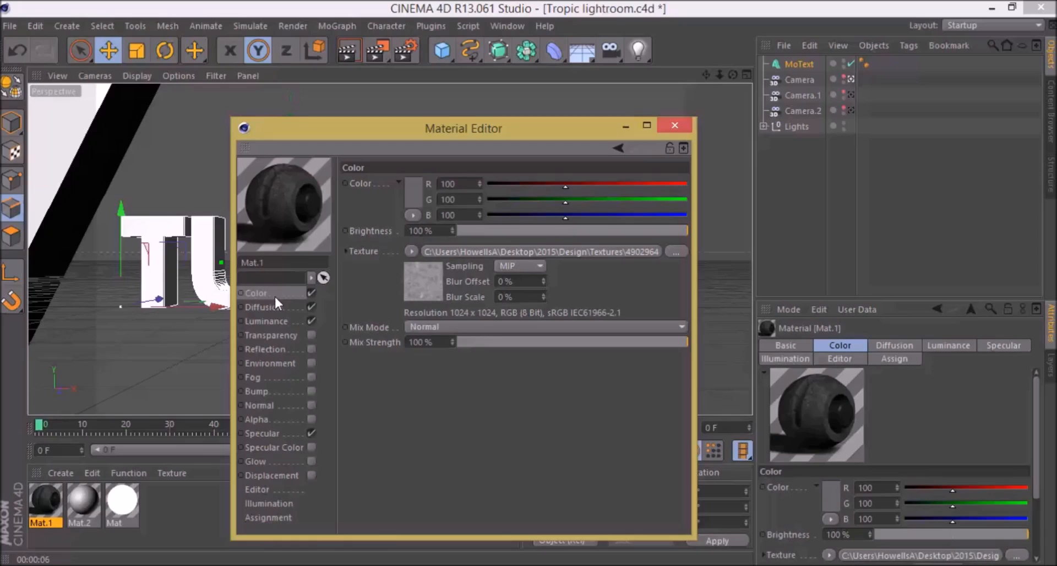
{"action": "left_click", "coordinate": [406, 250]}
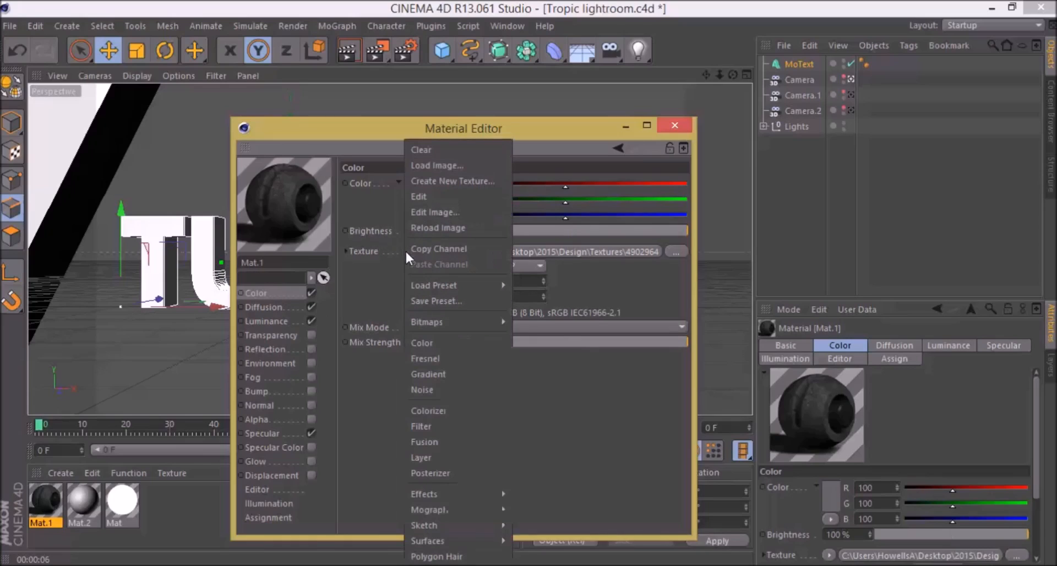
{"action": "left_click", "coordinate": [362, 292]}
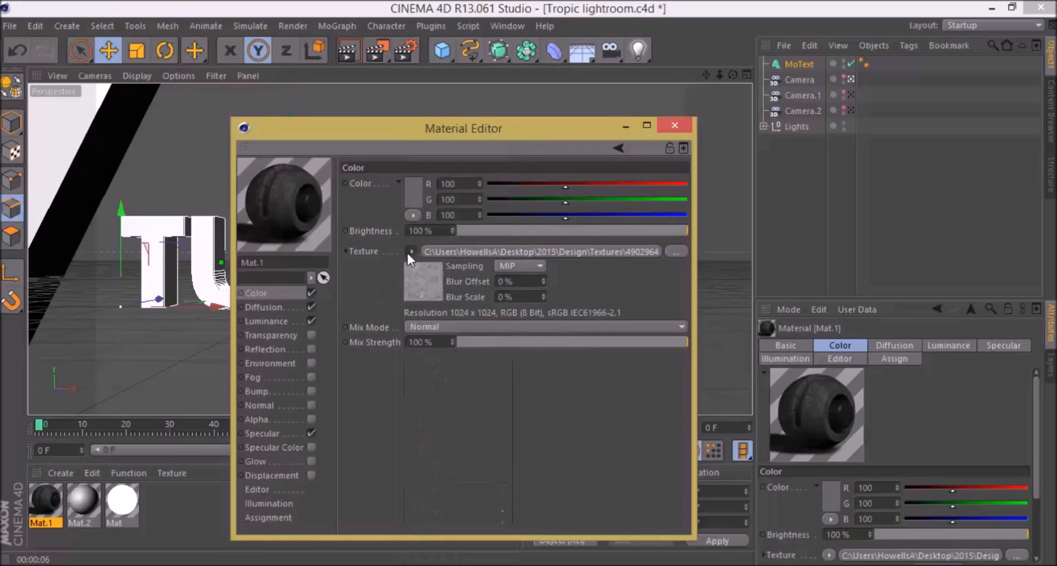
{"action": "left_click", "coordinate": [410, 251]}
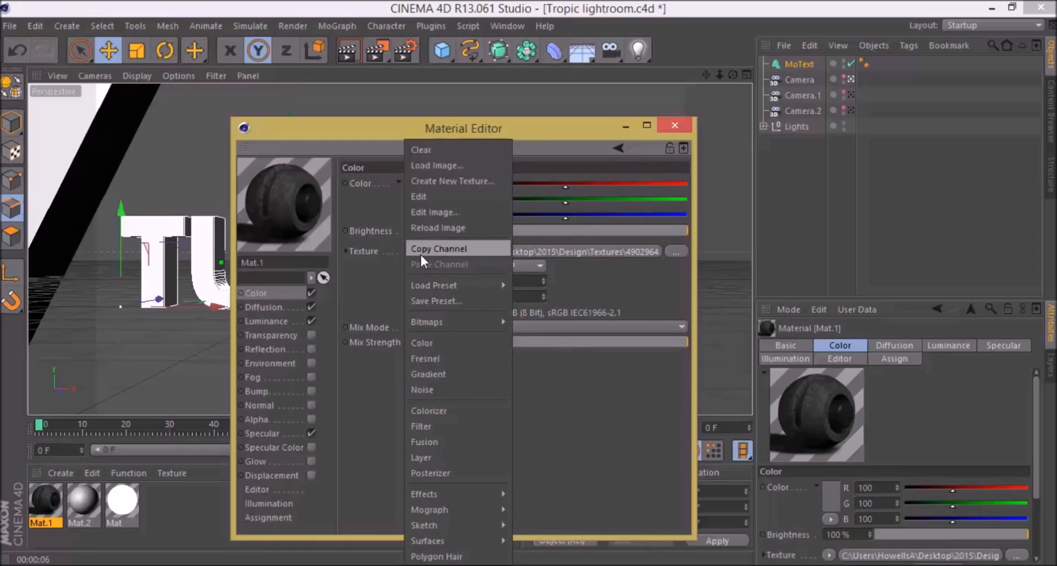
{"action": "left_click", "coordinate": [420, 253]}
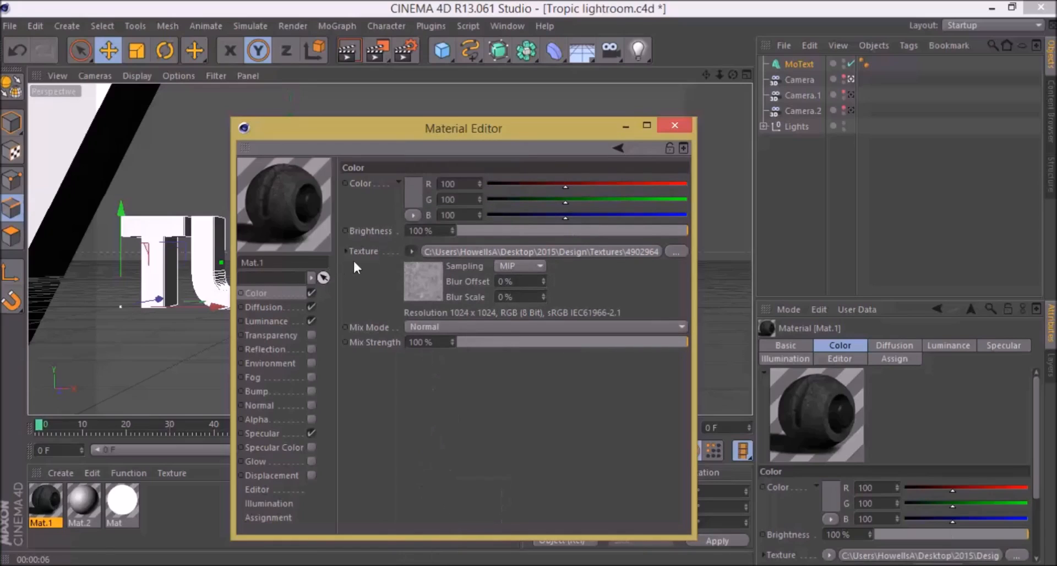
Step: Enable the Displacement channel of Mat.1 and paste the copied image channel as its texture
{"action": "left_click", "coordinate": [276, 475]}
{"action": "left_click", "coordinate": [311, 475]}
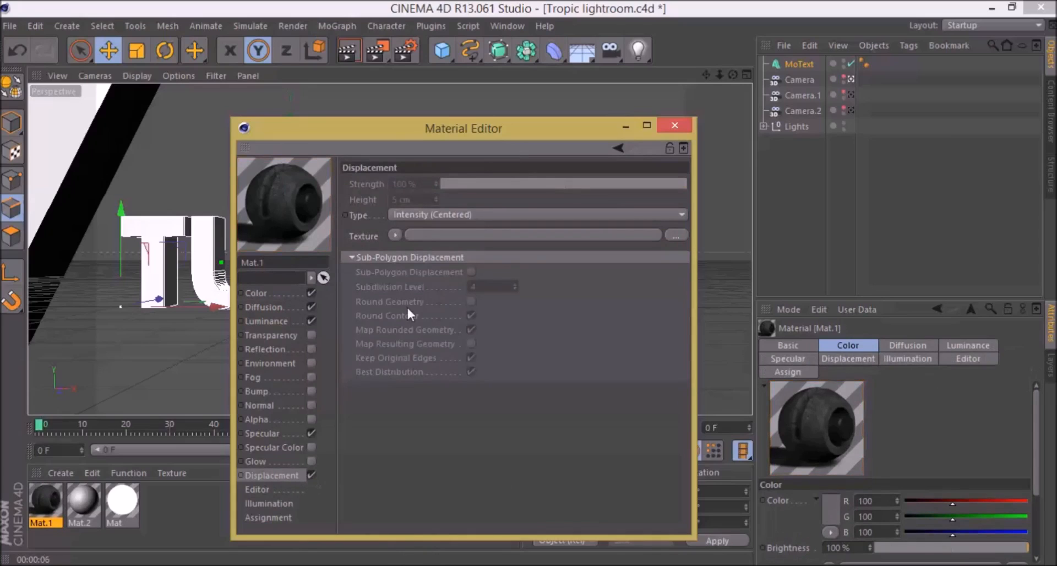
{"action": "left_click", "coordinate": [398, 233]}
{"action": "left_click", "coordinate": [378, 236]}
{"action": "left_click", "coordinate": [396, 236]}
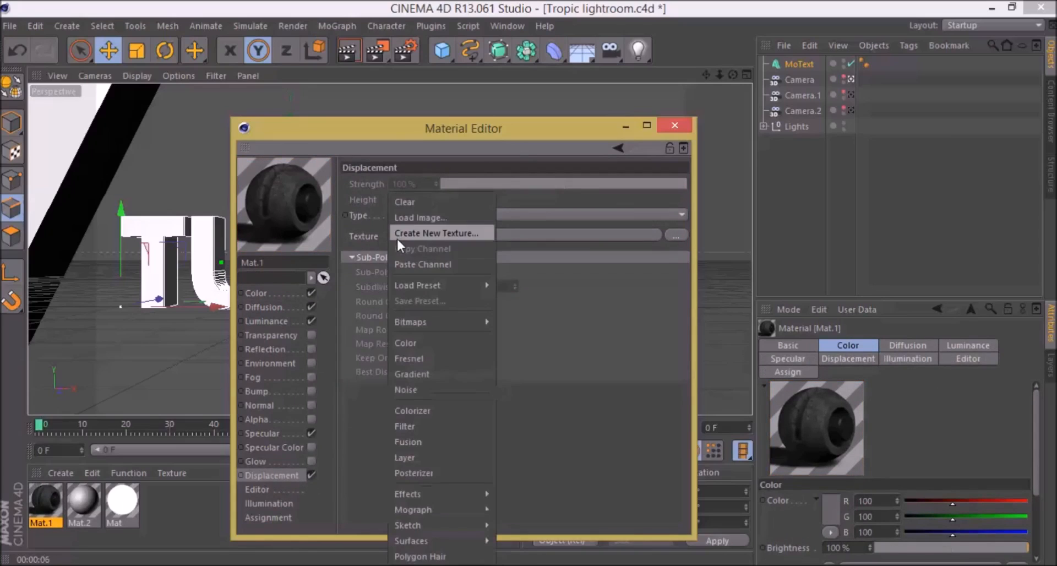
{"action": "left_click", "coordinate": [428, 264]}
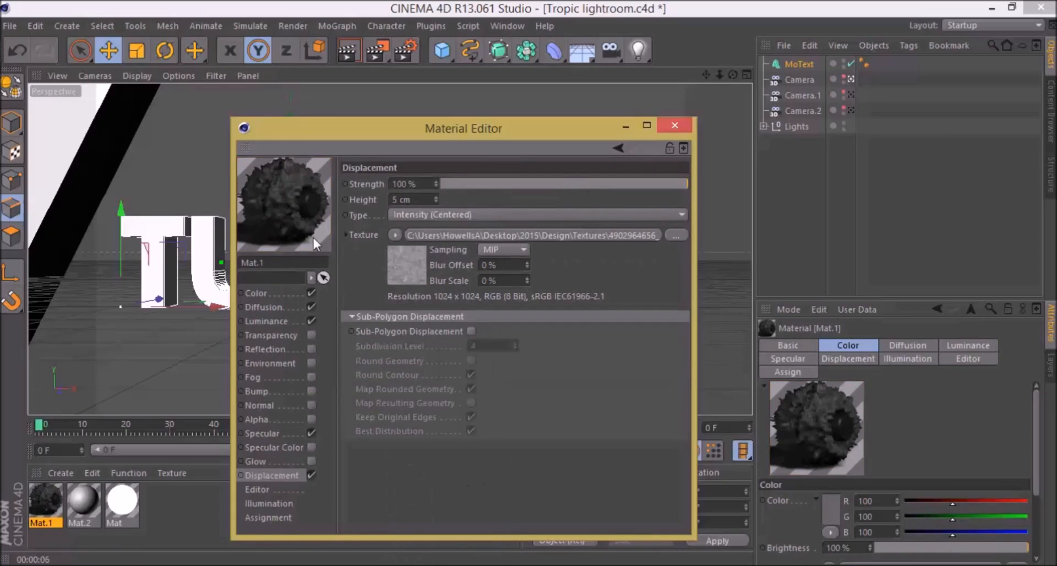
Step: Set the Displacement strength of Mat.1 to -36 %
{"action": "left_click", "coordinate": [282, 293]}
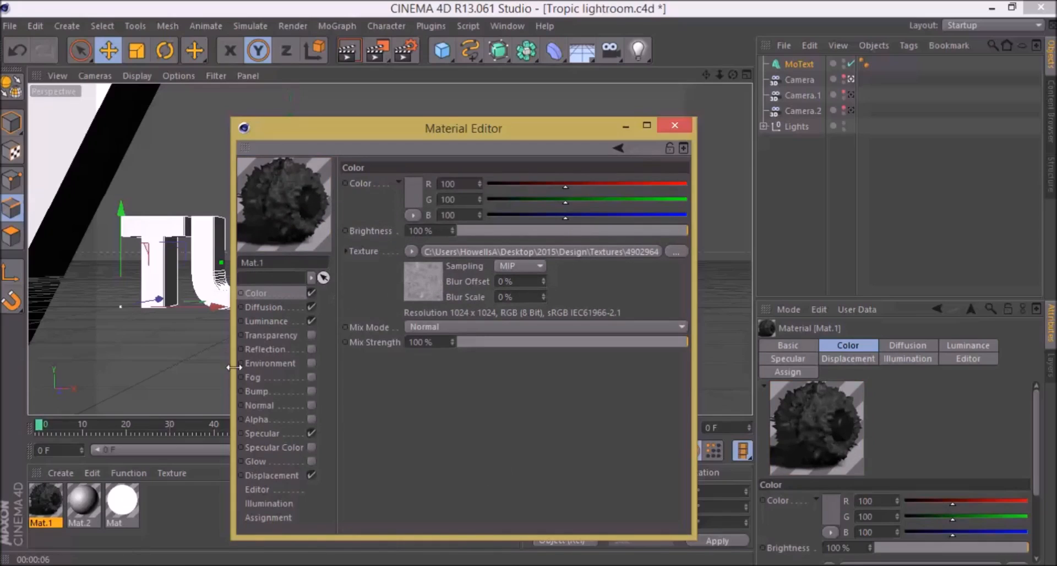
{"action": "left_click", "coordinate": [272, 475]}
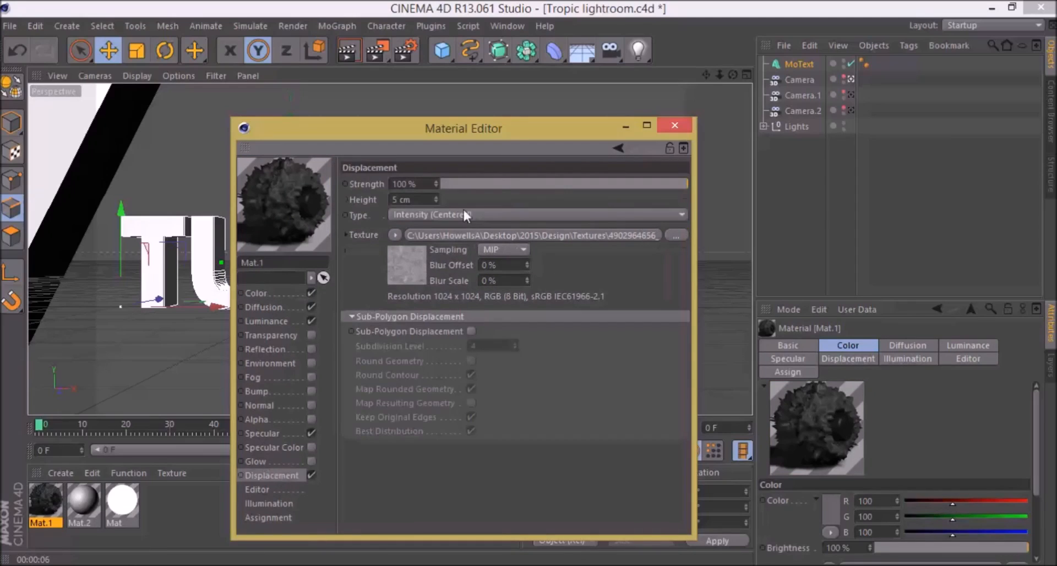
{"action": "left_click", "coordinate": [520, 183]}
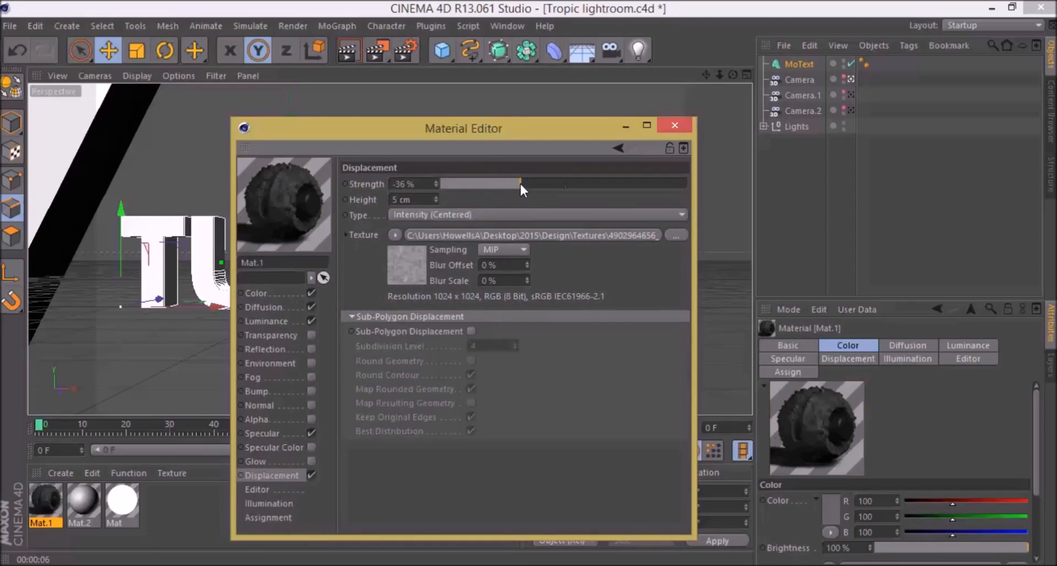
Step: Set the Displacement strength of Mat.1 to 32 %
{"action": "left_click_drag", "start_coordinate": [521, 185], "coordinate": [610, 187]}
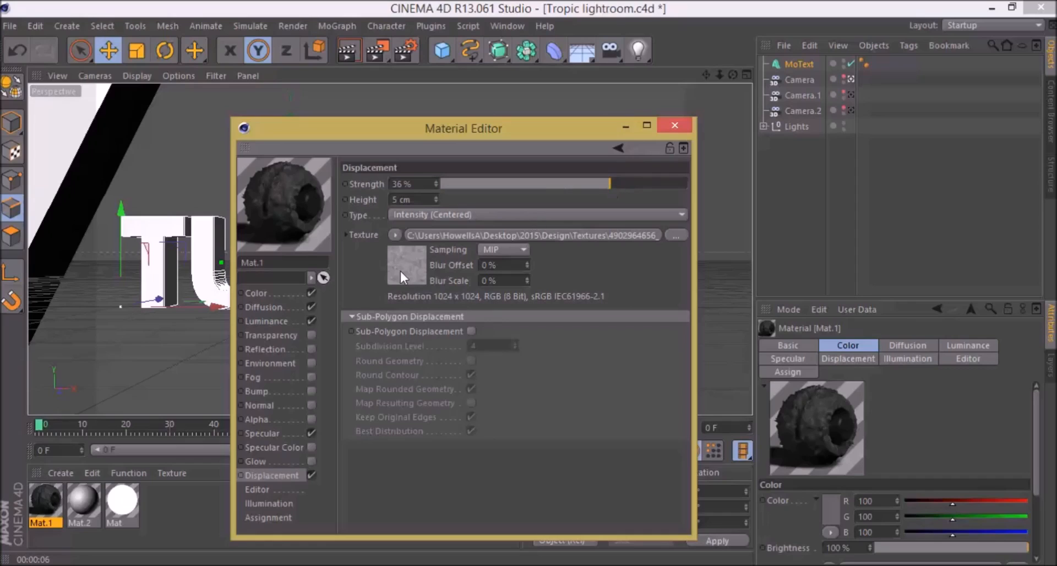
{"action": "left_click", "coordinate": [286, 320]}
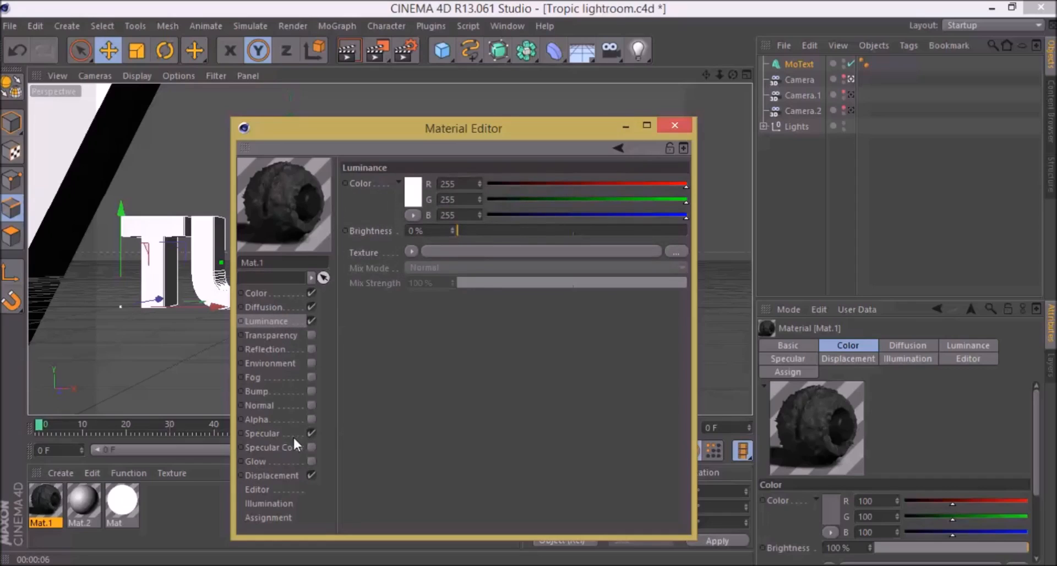
{"action": "left_click", "coordinate": [288, 473]}
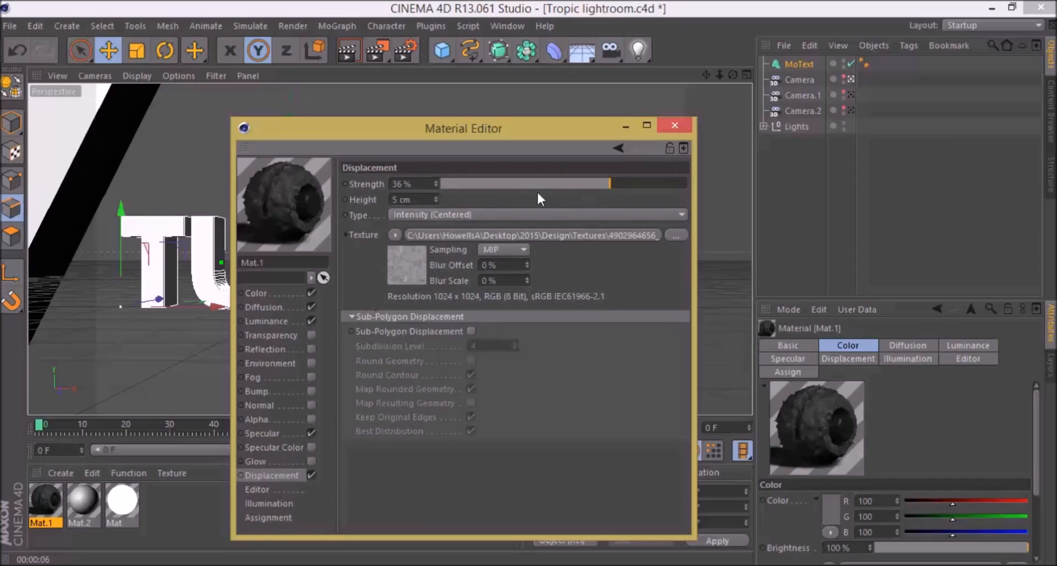
{"action": "mouse_move", "coordinate": [619, 188]}
{"action": "left_mouse_down"}
{"action": "mouse_move", "coordinate": [597, 187]}
{"action": "mouse_move", "coordinate": [614, 188]}
{"action": "left_mouse_up"}
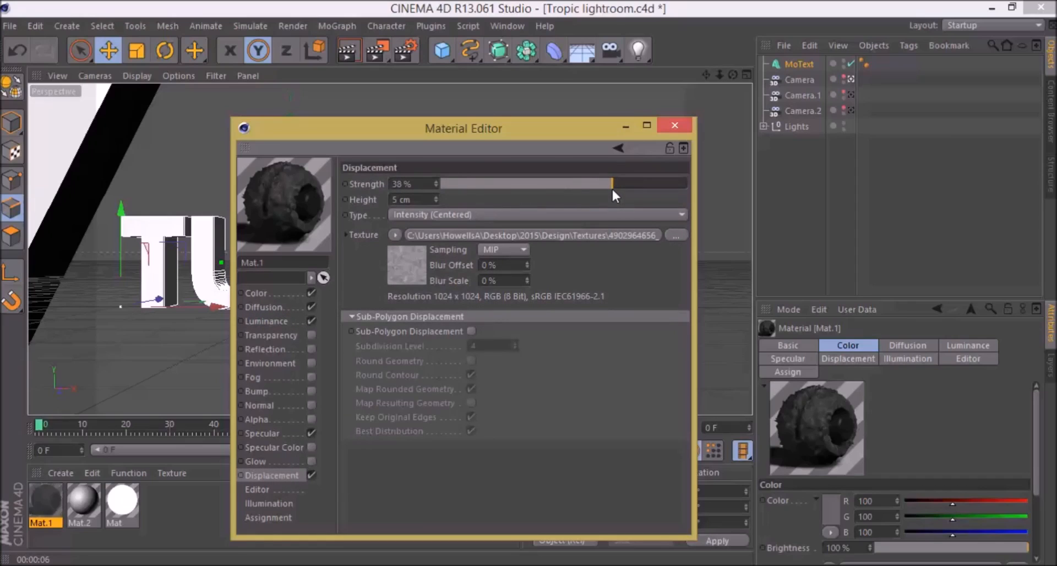
{"action": "left_click_drag", "start_coordinate": [605, 184], "coordinate": [604, 185]}
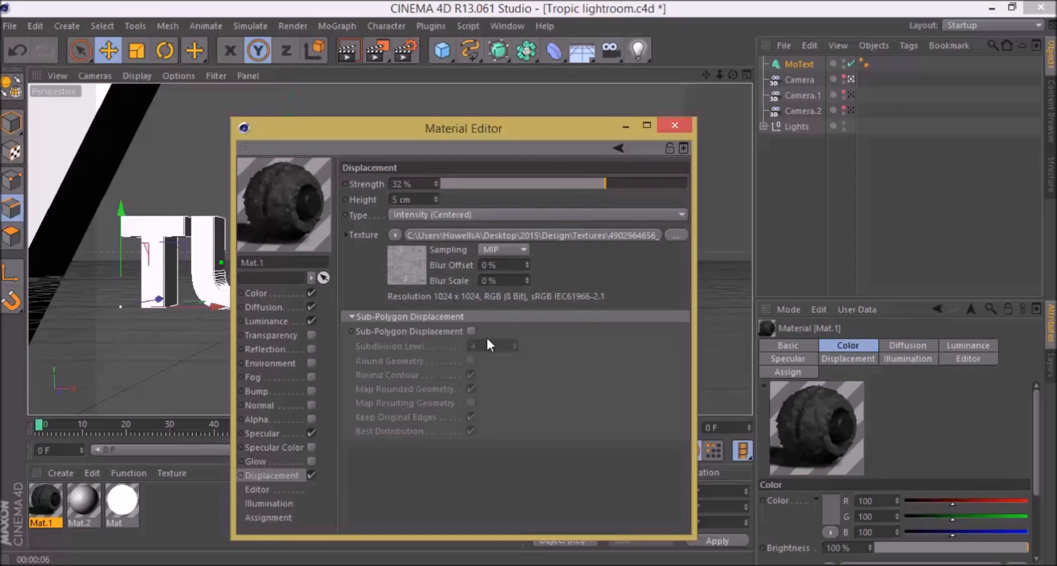
Step: Enable the Bump channel of Mat.1 and paste the copied image channel as its texture
{"action": "left_click", "coordinate": [312, 390]}
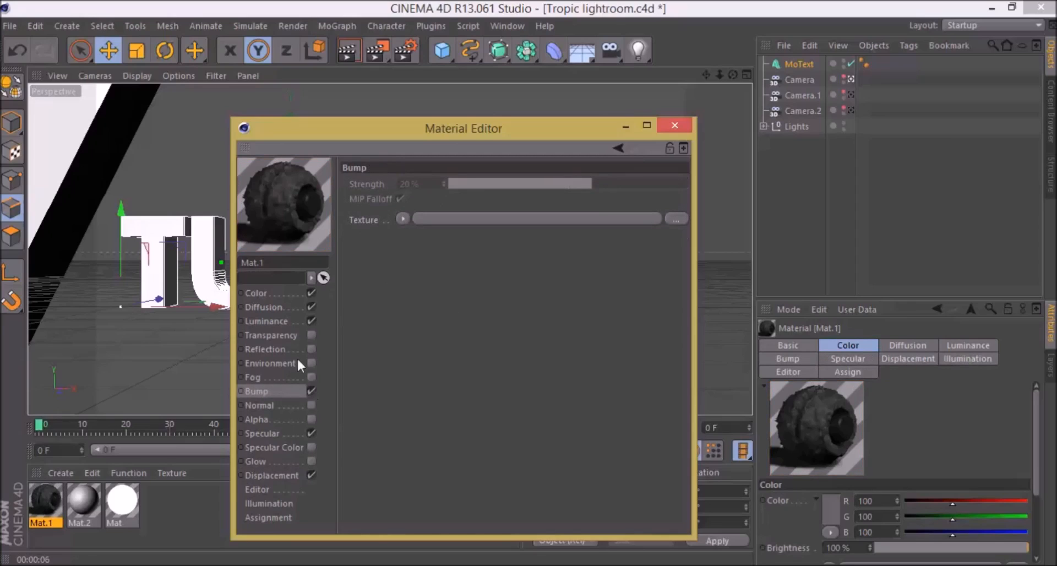
{"action": "left_click", "coordinate": [403, 219]}
{"action": "left_click", "coordinate": [385, 238]}
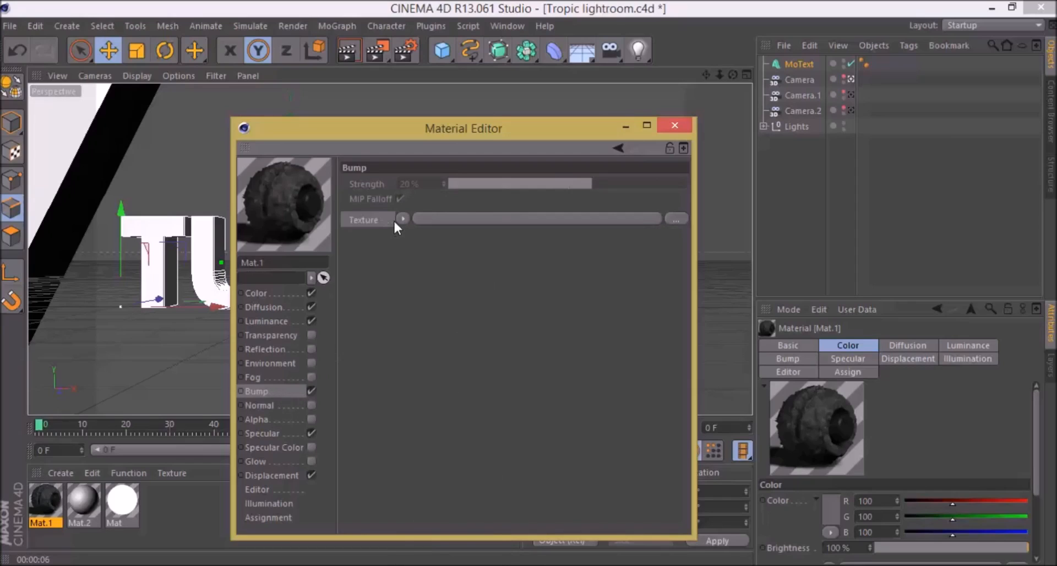
{"action": "left_click", "coordinate": [397, 219]}
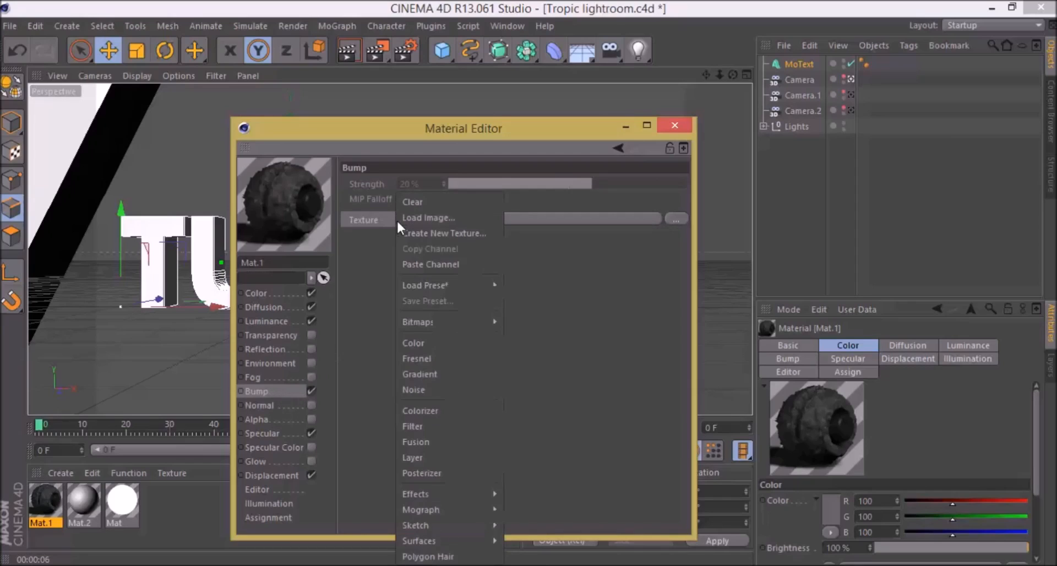
{"action": "left_click", "coordinate": [433, 265]}
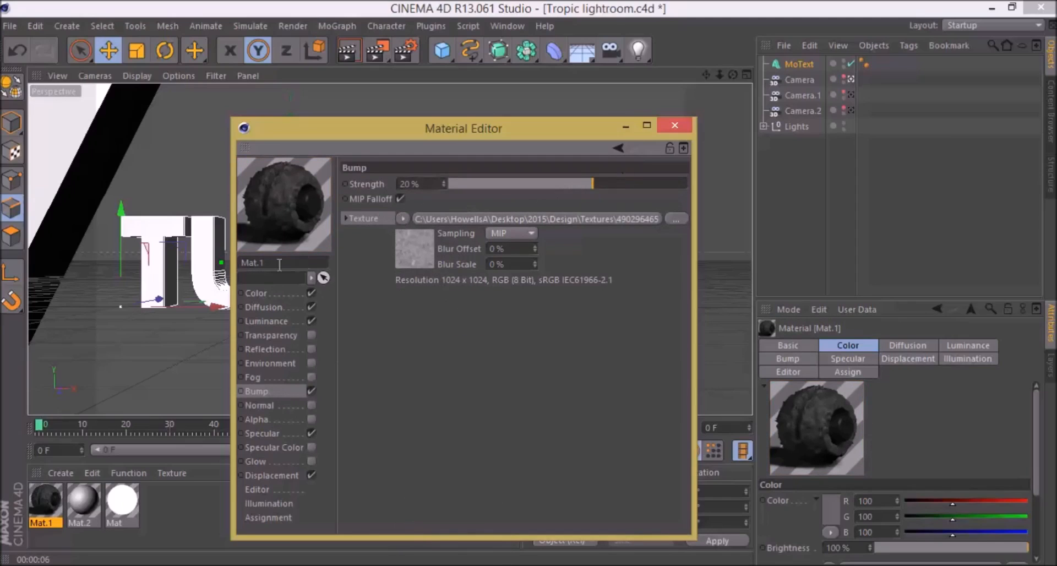
Step: Wrap the Color texture of Mat.1 in a Layer shader and open the shader's layer settings
{"action": "left_click", "coordinate": [293, 289]}
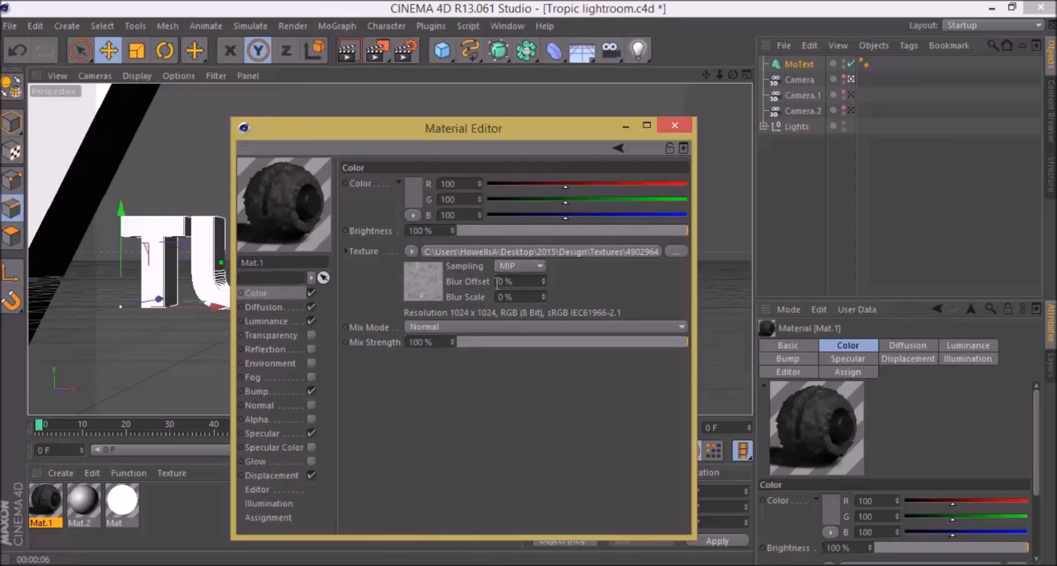
{"action": "left_click", "coordinate": [410, 252]}
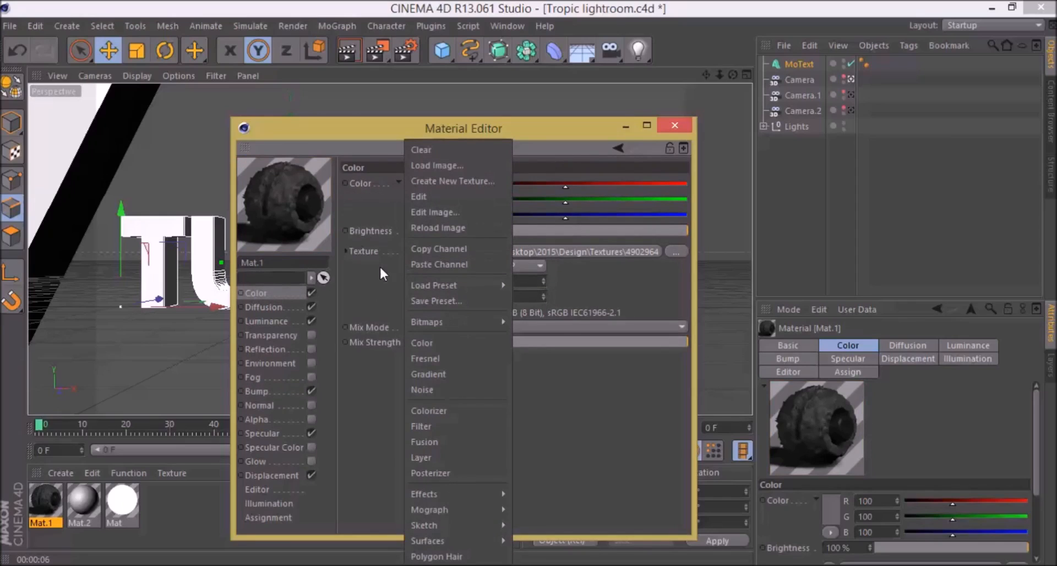
{"action": "left_click", "coordinate": [368, 282]}
{"action": "left_click", "coordinate": [410, 251]}
{"action": "left_click", "coordinate": [399, 266]}
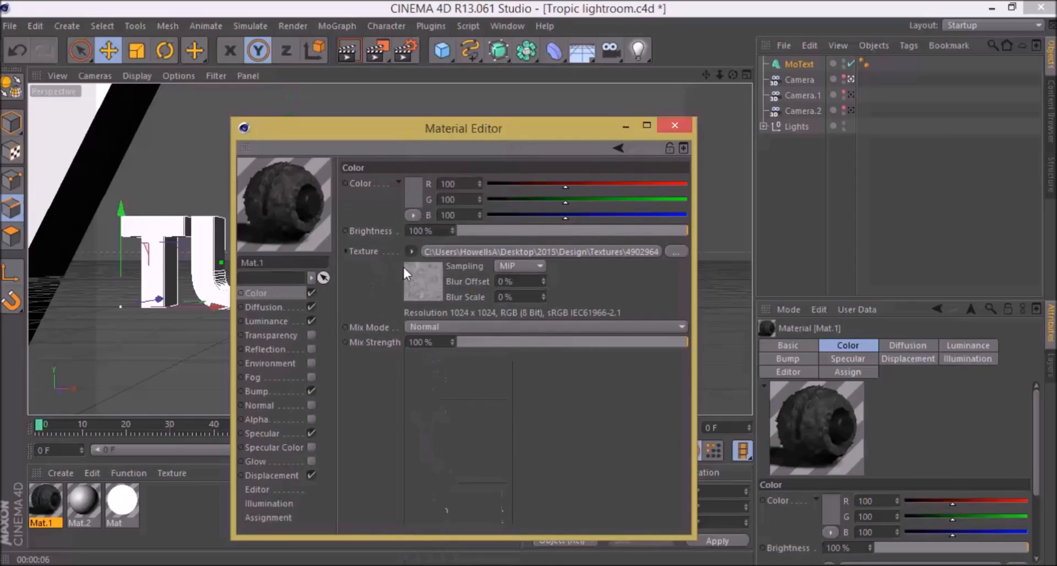
{"action": "left_click", "coordinate": [410, 252]}
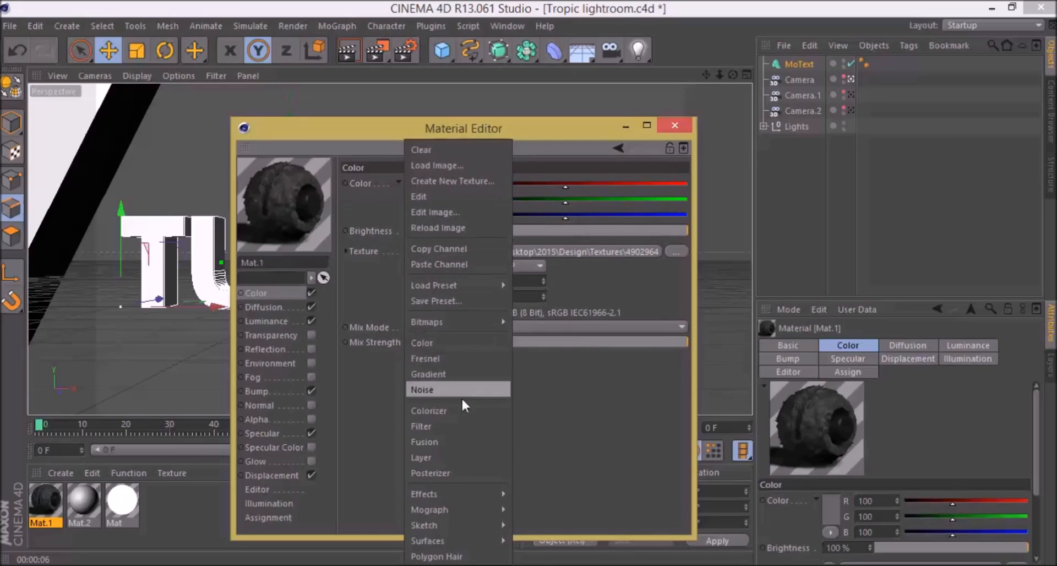
{"action": "left_click", "coordinate": [462, 457]}
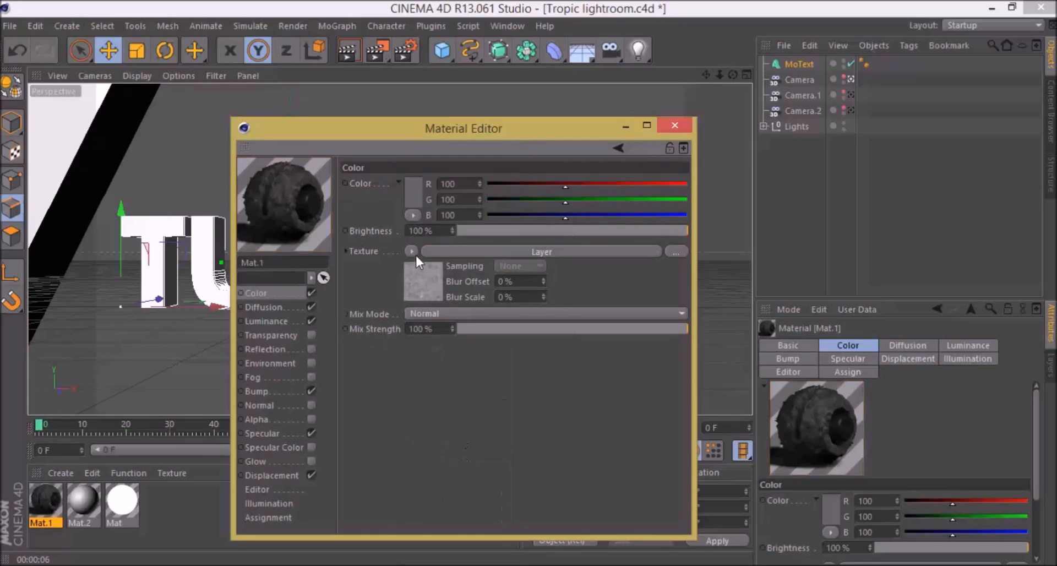
{"action": "left_click", "coordinate": [445, 253]}
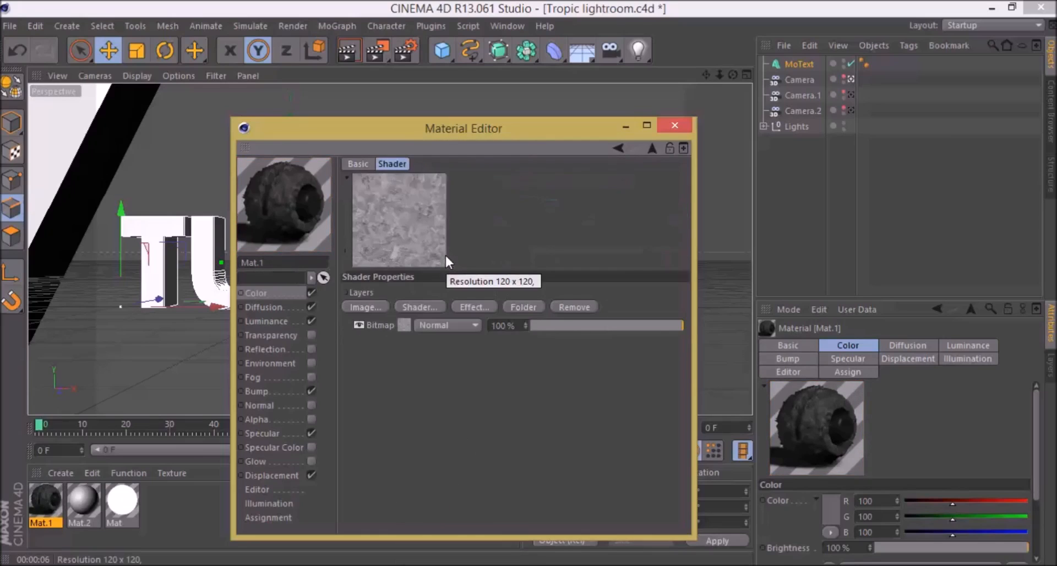
Step: Try the image 9c39da4000665eee115f8c2848b6600f as a layer at 71 % above the bitmap, and remove that layer
{"action": "left_click", "coordinate": [366, 307]}
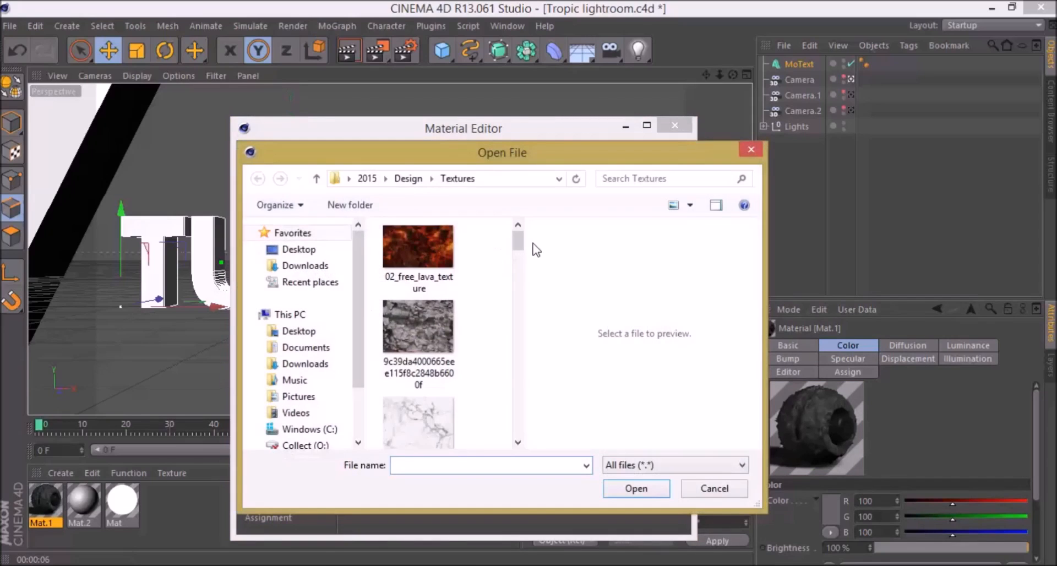
{"action": "double_click", "coordinate": [406, 308]}
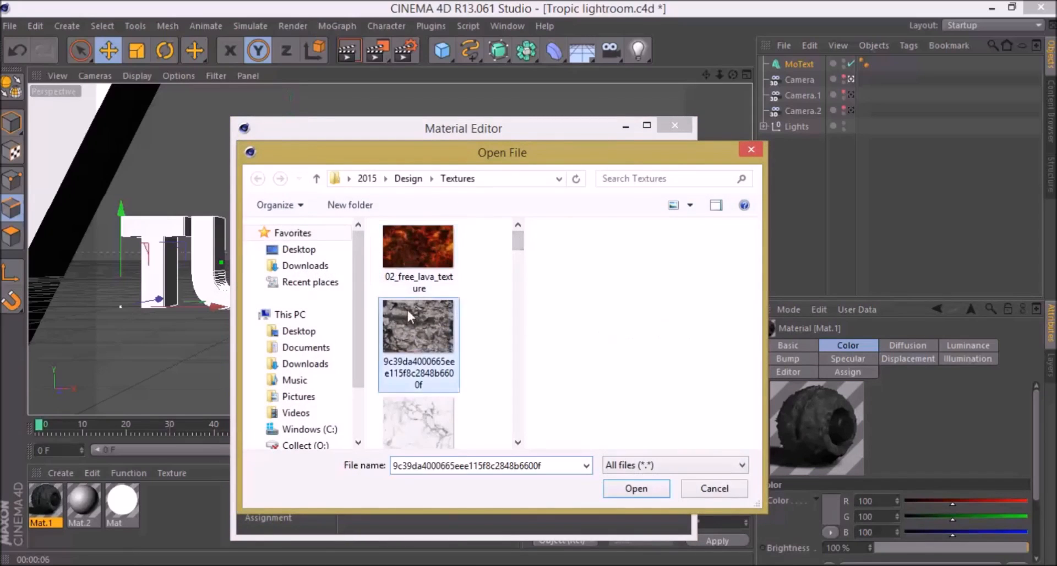
{"action": "left_click", "coordinate": [619, 342]}
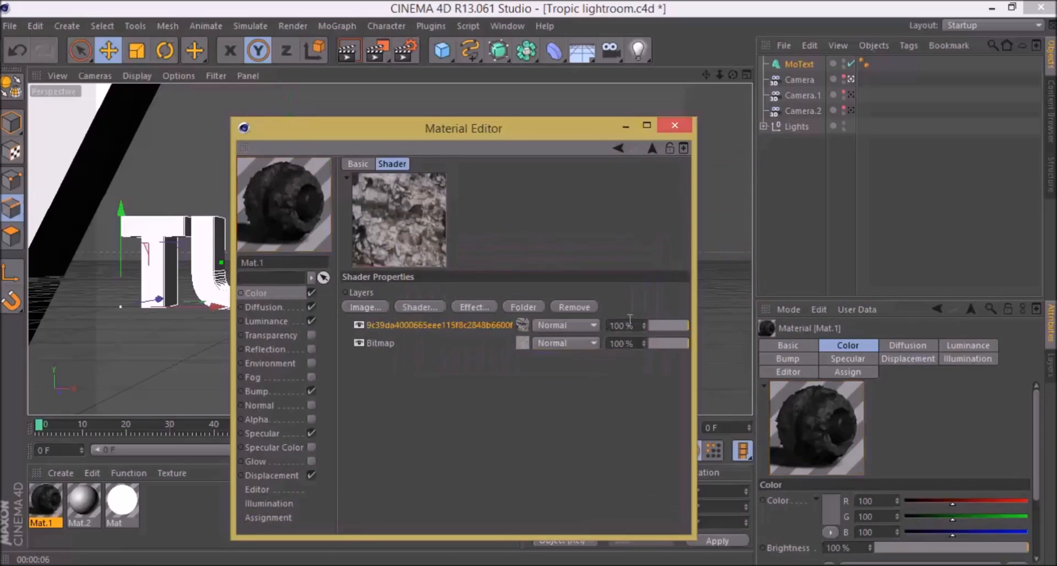
{"action": "left_click", "coordinate": [678, 325]}
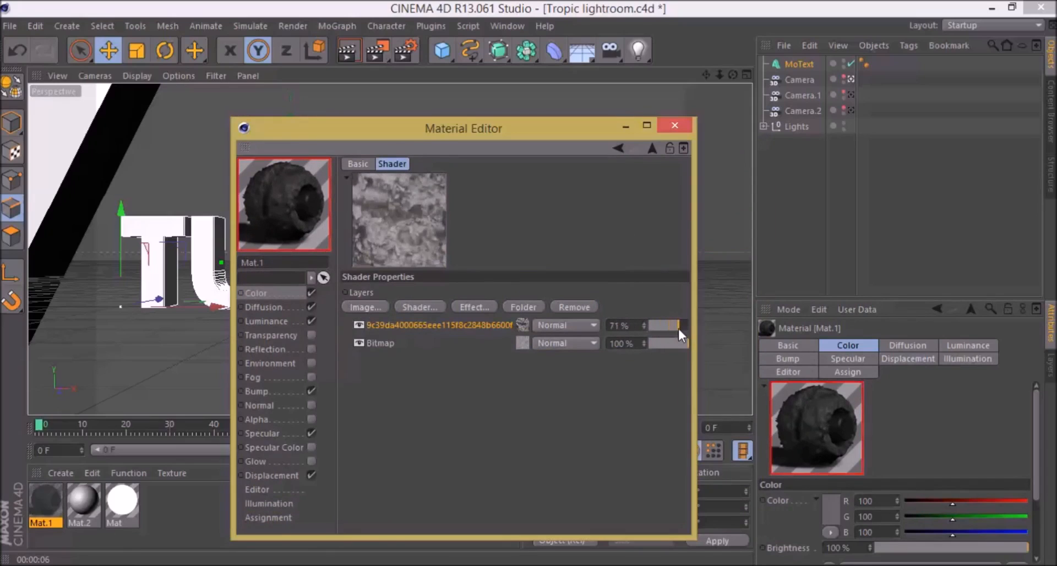
{"action": "right_click", "coordinate": [385, 324]}
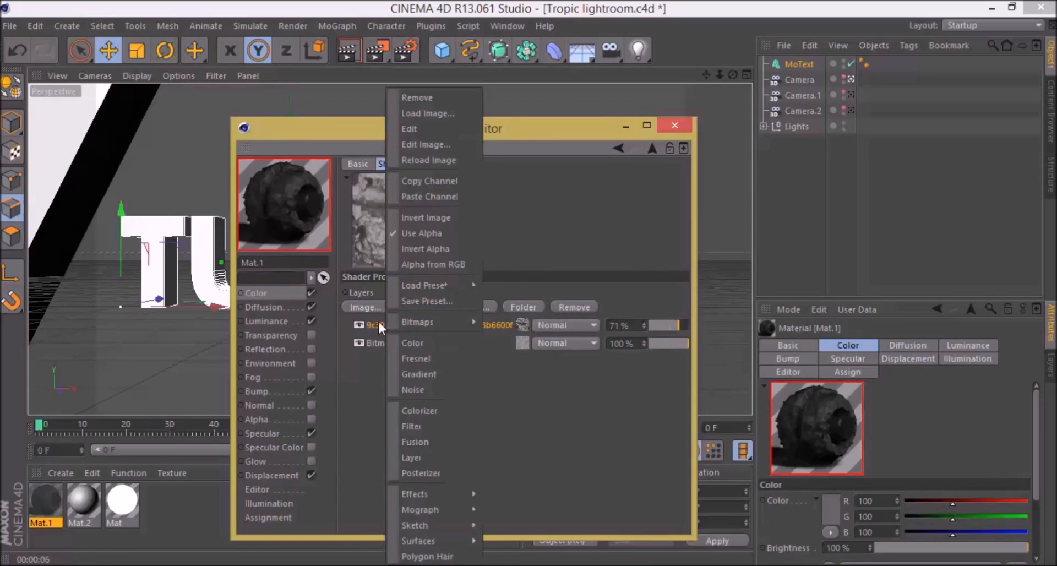
{"action": "left_click", "coordinate": [378, 322]}
{"action": "key", "text": "Delete"}
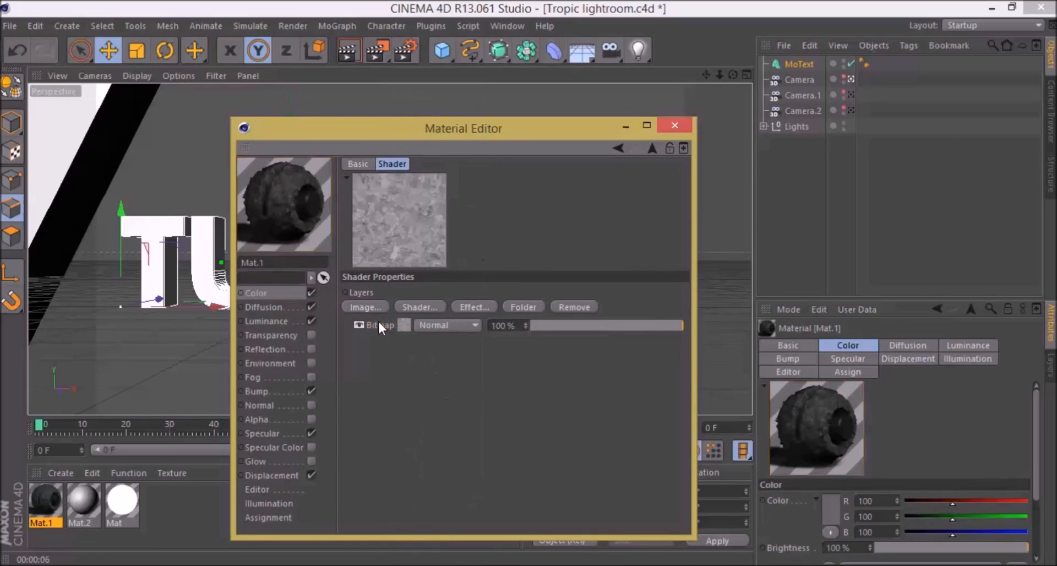
Step: Set the Diffusion brightness of Mat.1 to 22 % and close the Material Editor
{"action": "left_click", "coordinate": [293, 307]}
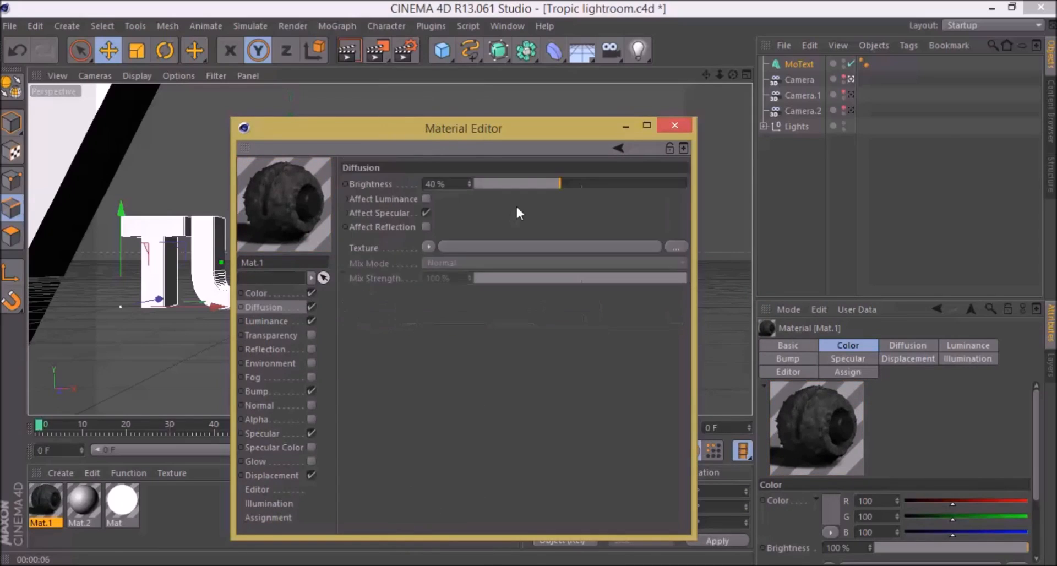
{"action": "left_click_drag", "start_coordinate": [527, 191], "coordinate": [522, 192]}
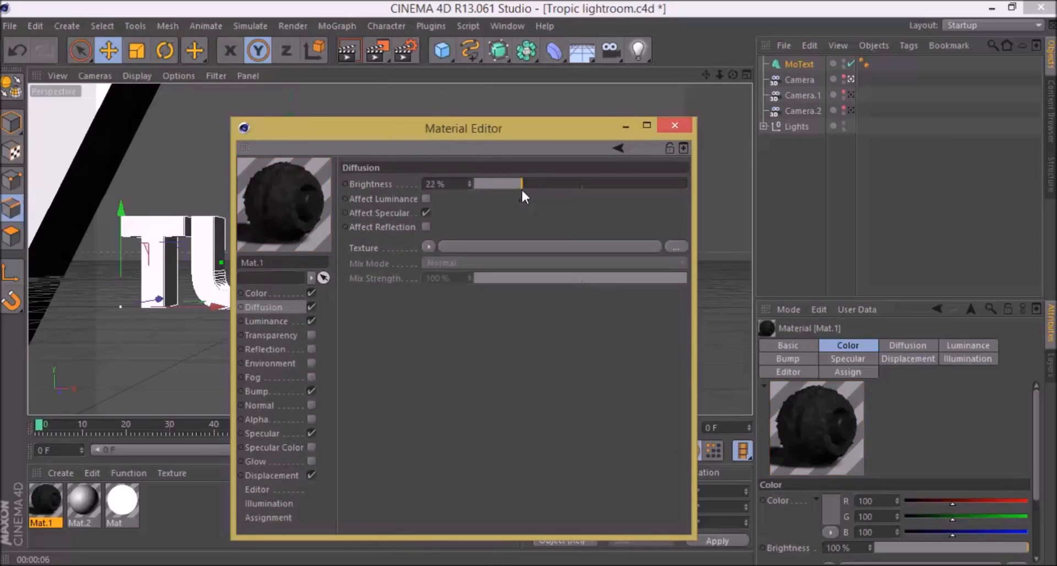
{"action": "left_click", "coordinate": [674, 126]}
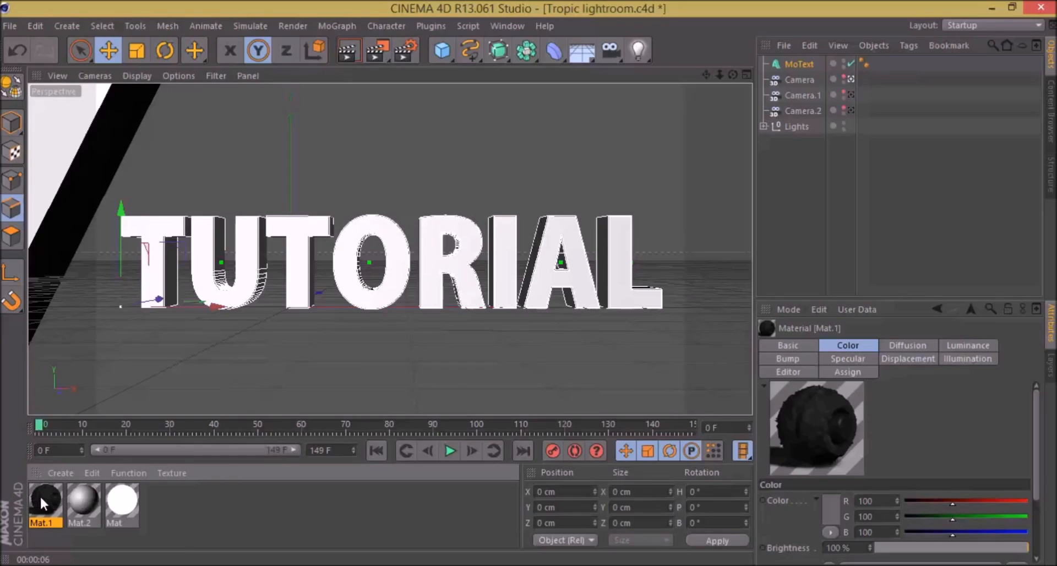
Step: Apply Mat.1 to the TUTORIAL MoText and set its texture projection to Cubic
{"action": "left_click_drag", "start_coordinate": [48, 499], "coordinate": [157, 240]}
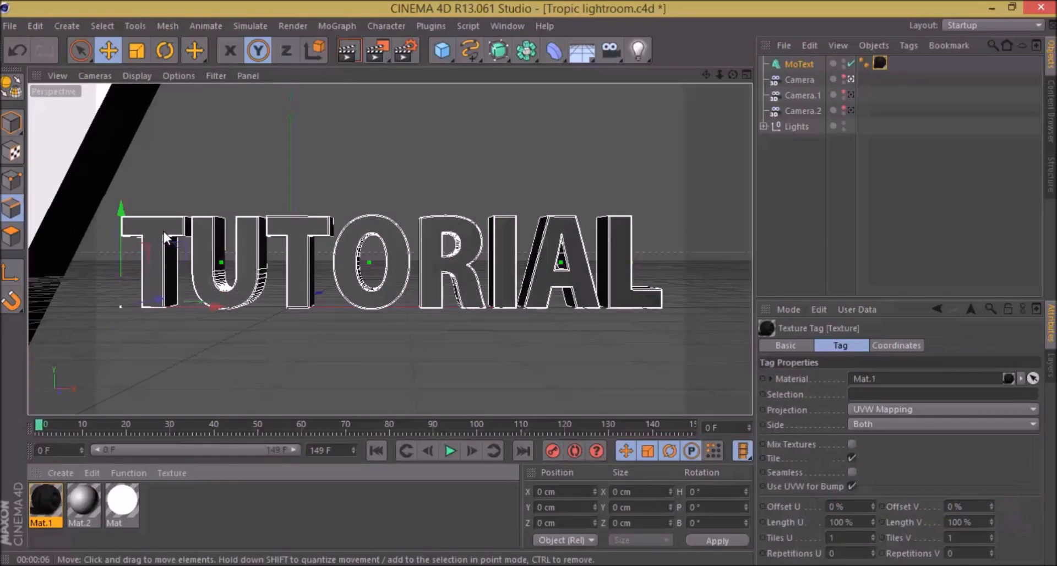
{"action": "left_click", "coordinate": [914, 408]}
{"action": "left_click", "coordinate": [914, 407]}
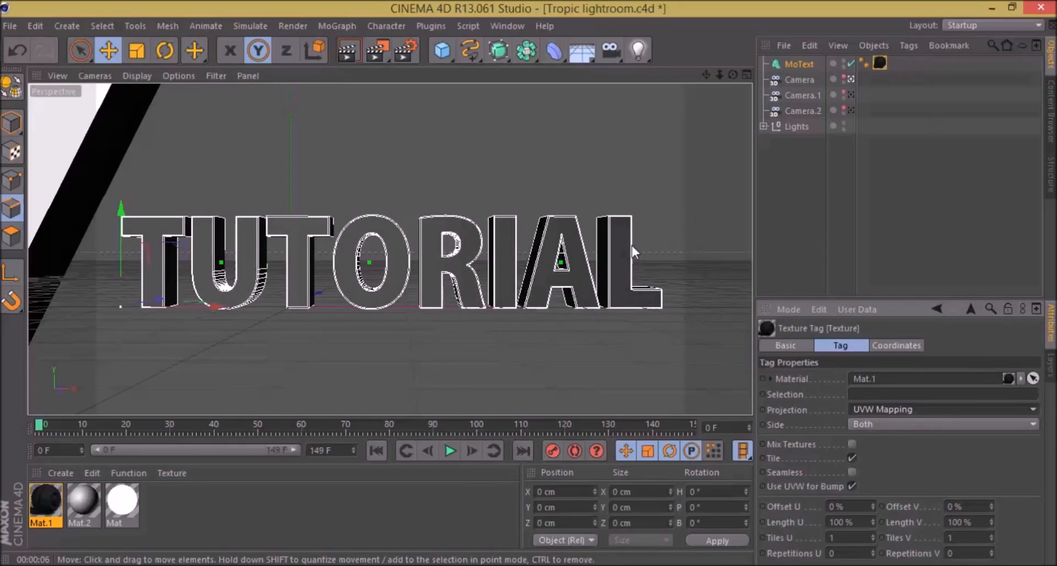
{"action": "mouse_move", "coordinate": [732, 74]}
{"action": "left_mouse_down"}
{"action": "mouse_move", "coordinate": [683, 77]}
{"action": "mouse_move", "coordinate": [663, 105]}
{"action": "mouse_move", "coordinate": [695, 104]}
{"action": "mouse_move", "coordinate": [760, 70]}
{"action": "mouse_move", "coordinate": [716, 73]}
{"action": "mouse_move", "coordinate": [726, 74]}
{"action": "left_mouse_up"}
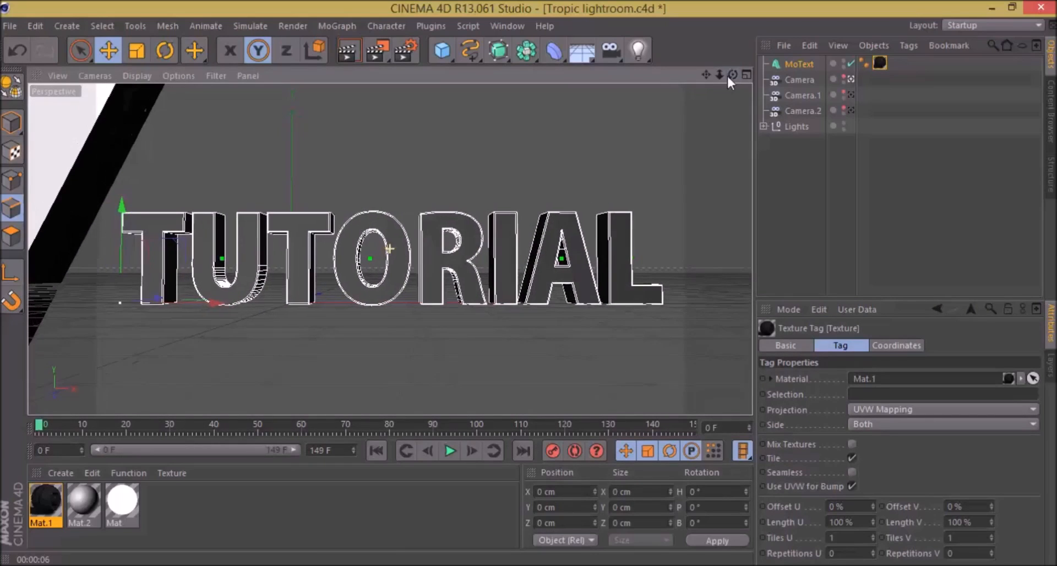
{"action": "left_click", "coordinate": [875, 408]}
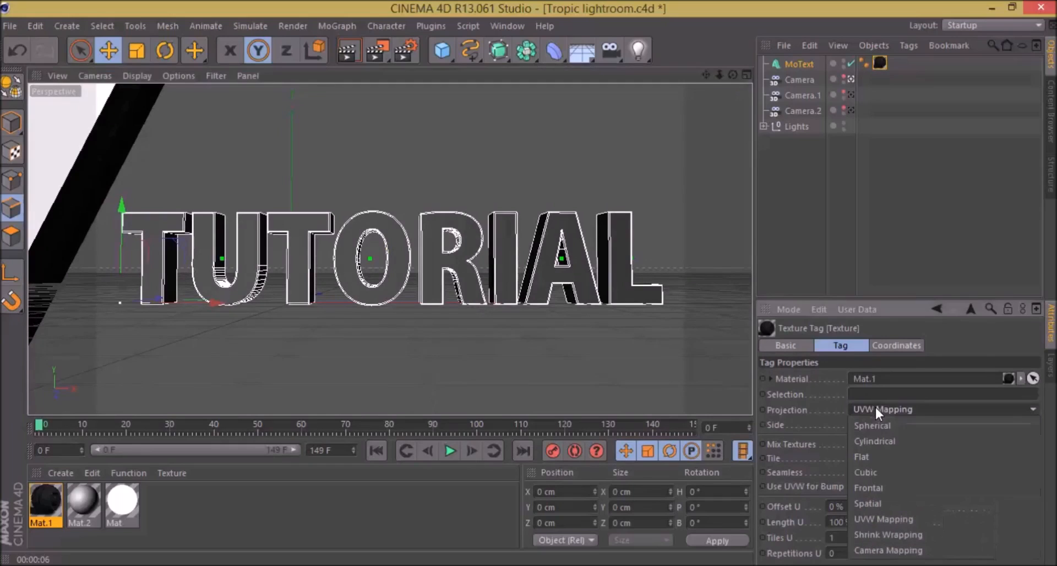
{"action": "left_click", "coordinate": [888, 473]}
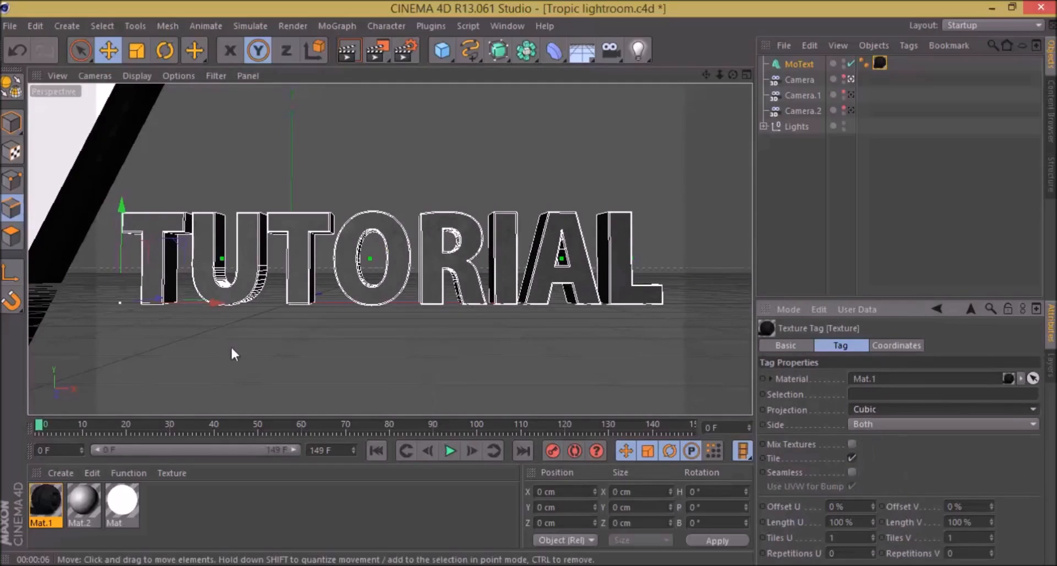
Step: Enable Seamless tiling on the MoText's texture tag and render a preview of the view
{"action": "left_click_drag", "start_coordinate": [732, 76], "coordinate": [731, 82]}
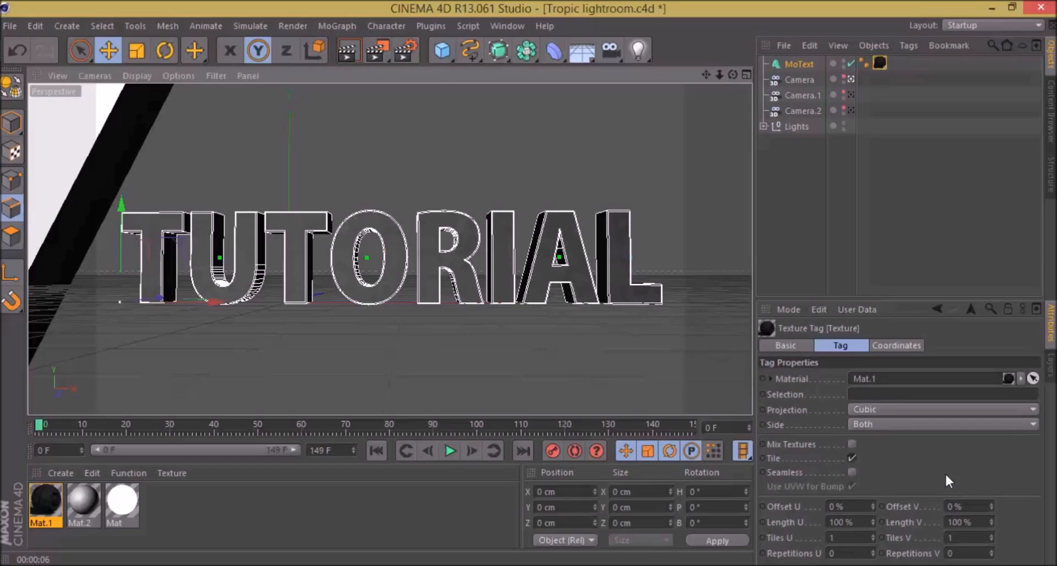
{"action": "left_click", "coordinate": [852, 472]}
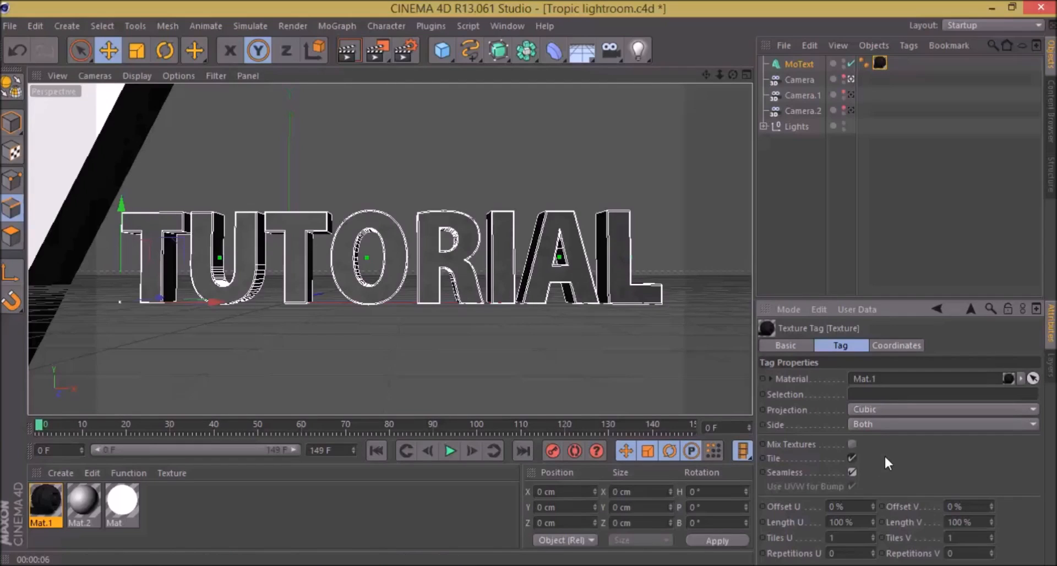
{"action": "key", "text": "ctrl+r"}
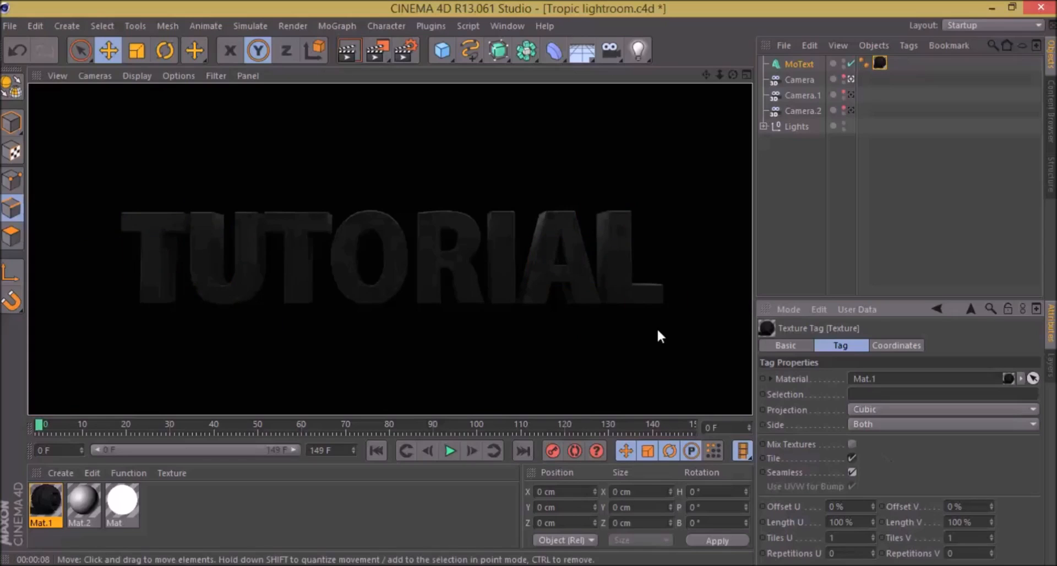
{"action": "left_click", "coordinate": [804, 63]}
{"action": "left_click_drag", "start_coordinate": [521, 51], "coordinate": [691, 76]}
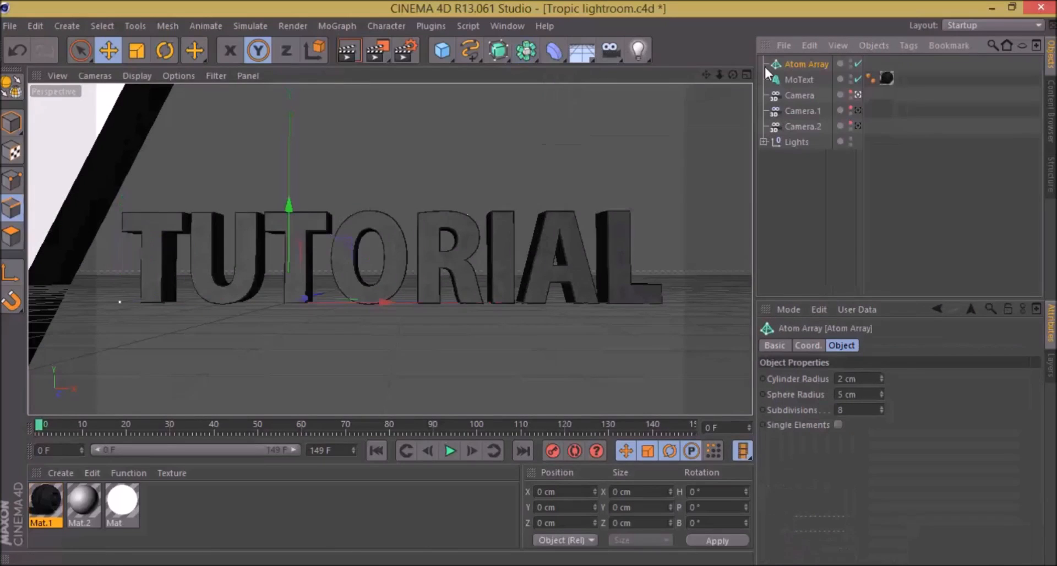
{"action": "key", "text": "ctrl+z"}
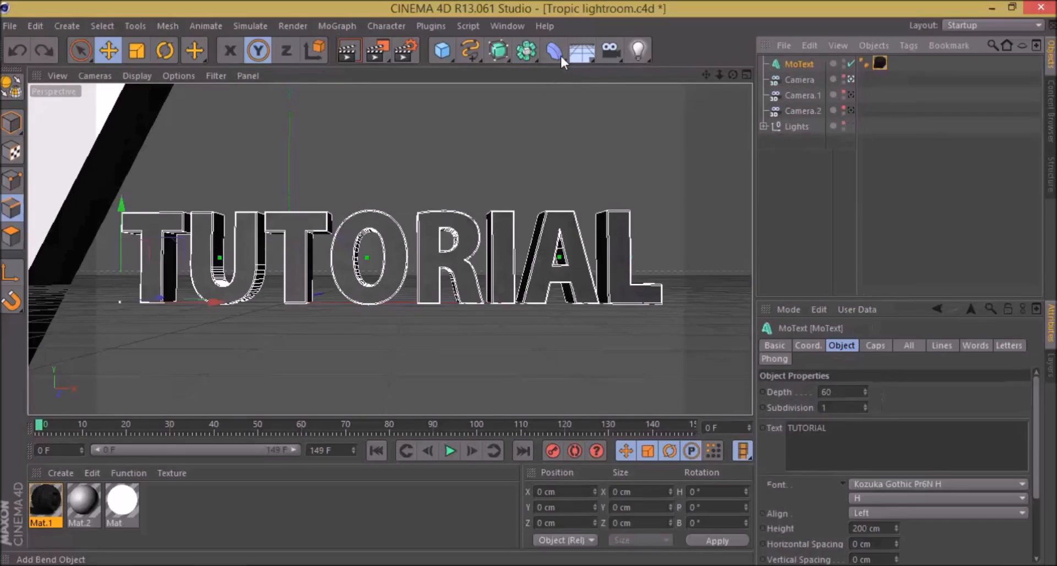
Step: Add an Atom Array object to the scene
{"action": "left_click", "coordinate": [531, 54]}
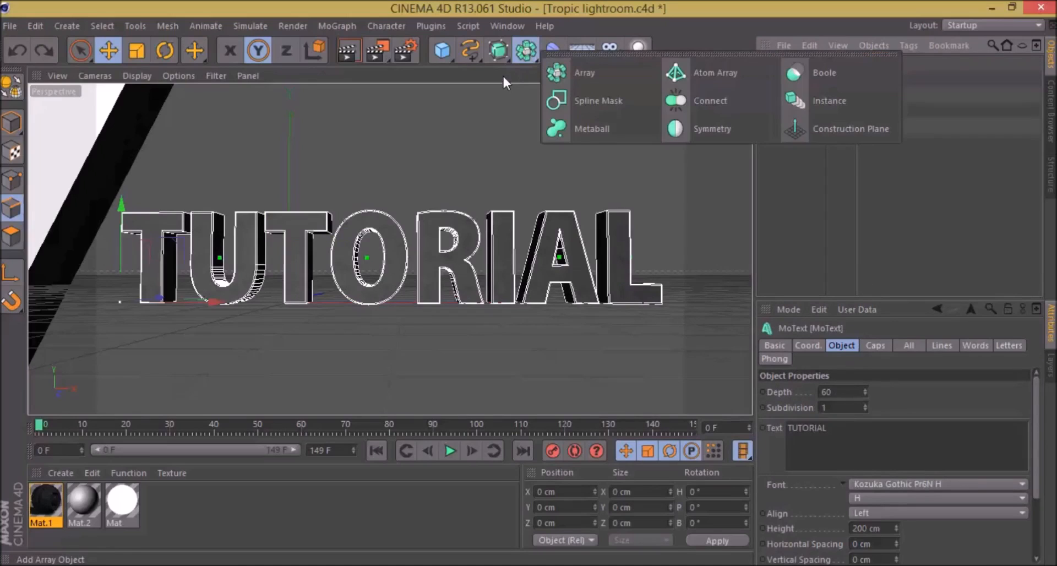
{"action": "left_click", "coordinate": [528, 84]}
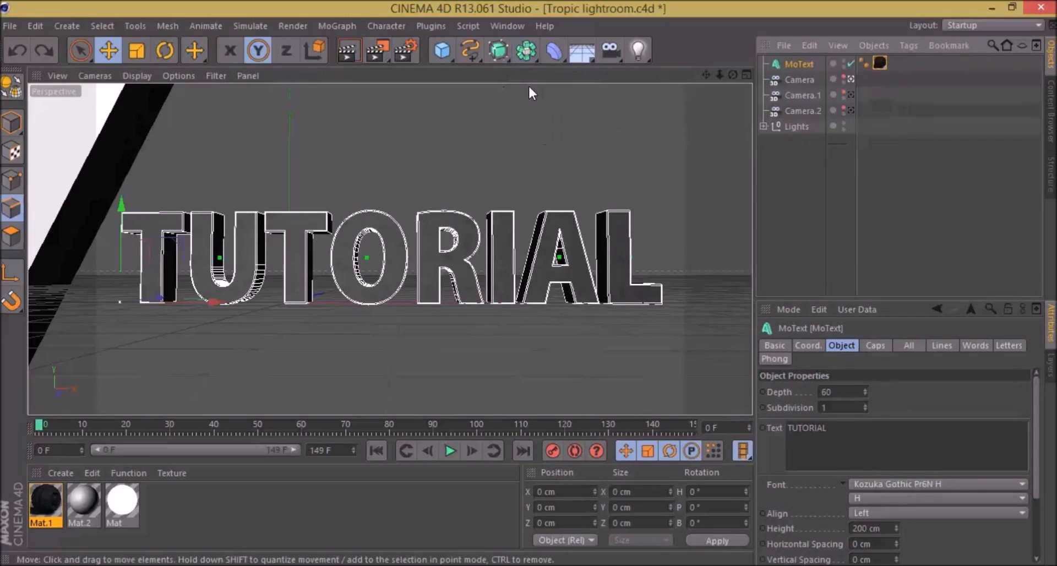
{"action": "left_click", "coordinate": [525, 53]}
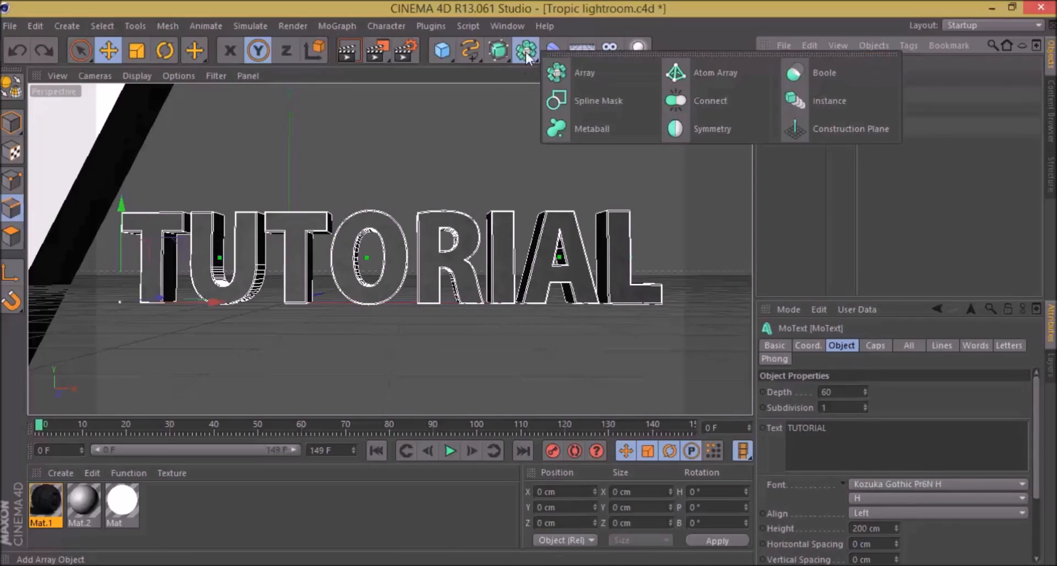
{"action": "left_click", "coordinate": [728, 71]}
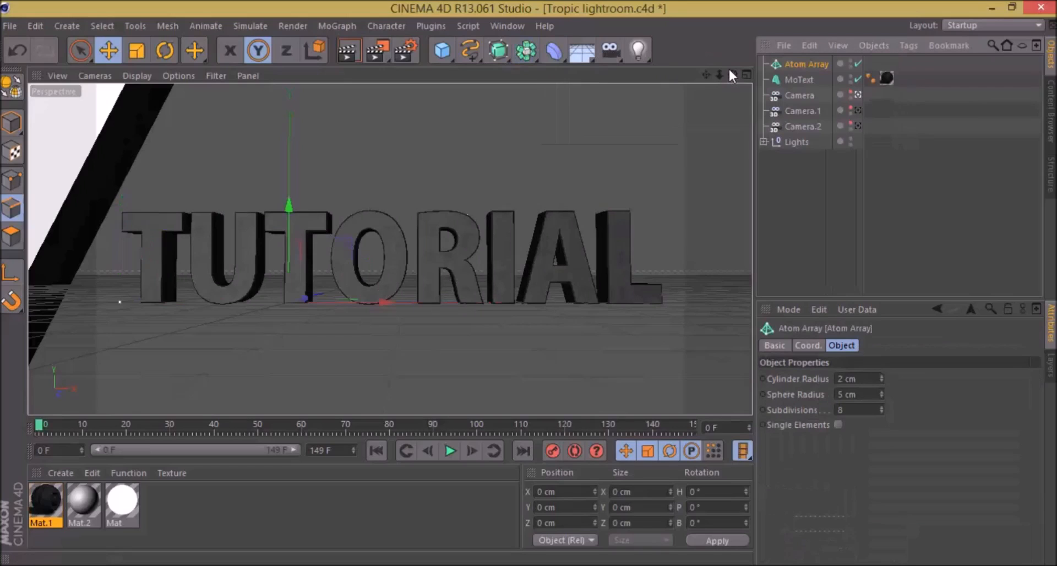
Step: Duplicate the TUTORIAL MoText and nest the copy inside the Atom Array
{"action": "left_click", "coordinate": [796, 80]}
{"action": "left_click_drag", "start_coordinate": [796, 76], "coordinate": [797, 78]}
{"action": "left_click", "coordinate": [798, 80]}
{"action": "key", "text": "ctrl+v"}
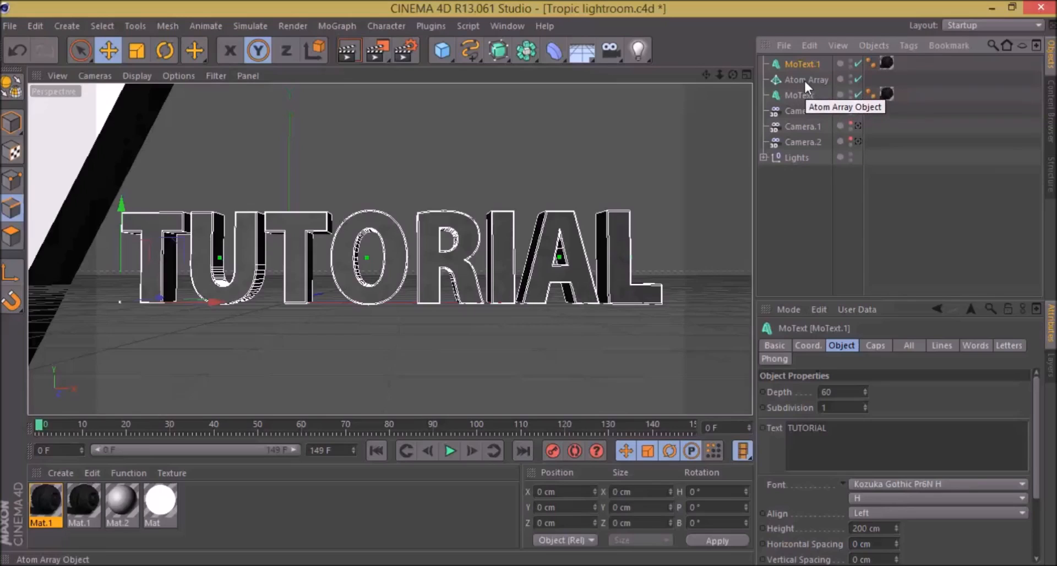
{"action": "left_click_drag", "start_coordinate": [791, 63], "coordinate": [801, 80]}
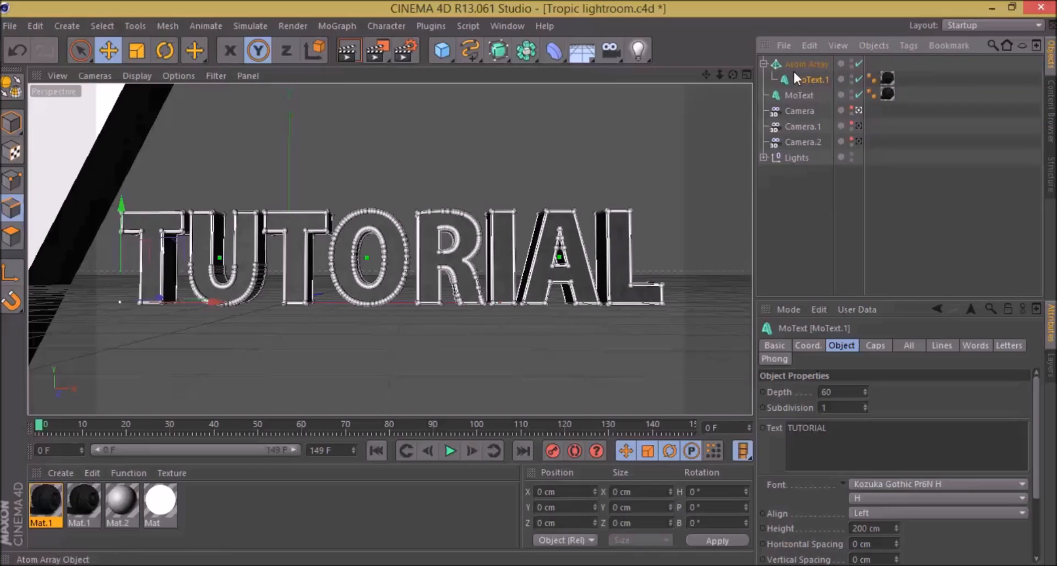
Step: Set the Atom Array's sphere radius to 2 cm
{"action": "left_click", "coordinate": [794, 63]}
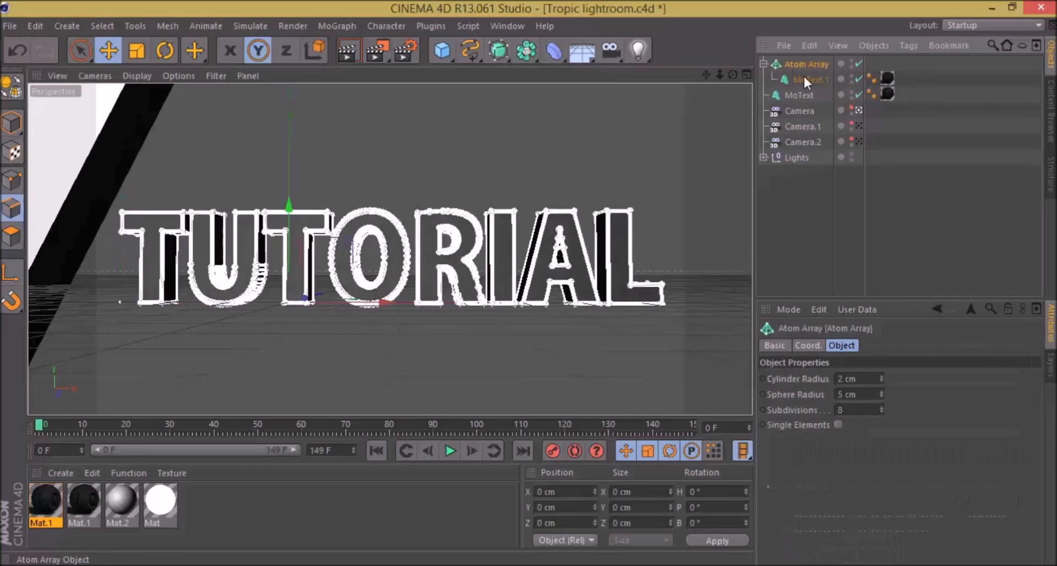
{"action": "left_click", "coordinate": [807, 78]}
{"action": "left_click", "coordinate": [794, 64]}
{"action": "double_click", "coordinate": [837, 394]}
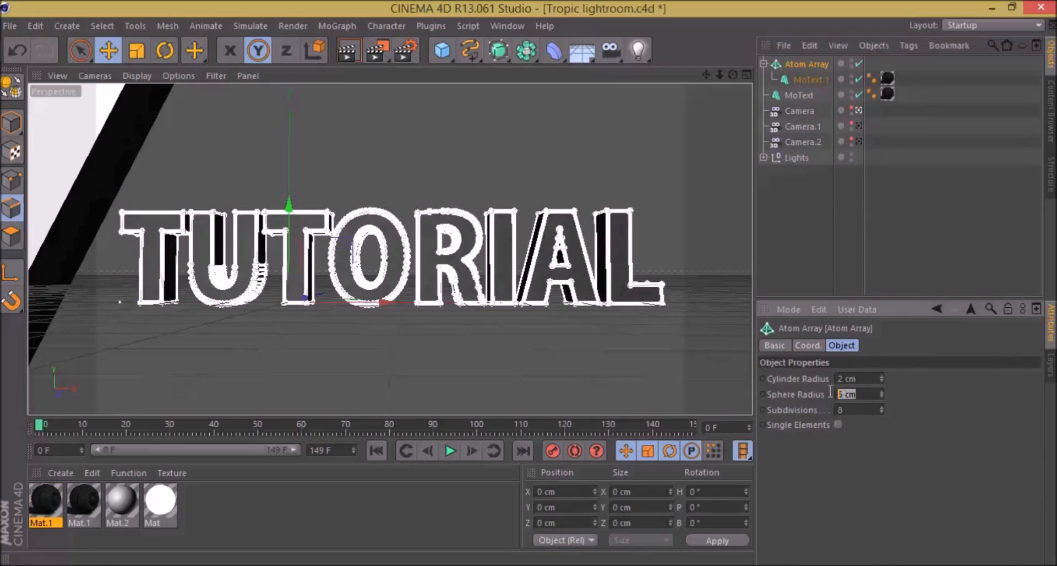
{"action": "type", "text": "2"}
{"action": "key", "text": "Return"}
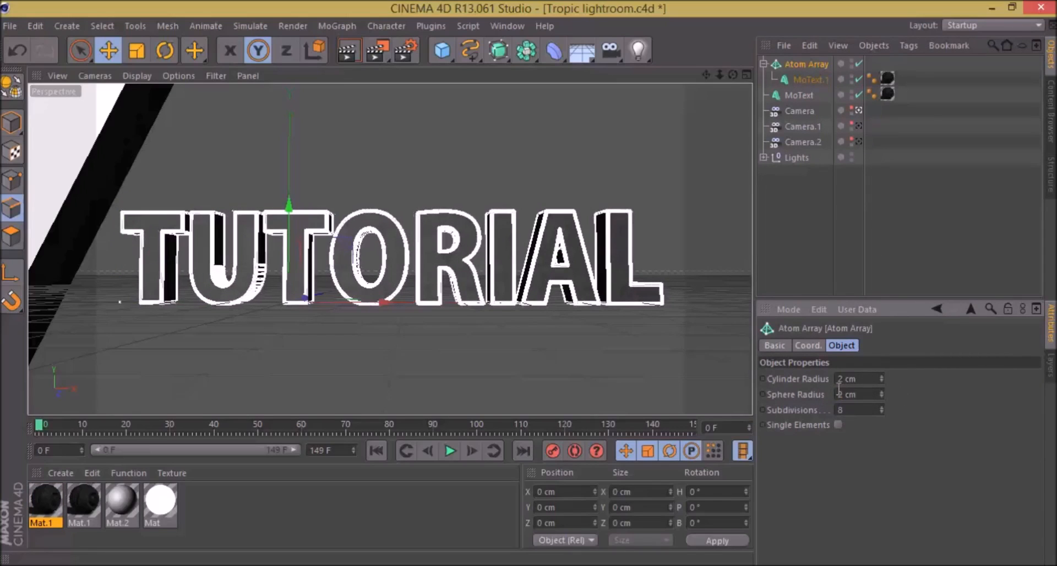
Step: Set the Atom Array's cylinder radius and sphere radius to 1 cm
{"action": "left_click_drag", "start_coordinate": [868, 394], "coordinate": [735, 411]}
{"action": "type", "text": "1"}
{"action": "key", "text": "Return"}
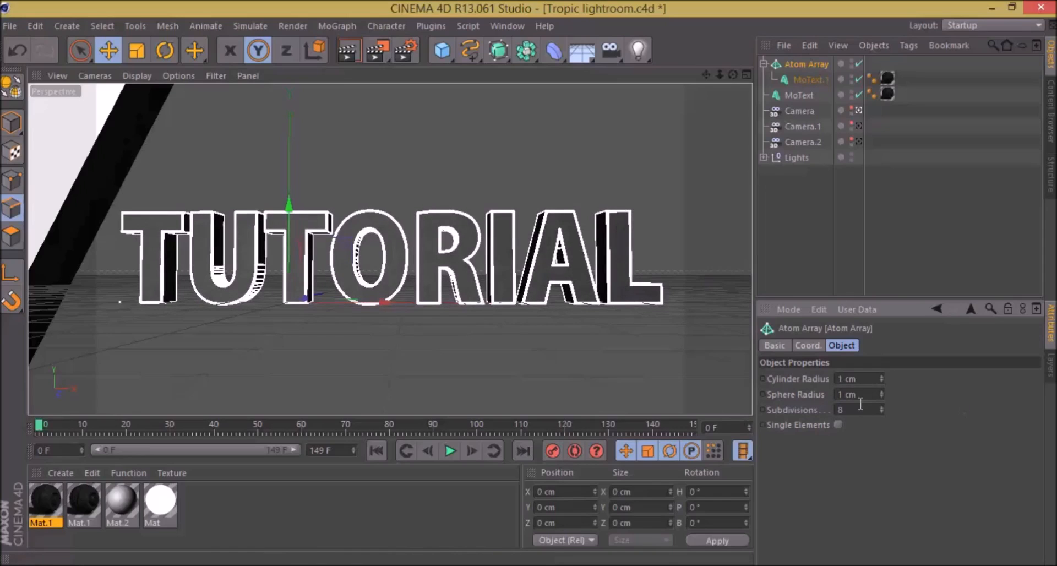
Step: Set the Atom Array's sphere and cylinder radii to 2 cm and render a preview of the view
{"action": "left_click_drag", "start_coordinate": [854, 394], "coordinate": [812, 392]}
{"action": "type", "text": "2"}
{"action": "key", "text": "Return"}
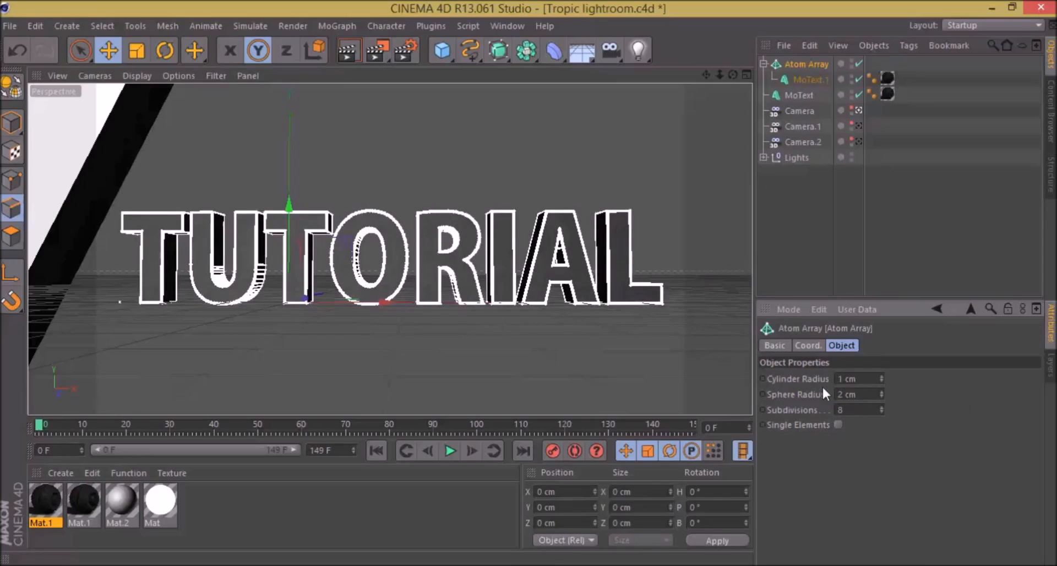
{"action": "left_click", "coordinate": [840, 380]}
{"action": "type", "text": "2"}
{"action": "key", "text": "Return"}
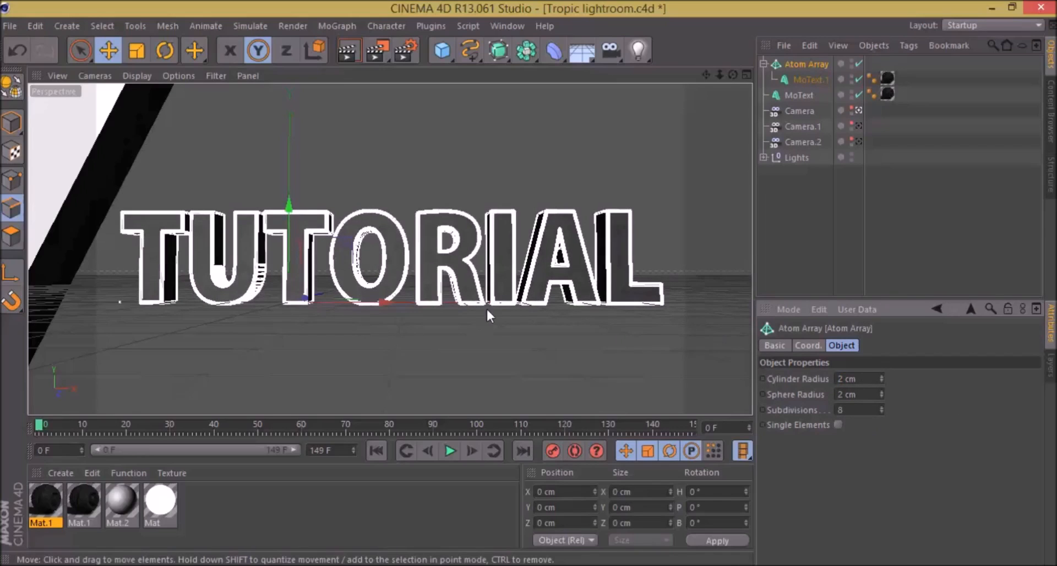
{"action": "key", "text": "ctrl+r"}
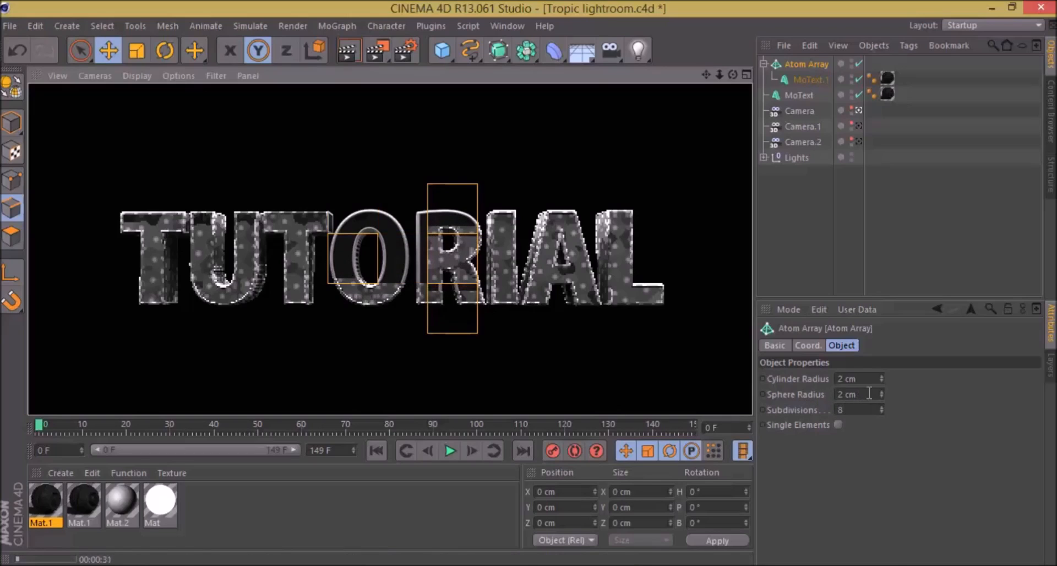
Step: Reduce both Atom Array radii, cylinder and sphere, to 1 cm
{"action": "left_click_drag", "start_coordinate": [864, 396], "coordinate": [748, 400]}
{"action": "type", "text": "1"}
{"action": "key", "text": "Return"}
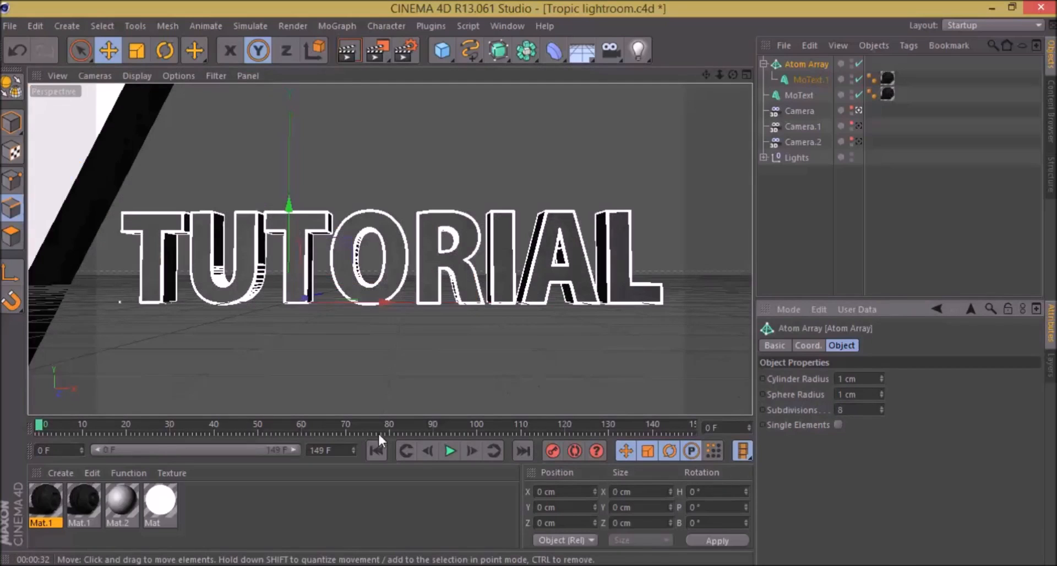
Step: Apply the second Mat.1 to the Atom Array with Cubic projection and Seamless tiling, and render a preview
{"action": "left_click", "coordinate": [85, 501]}
{"action": "left_click_drag", "start_coordinate": [74, 503], "coordinate": [816, 65]}
{"action": "left_click", "coordinate": [916, 407]}
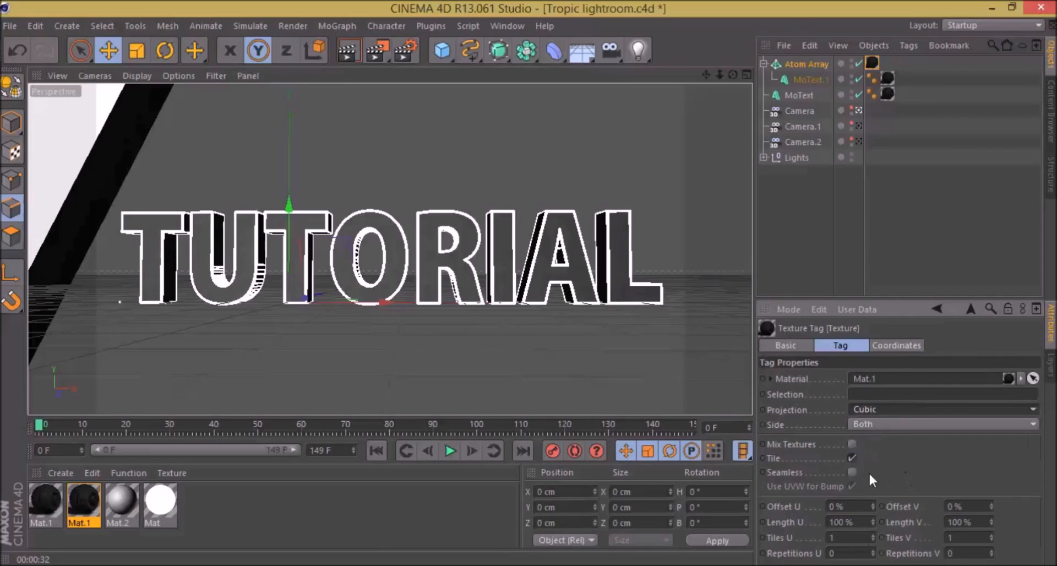
{"action": "left_click", "coordinate": [851, 471]}
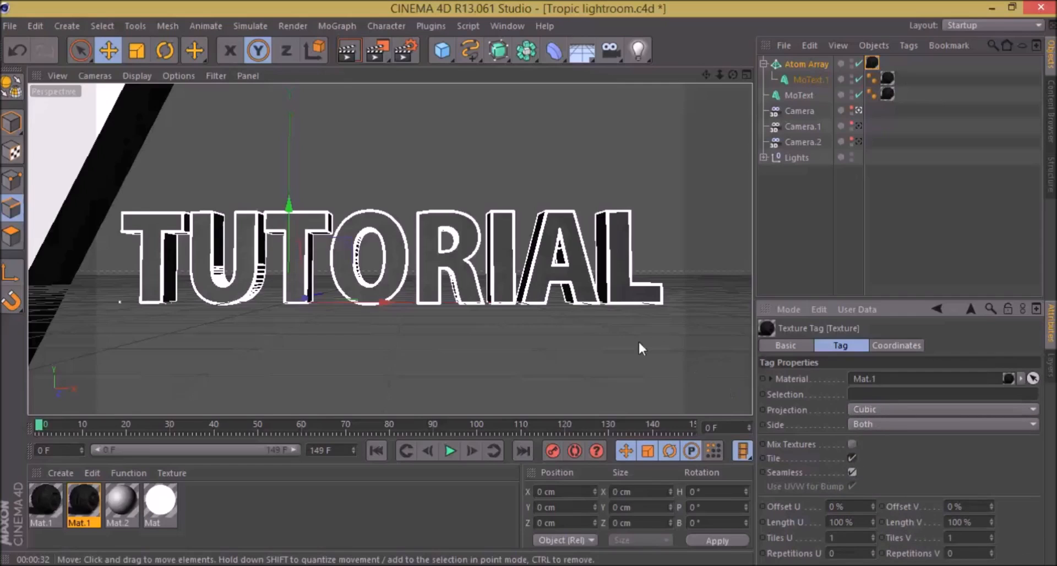
{"action": "key", "text": "ctrl+r"}
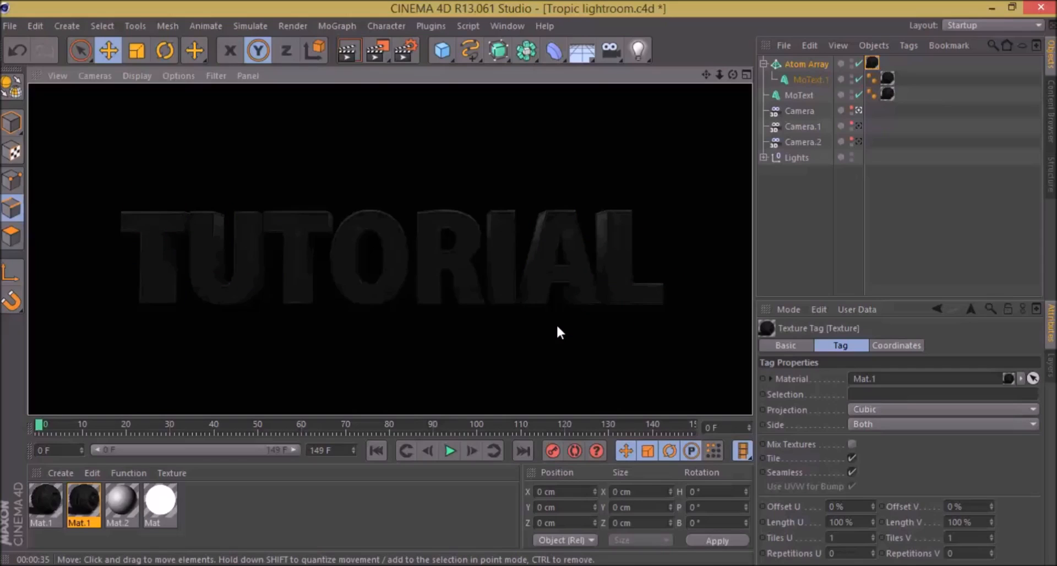
Step: Add a MoGraph Random effector to the original TUTORIAL MoText
{"action": "mouse_move", "coordinate": [706, 77]}
{"action": "left_mouse_down"}
{"action": "mouse_move", "coordinate": [718, 64]}
{"action": "mouse_move", "coordinate": [692, 64]}
{"action": "mouse_move", "coordinate": [705, 85]}
{"action": "mouse_move", "coordinate": [697, 102]}
{"action": "mouse_move", "coordinate": [706, 55]}
{"action": "mouse_move", "coordinate": [700, 76]}
{"action": "left_mouse_up"}
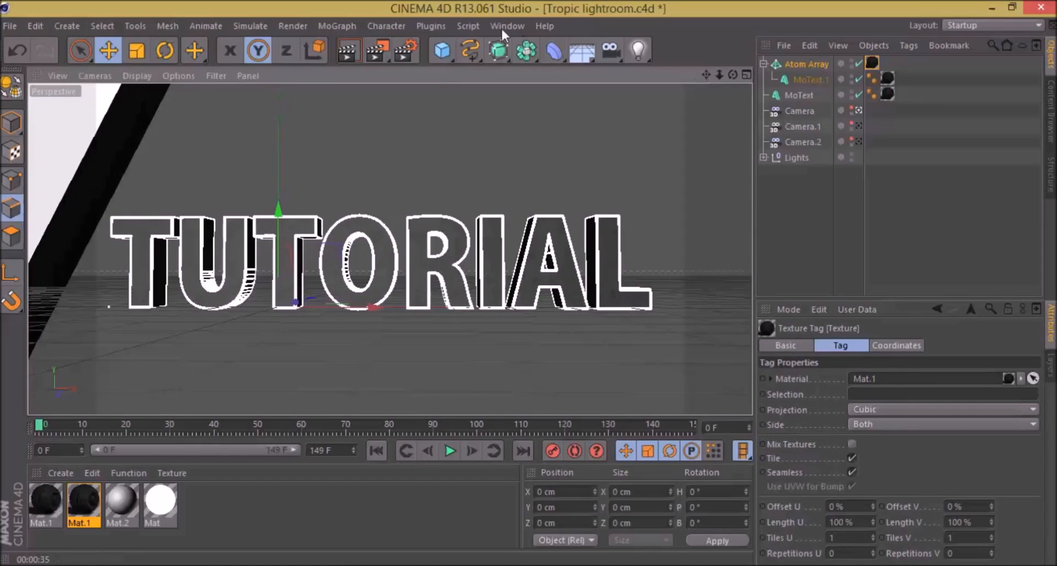
{"action": "left_click", "coordinate": [423, 27]}
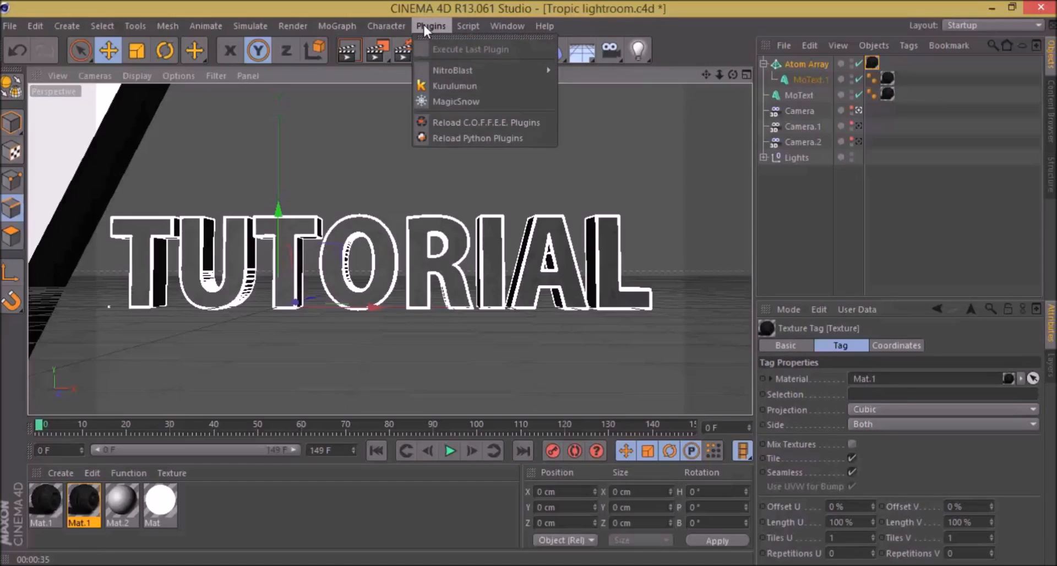
{"action": "mouse_move", "coordinate": [351, 28]}
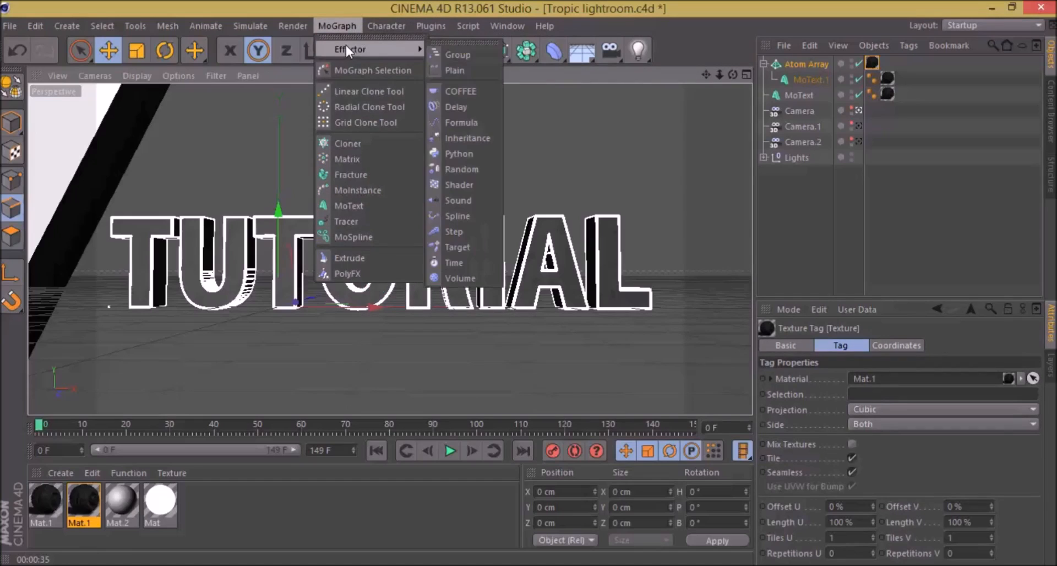
{"action": "left_click", "coordinate": [726, 170]}
{"action": "left_click", "coordinate": [795, 95]}
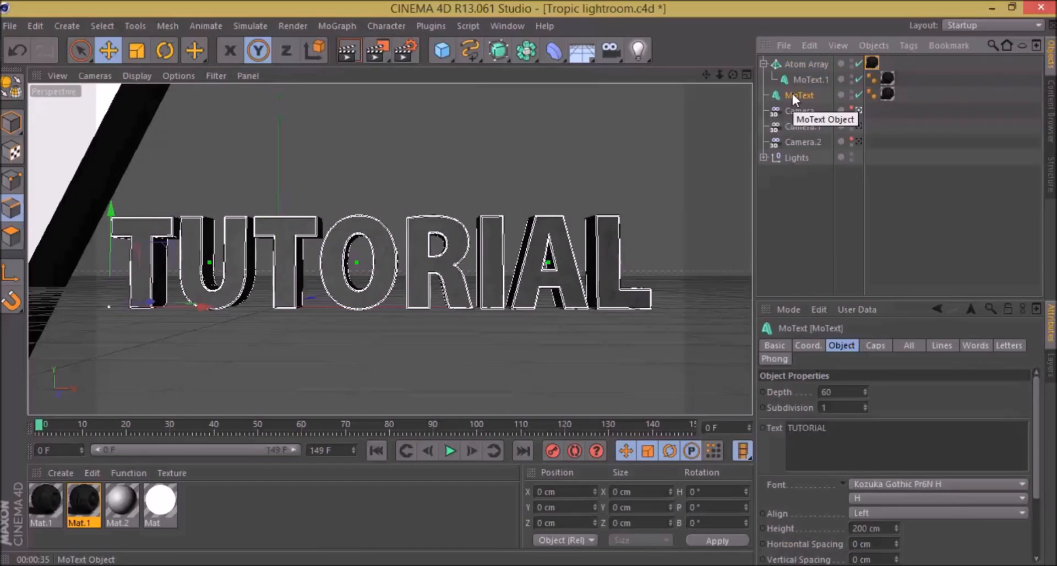
{"action": "left_click", "coordinate": [336, 26]}
{"action": "mouse_move", "coordinate": [357, 47]}
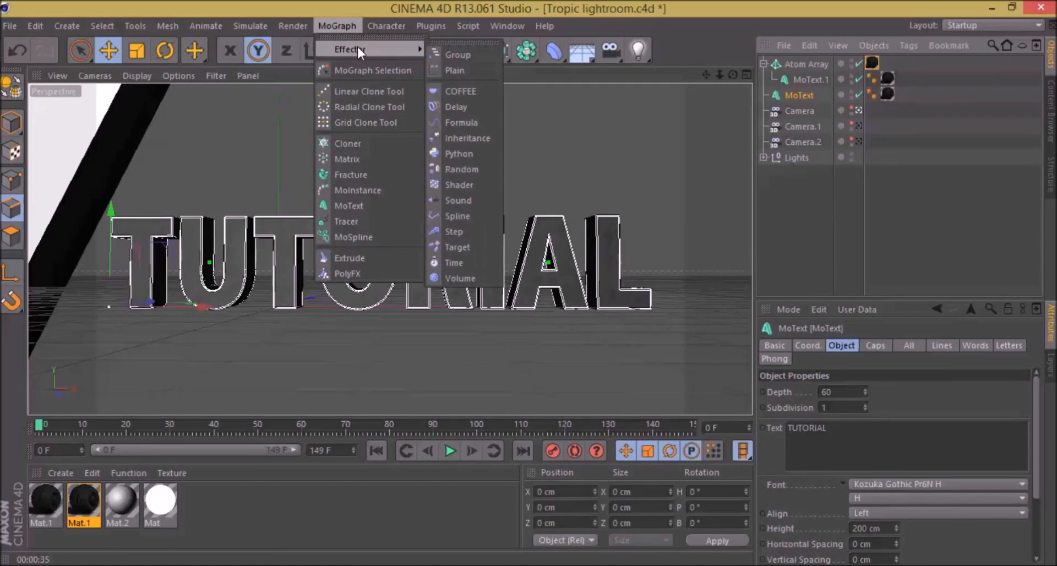
{"action": "left_click", "coordinate": [448, 170]}
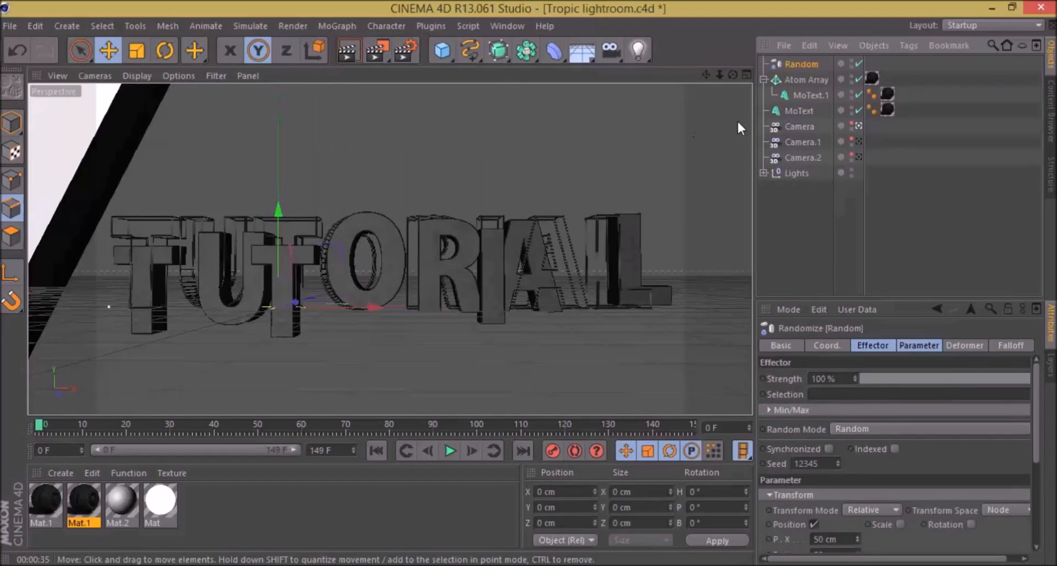
Step: Delete the Atom Array together with the MoText copy inside it
{"action": "left_click", "coordinate": [800, 79]}
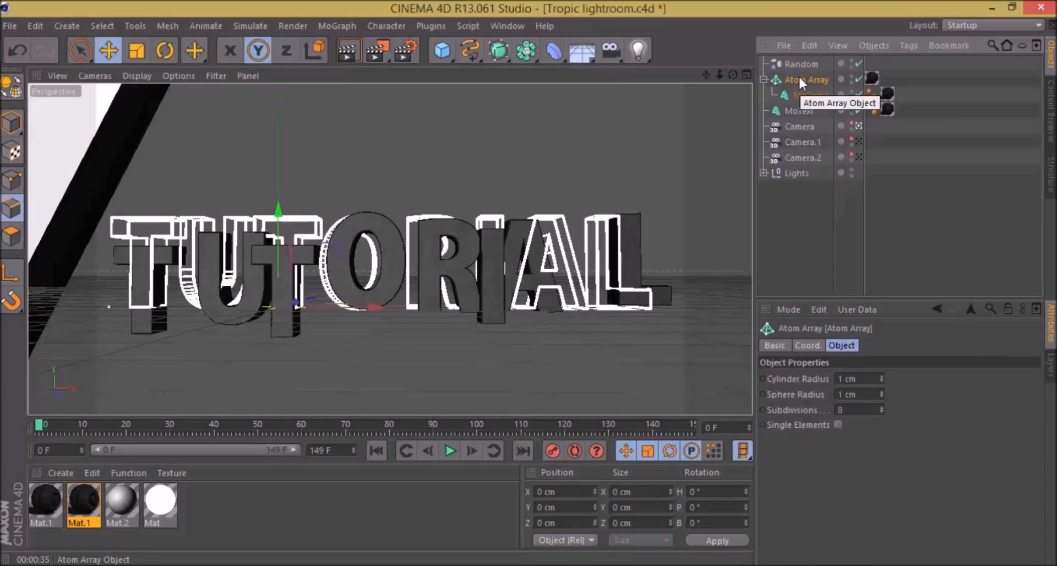
{"action": "key", "text": "Delete"}
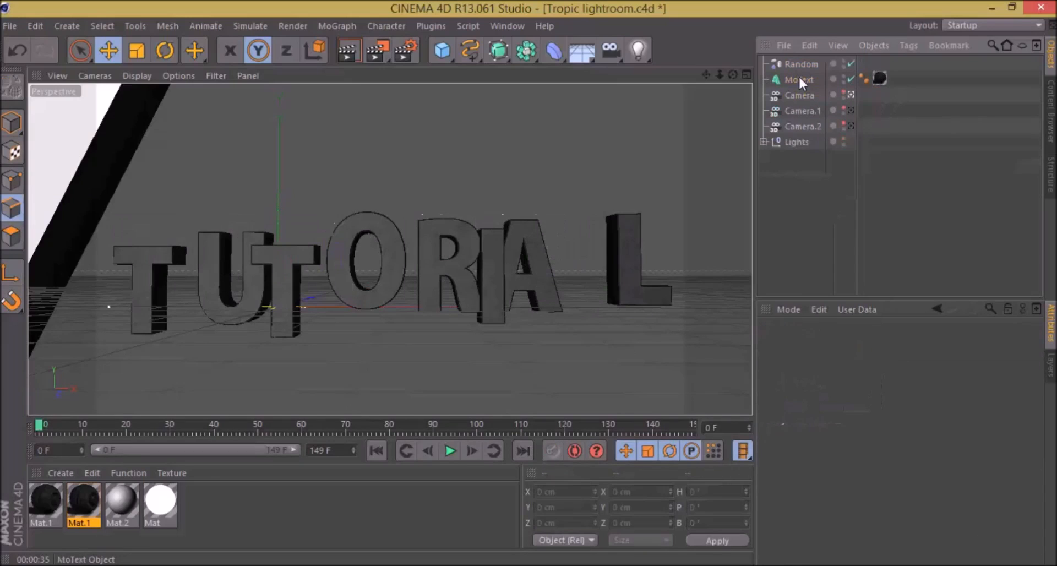
{"action": "left_click", "coordinate": [794, 64]}
{"action": "left_click", "coordinate": [801, 77]}
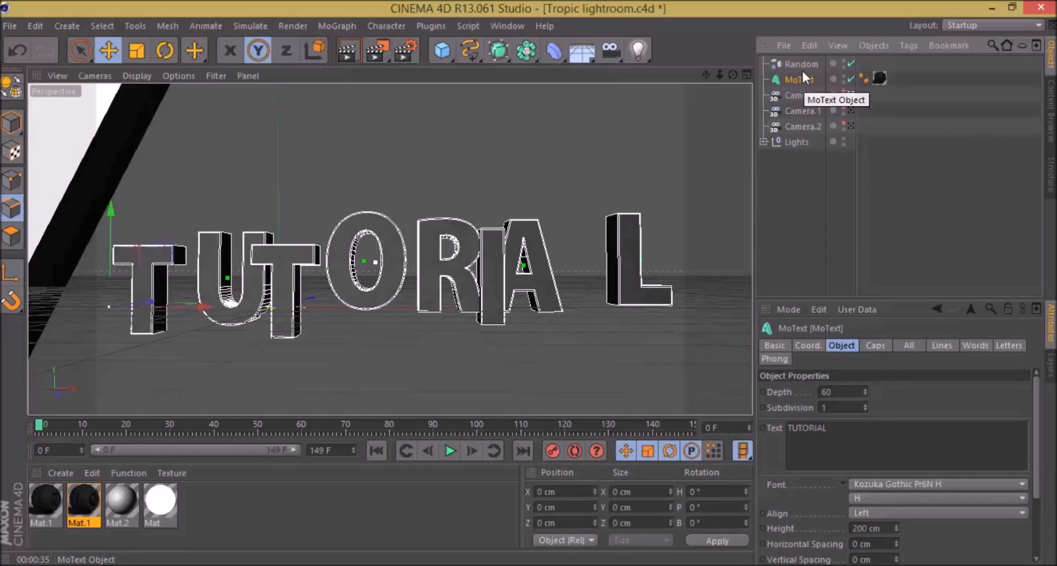
Step: Enable Rotation in the Random effector's transform parameters
{"action": "left_click", "coordinate": [801, 66]}
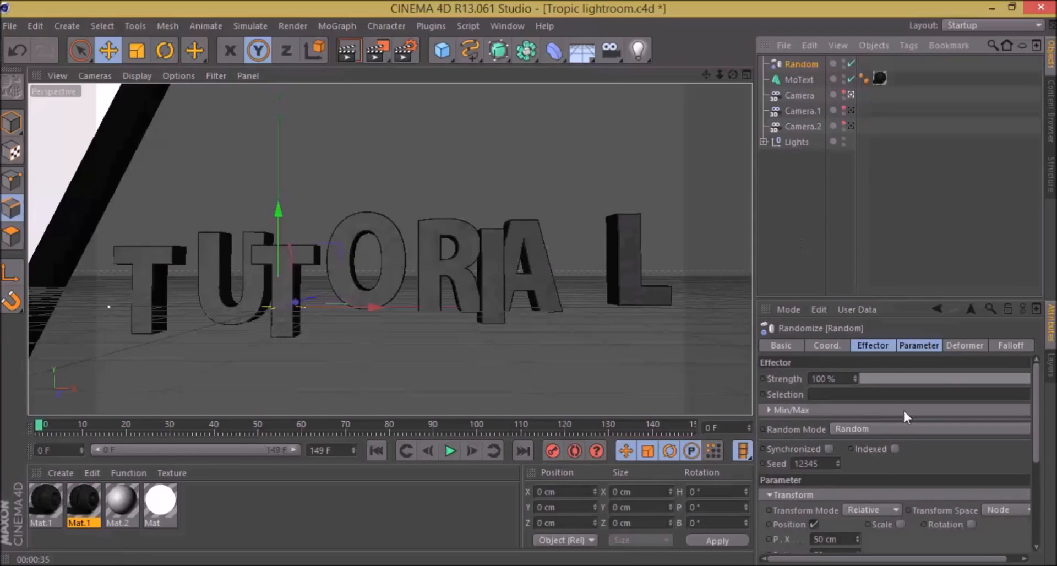
{"action": "left_click", "coordinate": [874, 344]}
{"action": "left_click", "coordinate": [896, 341]}
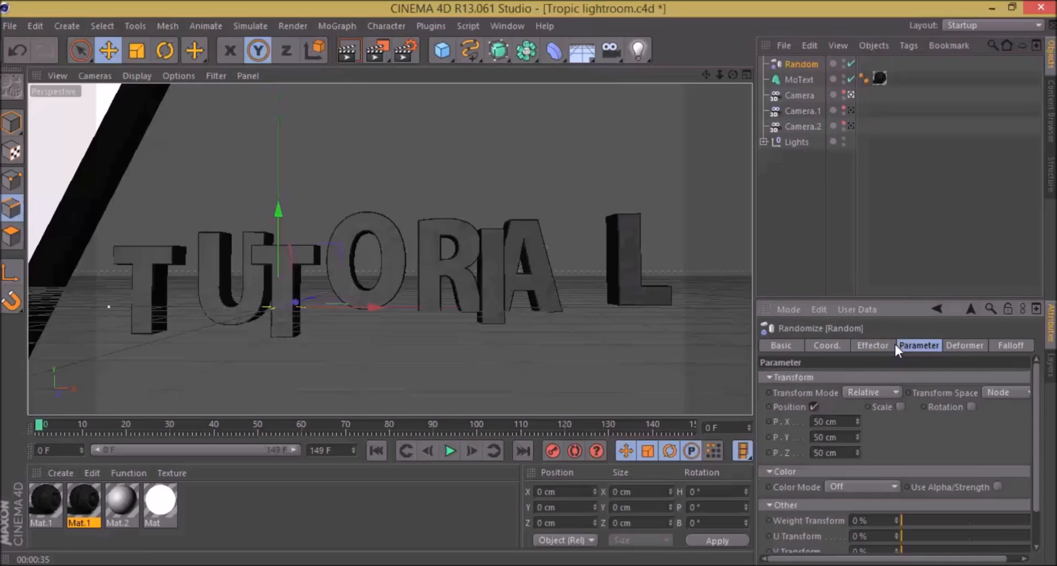
{"action": "left_click", "coordinate": [970, 406]}
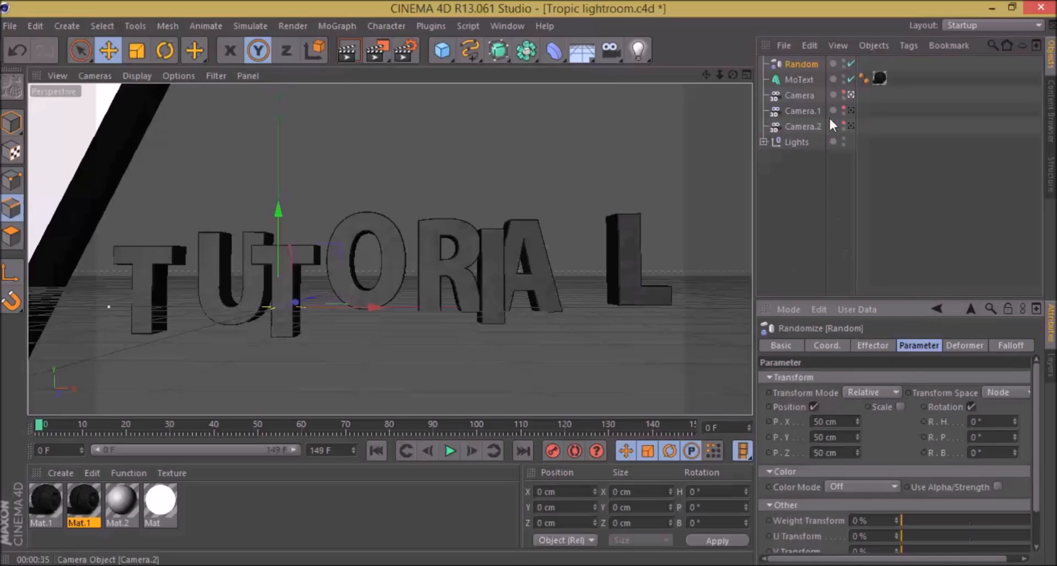
Step: Try different Strength values on the Random effector
{"action": "left_click", "coordinate": [780, 64]}
{"action": "double_click", "coordinate": [790, 63]}
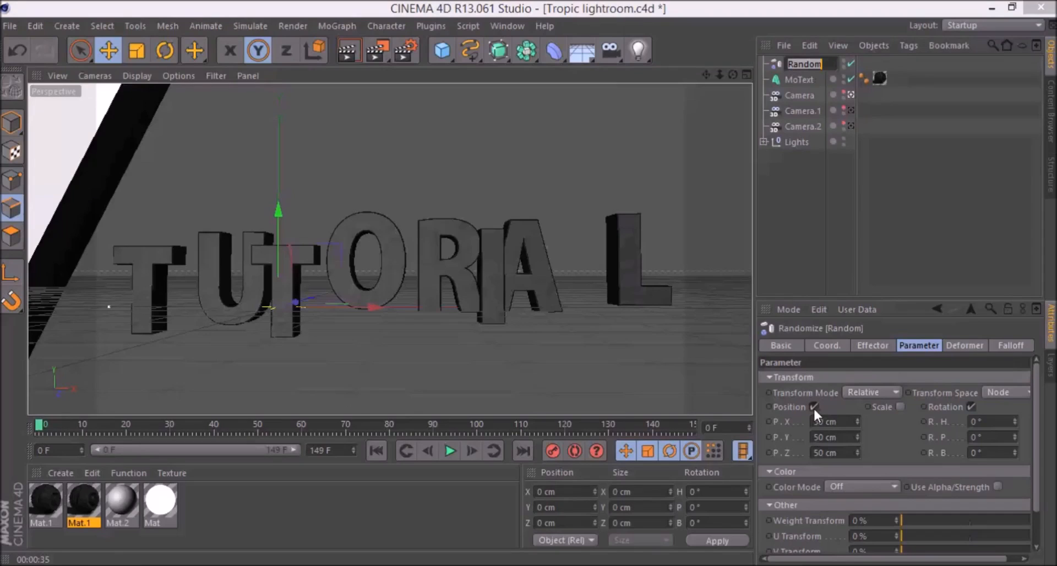
{"action": "left_click", "coordinate": [913, 347]}
{"action": "left_click", "coordinate": [875, 345]}
{"action": "left_click", "coordinate": [915, 344]}
{"action": "left_click", "coordinate": [880, 345]}
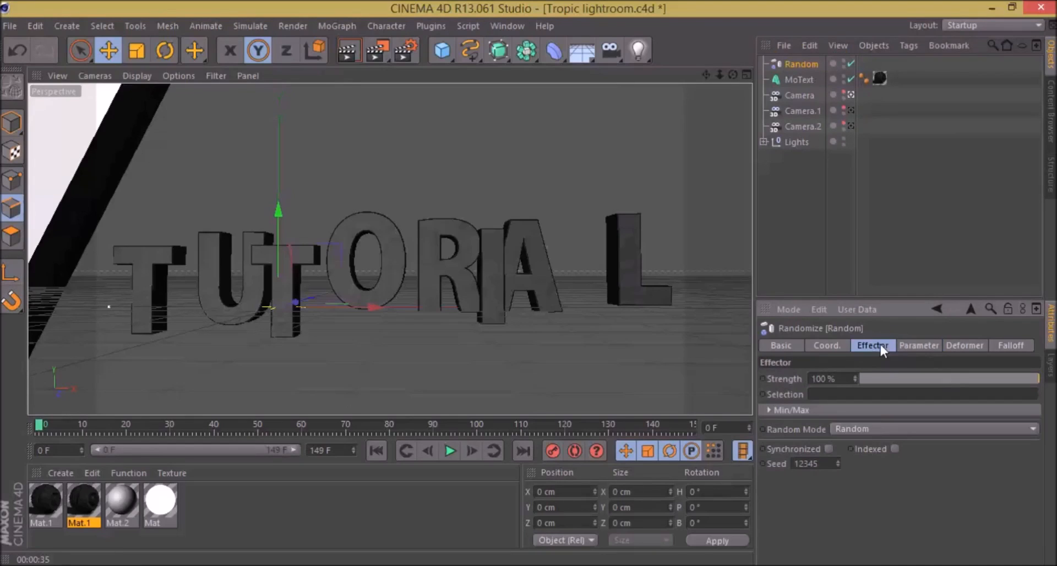
{"action": "left_click_drag", "start_coordinate": [925, 378], "coordinate": [1045, 396]}
Step: Disable the Random effector's Position and set its rotation to H -12°, P -16° and B -14°
{"action": "left_click", "coordinate": [914, 346]}
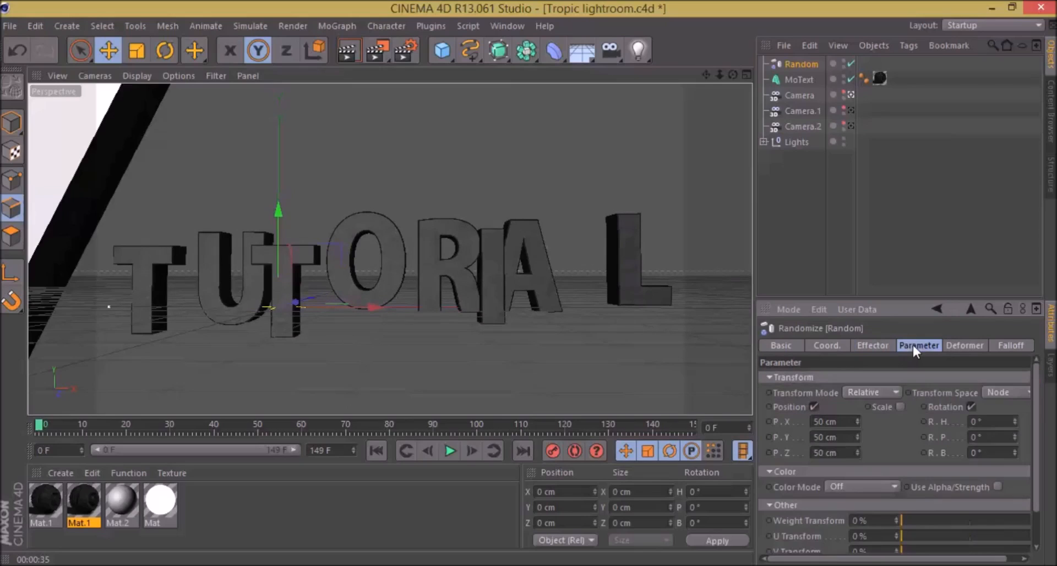
{"action": "left_click", "coordinate": [813, 406]}
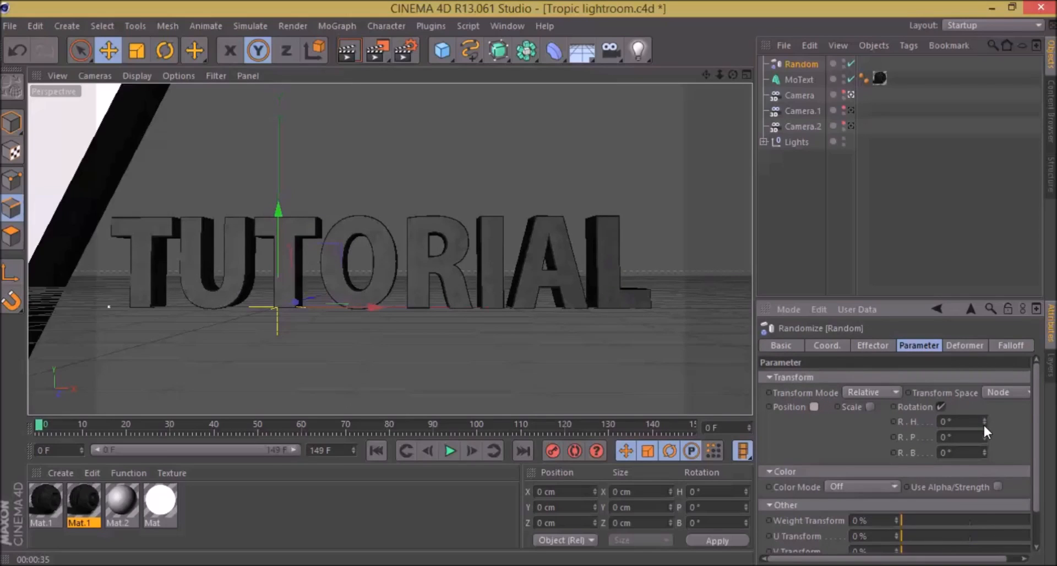
{"action": "left_click_drag", "start_coordinate": [983, 425], "coordinate": [982, 451]}
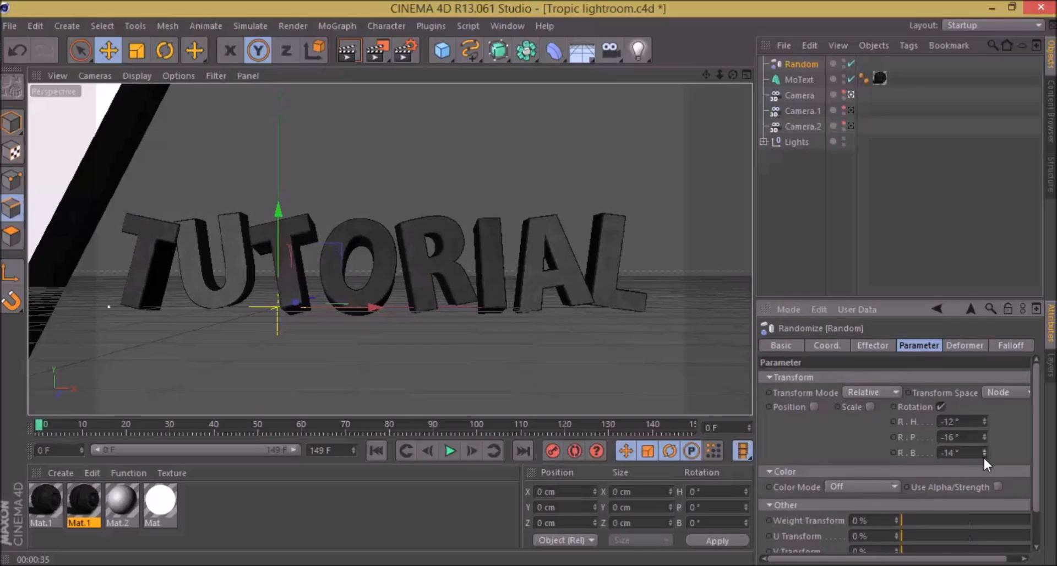
{"action": "mouse_move", "coordinate": [1036, 441]}
{"action": "left_mouse_down"}
{"action": "mouse_move", "coordinate": [1038, 529]}
{"action": "mouse_move", "coordinate": [1010, 391]}
{"action": "left_mouse_up"}
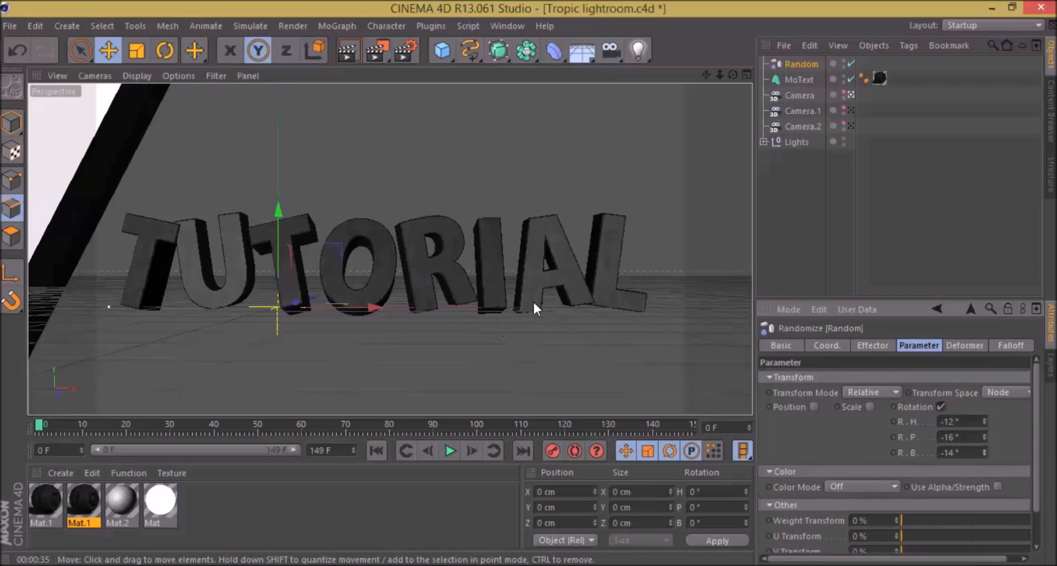
Step: Set the Random effector's bank rotation (R.B) to -19°
{"action": "left_click", "coordinate": [983, 454]}
{"action": "left_click", "coordinate": [983, 454]}
{"action": "left_click", "coordinate": [983, 455]}
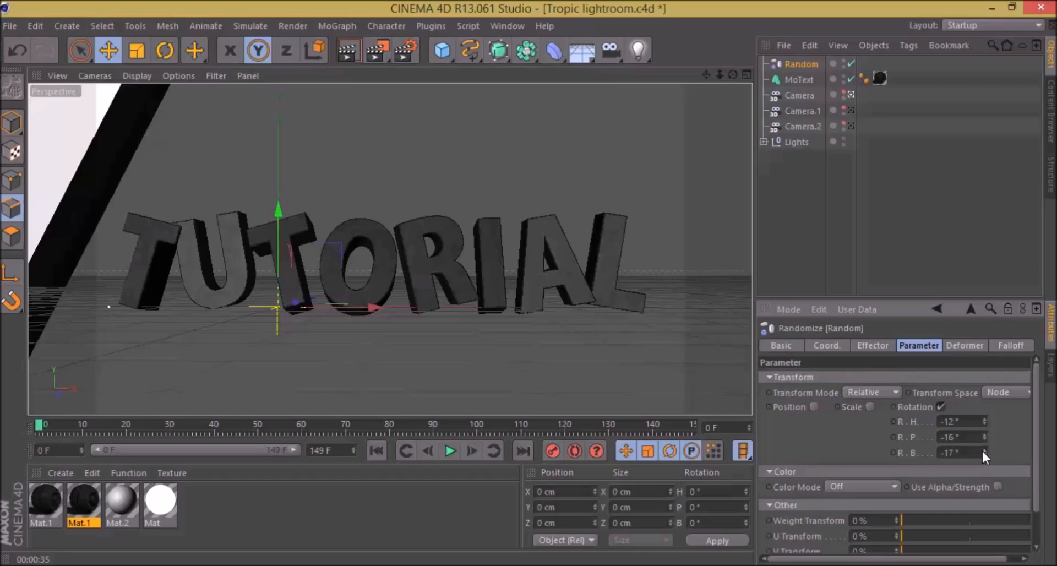
{"action": "left_click", "coordinate": [980, 452]}
{"action": "left_click", "coordinate": [986, 454]}
{"action": "left_click", "coordinate": [986, 453]}
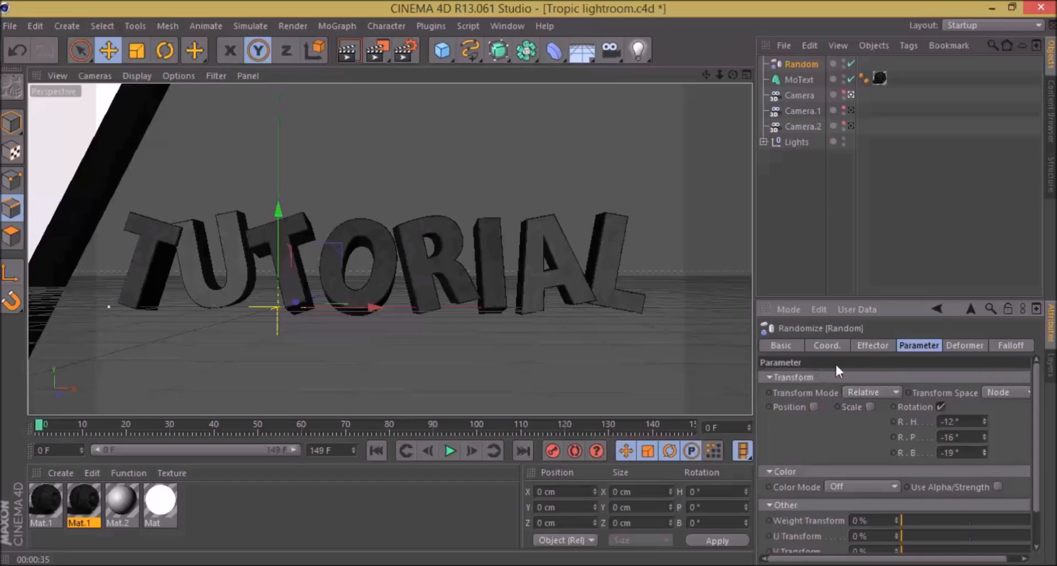
Step: Set the Random effector's Strength to 100% and render a preview of the rotated letters in the viewport
{"action": "left_click", "coordinate": [870, 345]}
{"action": "left_click_drag", "start_coordinate": [936, 378], "coordinate": [1034, 396]}
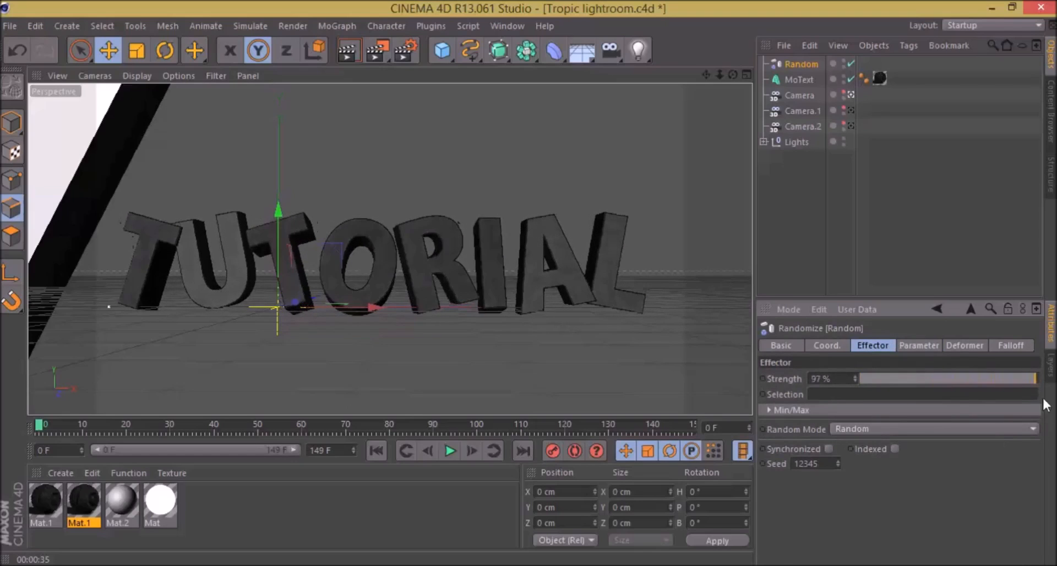
{"action": "left_click", "coordinate": [916, 345]}
{"action": "left_click", "coordinate": [880, 344]}
{"action": "key", "text": "ctrl+r"}
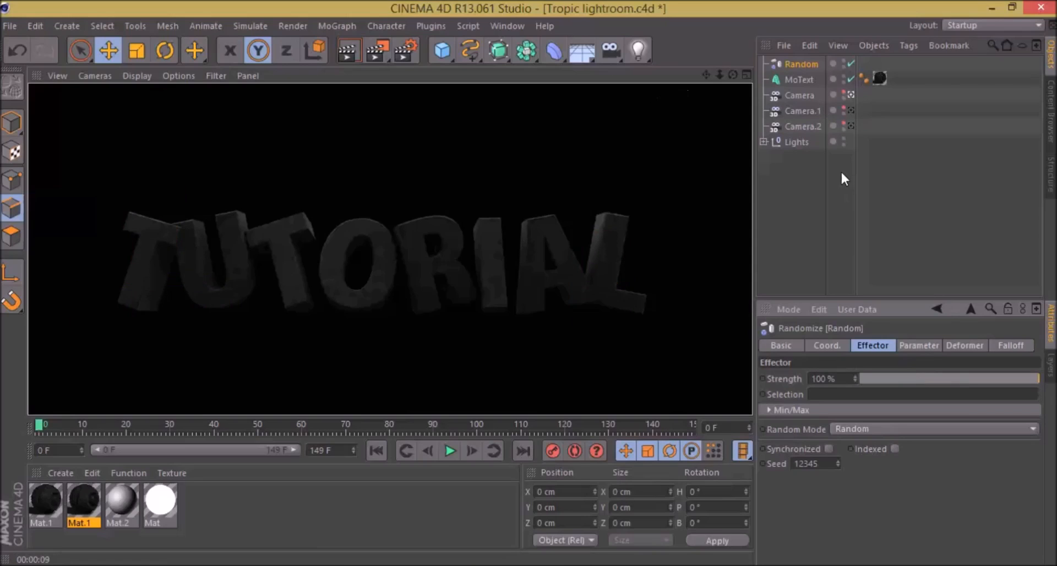
Step: Disable both the MoText title and the Random effector in the scene, leaving nothing selected
{"action": "left_click", "coordinate": [799, 78]}
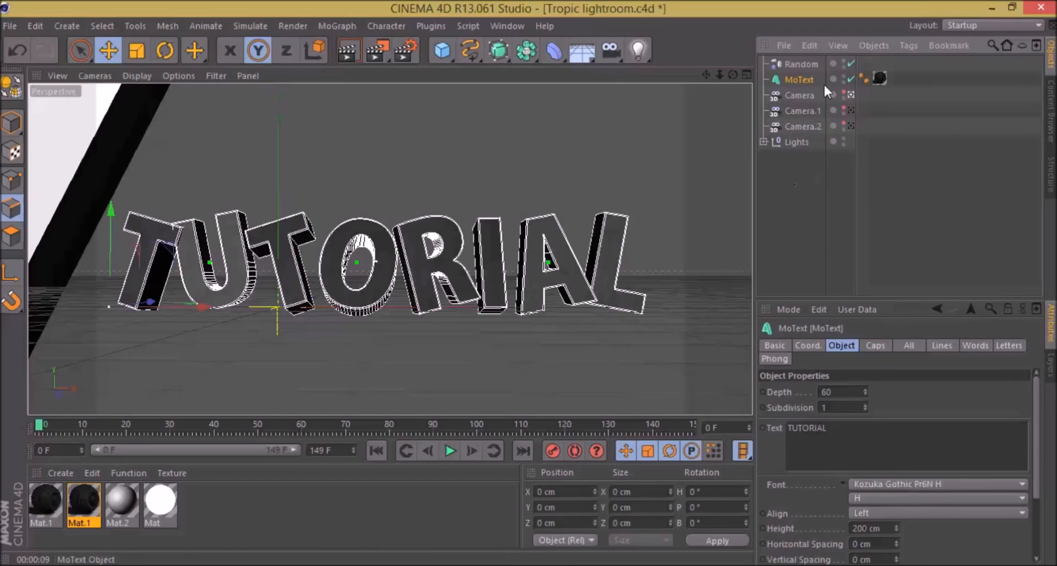
{"action": "left_click", "coordinate": [851, 79]}
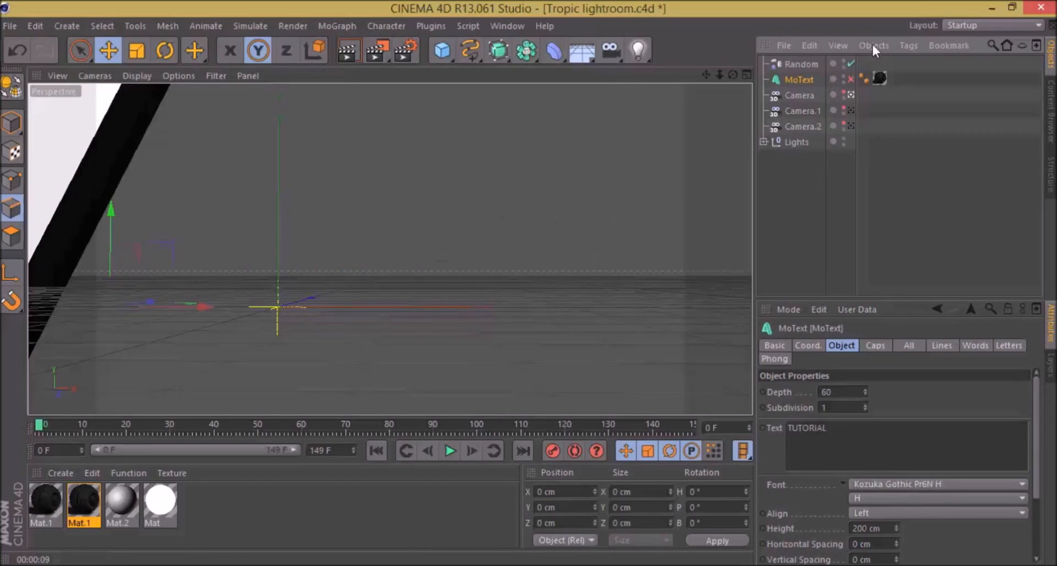
{"action": "left_click", "coordinate": [851, 64]}
{"action": "left_click", "coordinate": [786, 183]}
{"action": "left_click", "coordinate": [851, 78]}
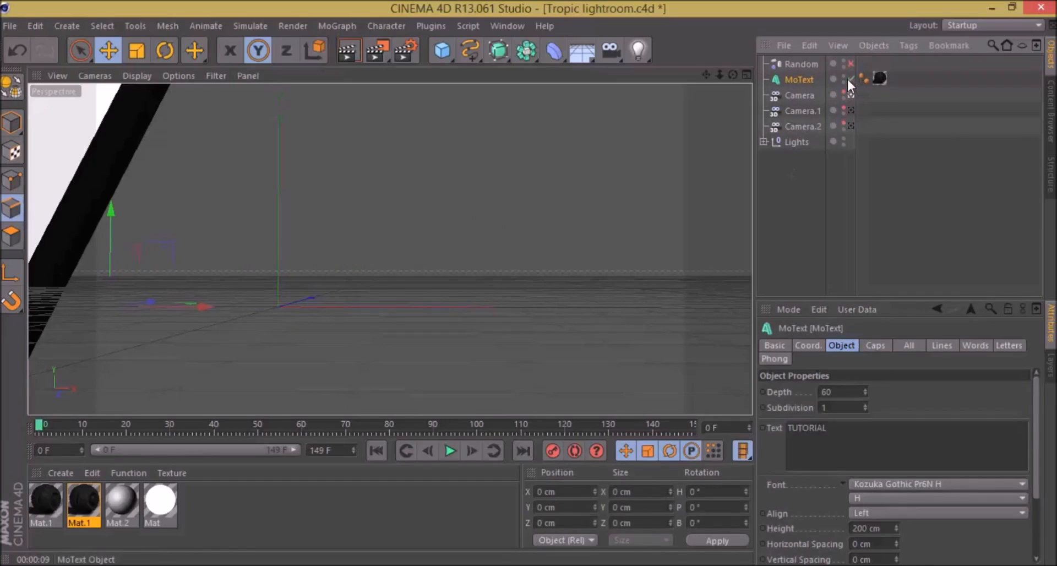
{"action": "left_click", "coordinate": [850, 79]}
{"action": "left_click", "coordinate": [850, 78]}
{"action": "left_click", "coordinate": [850, 78]}
{"action": "left_click", "coordinate": [850, 78]}
{"action": "left_click", "coordinate": [850, 78]}
{"action": "left_click", "coordinate": [763, 211]}
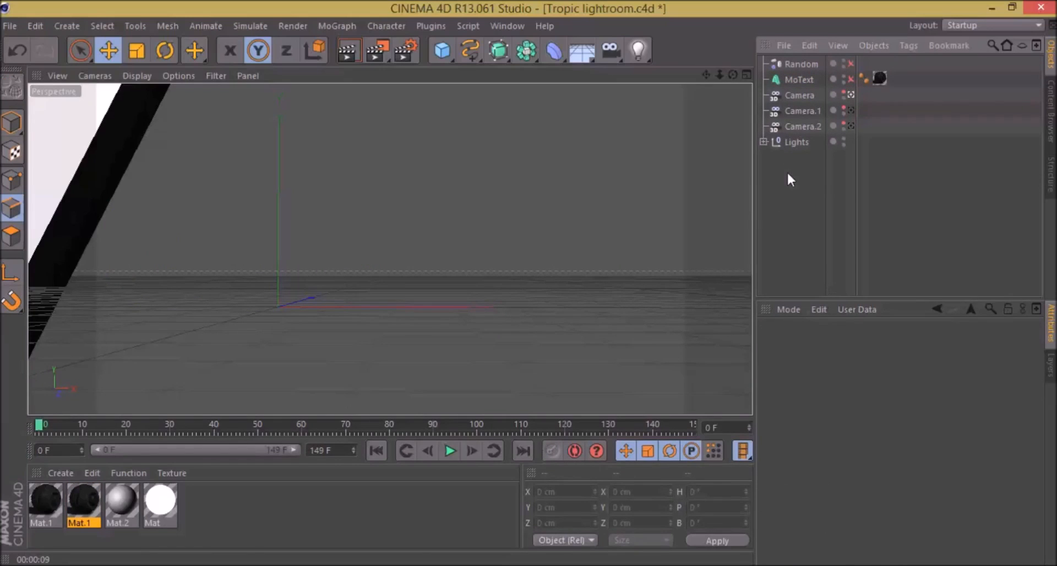
Step: Add a new MoText object with a depth of 60 and the text TUTORIAL
{"action": "left_click", "coordinate": [337, 25]}
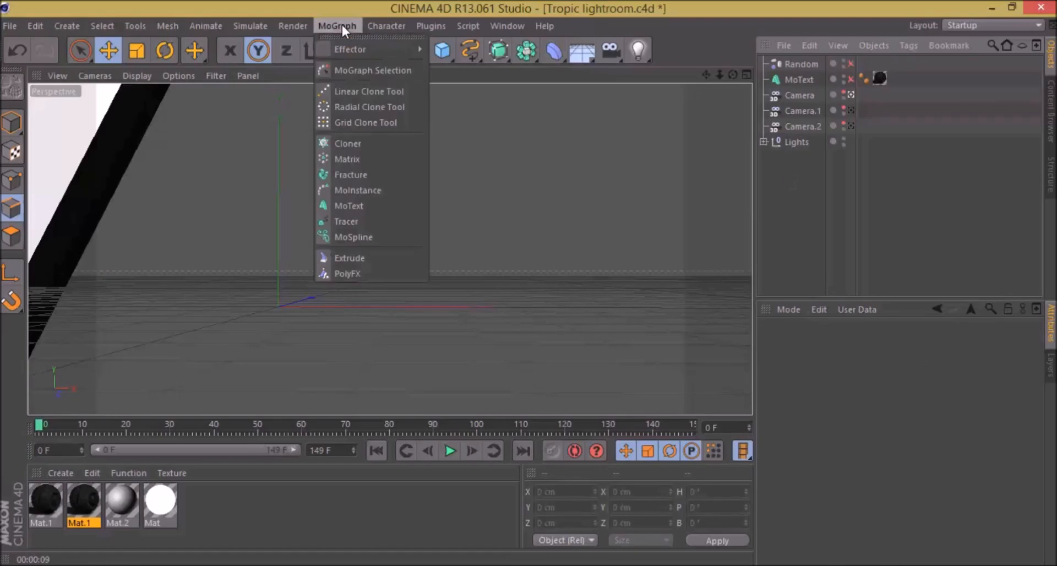
{"action": "mouse_move", "coordinate": [333, 24]}
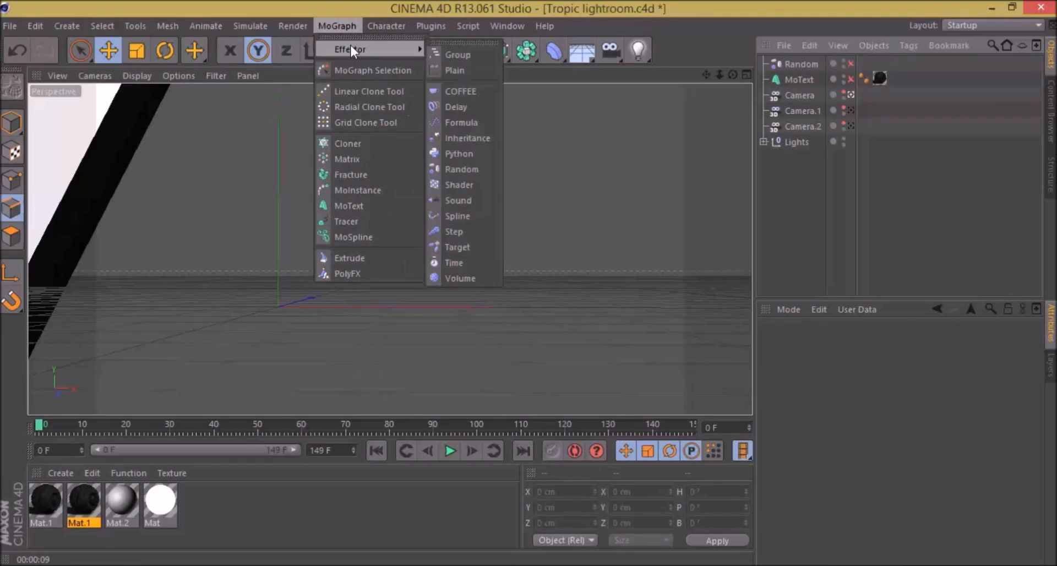
{"action": "left_click", "coordinate": [404, 205]}
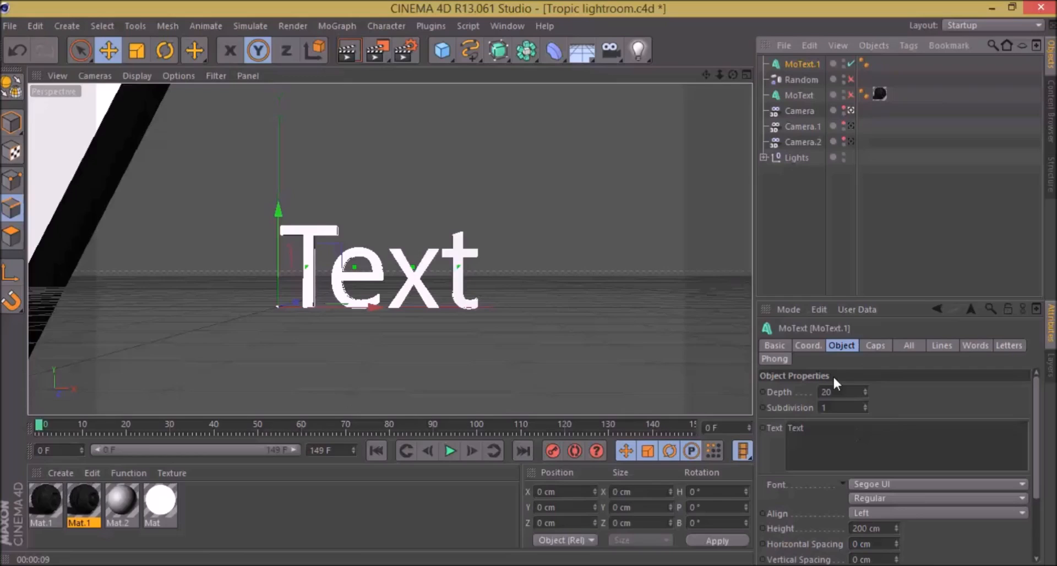
{"action": "double_click", "coordinate": [842, 391]}
{"action": "type", "text": "60"}
{"action": "key", "text": "Return"}
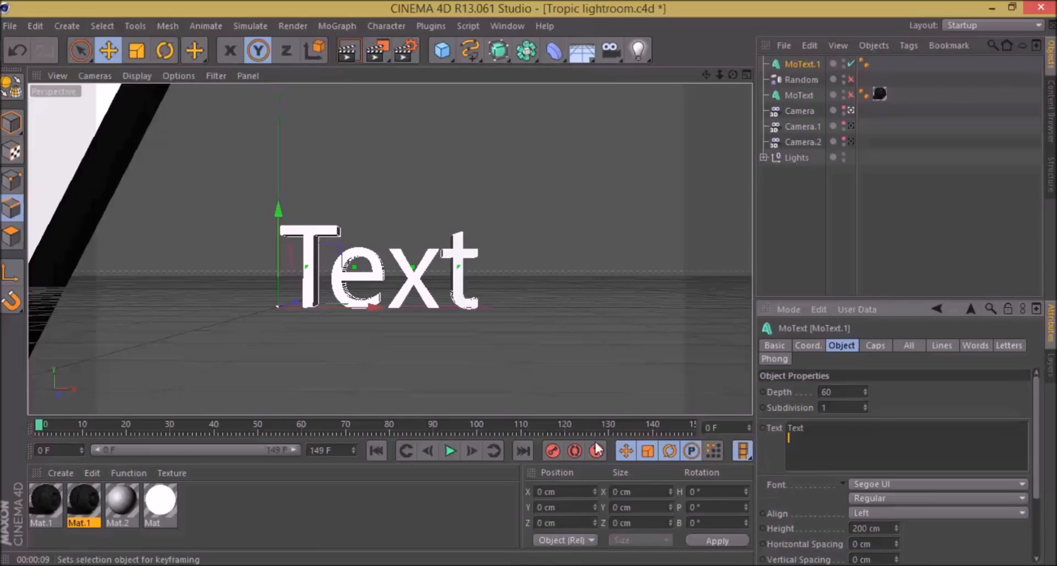
{"action": "double_click", "coordinate": [832, 432]}
{"action": "type", "text": "TUTORIAL"}
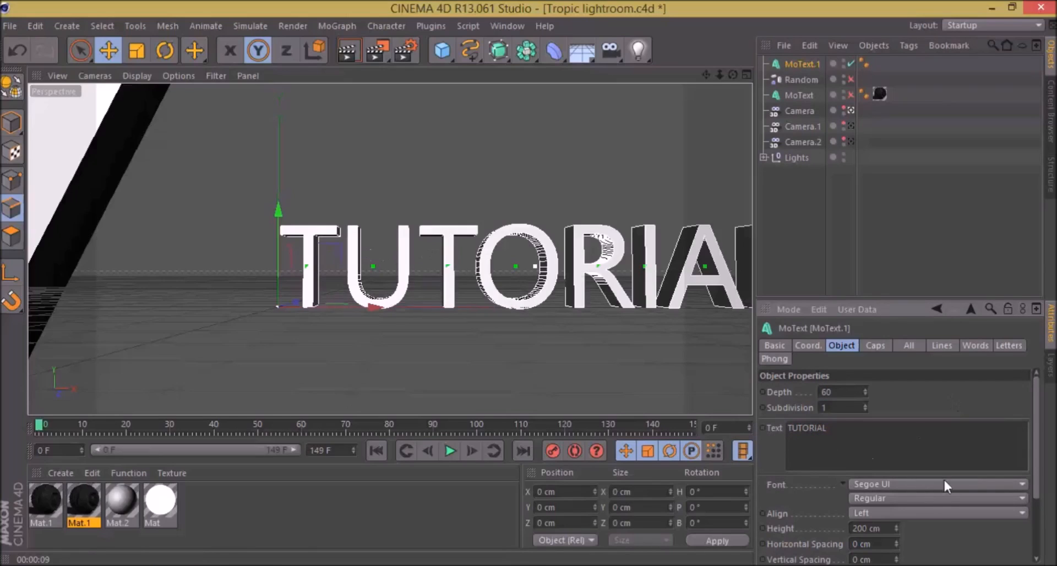
Step: Set the new MoText's font to Kozuka Gothic Pr6N H and move the title along its X axis to centre it in the view
{"action": "left_click", "coordinate": [926, 482]}
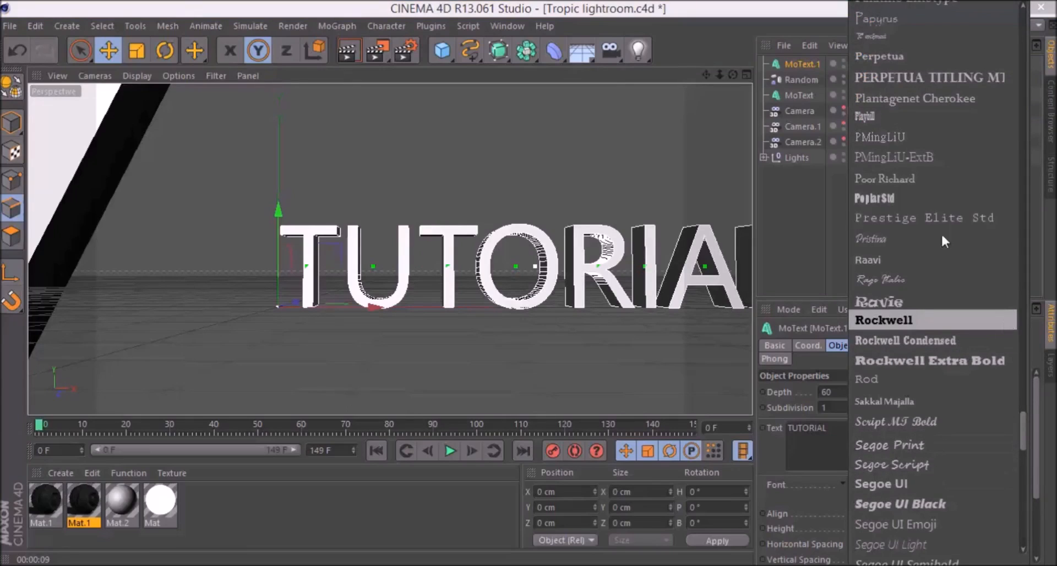
{"action": "left_click", "coordinate": [792, 217]}
{"action": "left_click", "coordinate": [804, 96]}
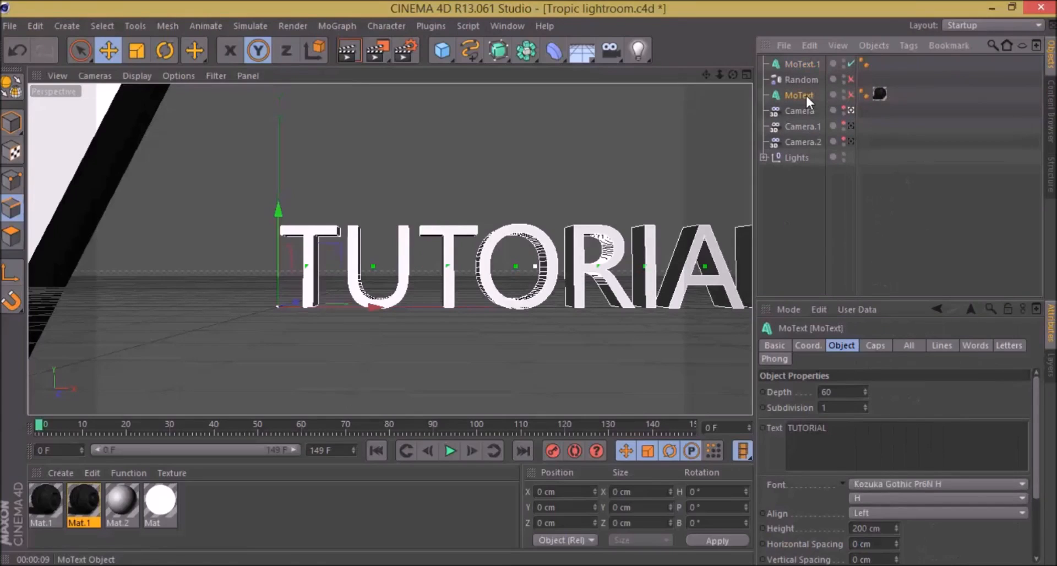
{"action": "left_click", "coordinate": [801, 63]}
{"action": "left_click", "coordinate": [887, 480]}
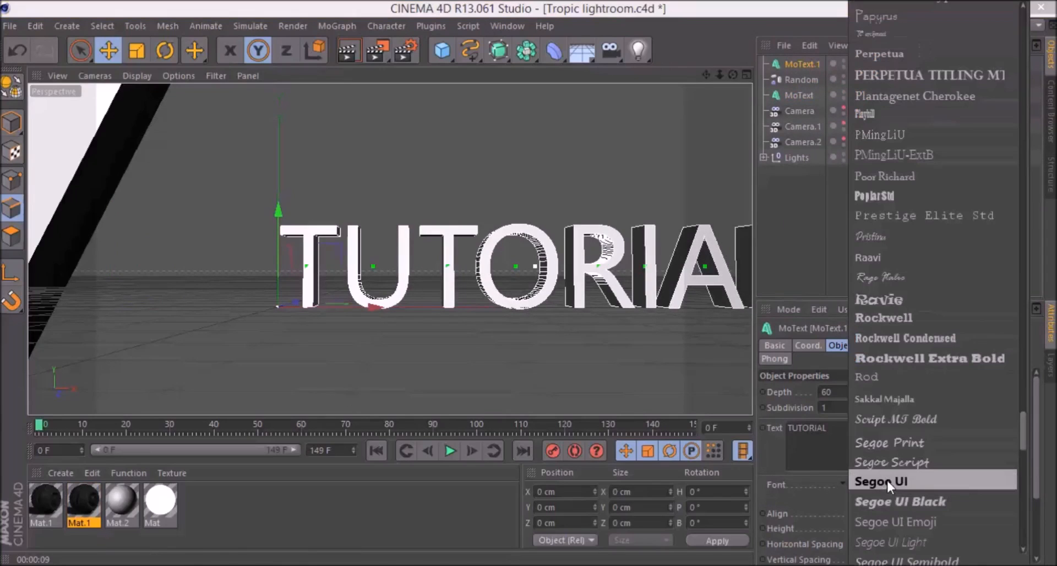
{"action": "left_click_drag", "start_coordinate": [1022, 420], "coordinate": [1009, 247]}
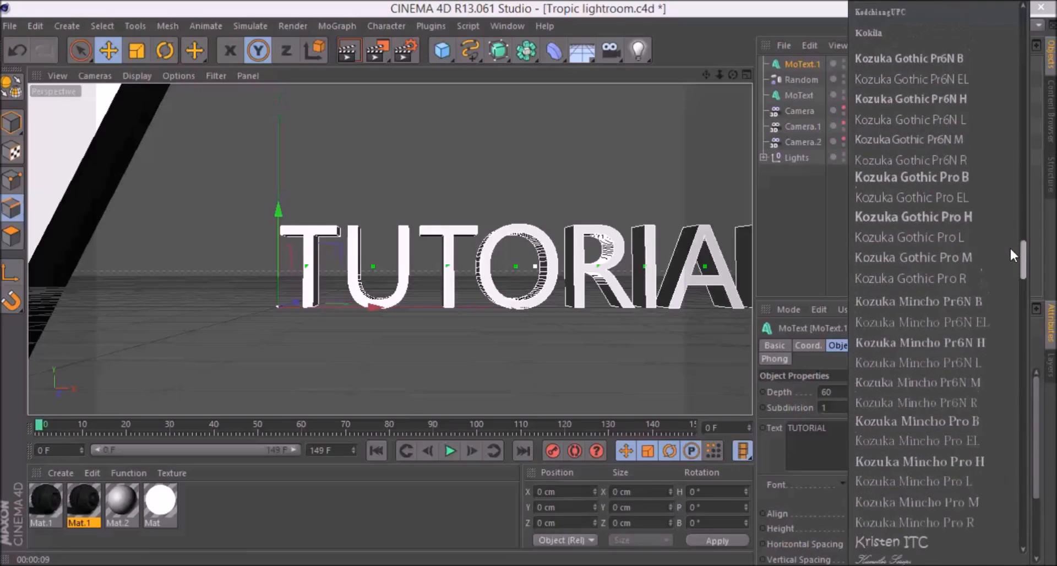
{"action": "left_click", "coordinate": [928, 107]}
{"action": "left_click_drag", "start_coordinate": [352, 308], "coordinate": [213, 312]}
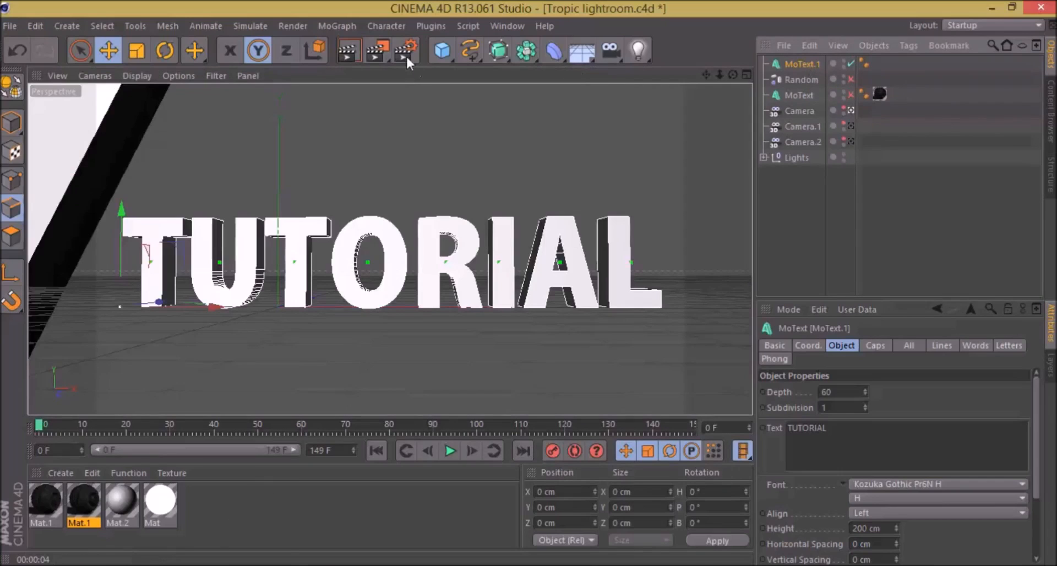
Step: Review the Output size and Save file options in the render settings
{"action": "left_click", "coordinate": [405, 54]}
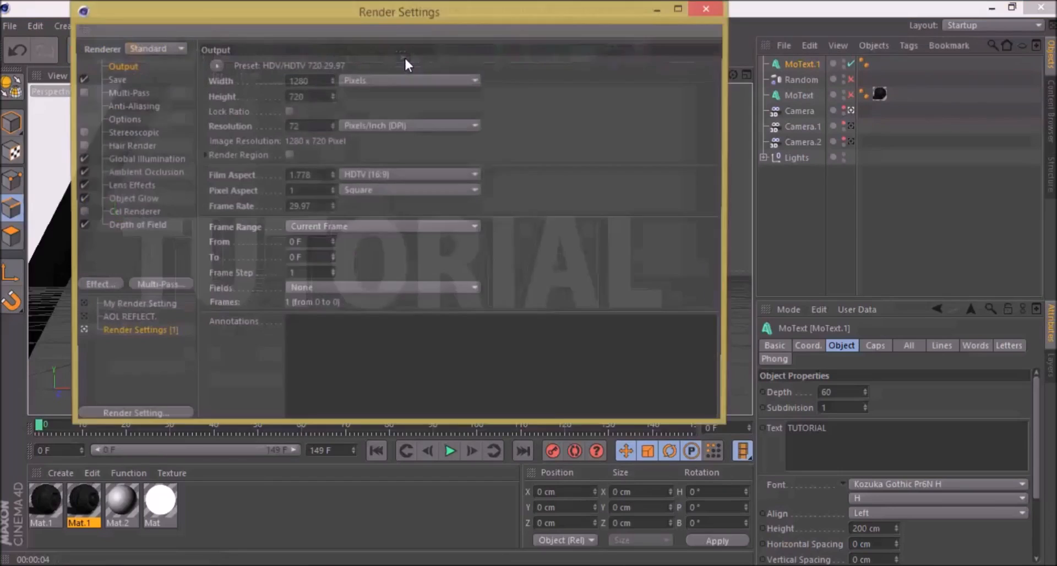
{"action": "left_click", "coordinate": [116, 80]}
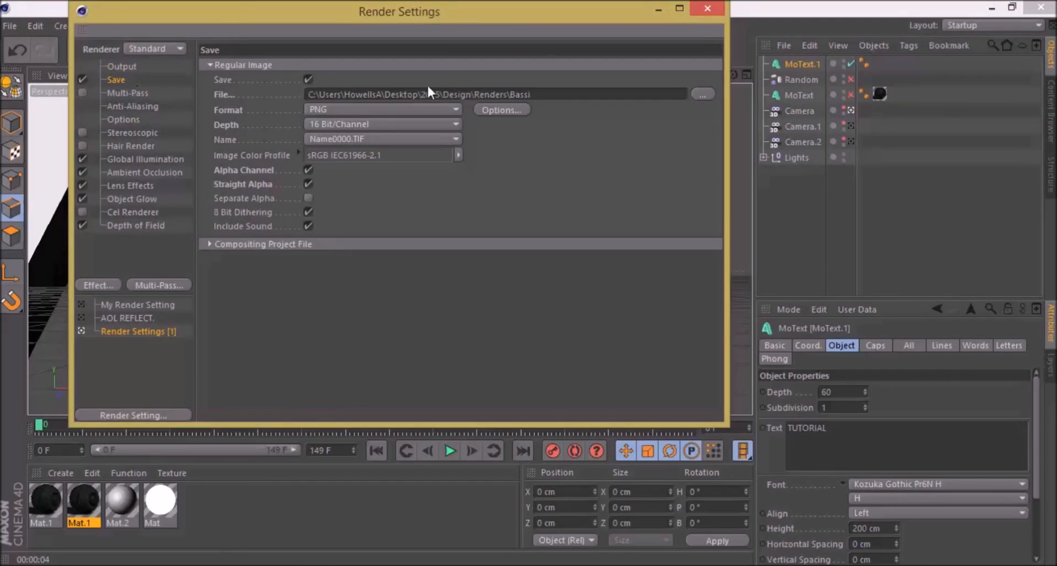
{"action": "left_click", "coordinate": [122, 67]}
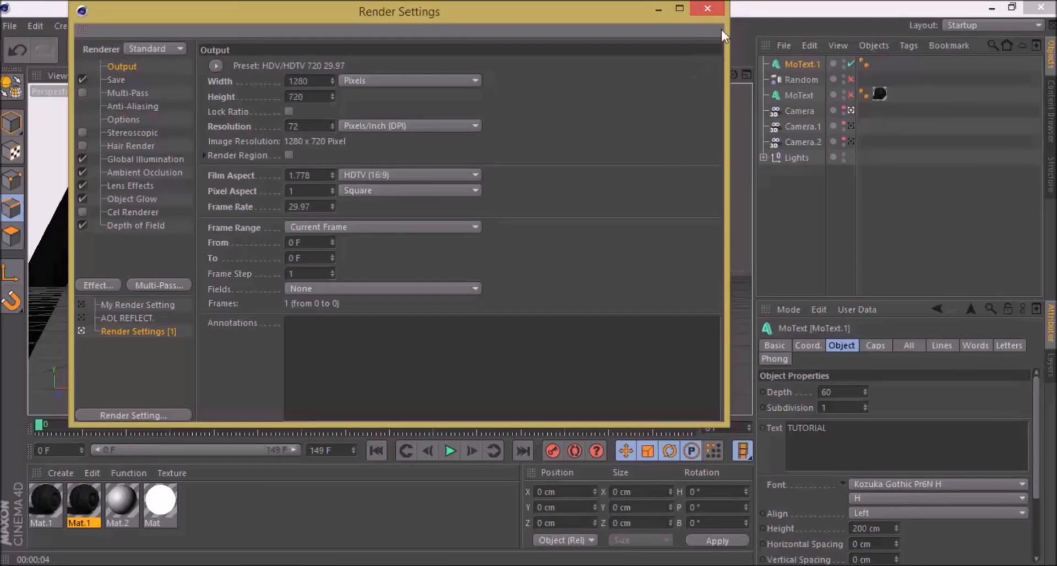
{"action": "left_click", "coordinate": [712, 13]}
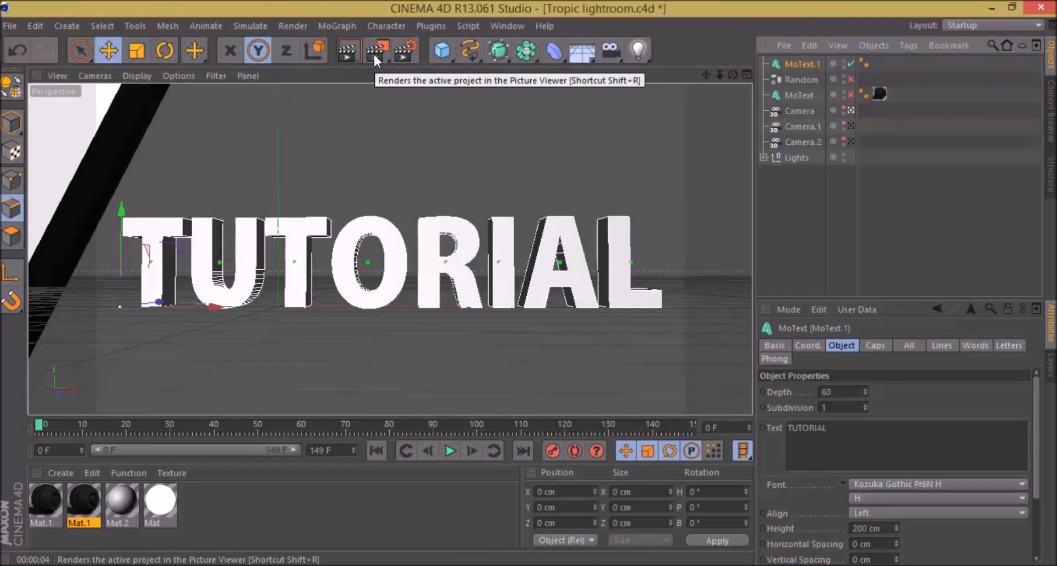
{"action": "left_click", "coordinate": [404, 48]}
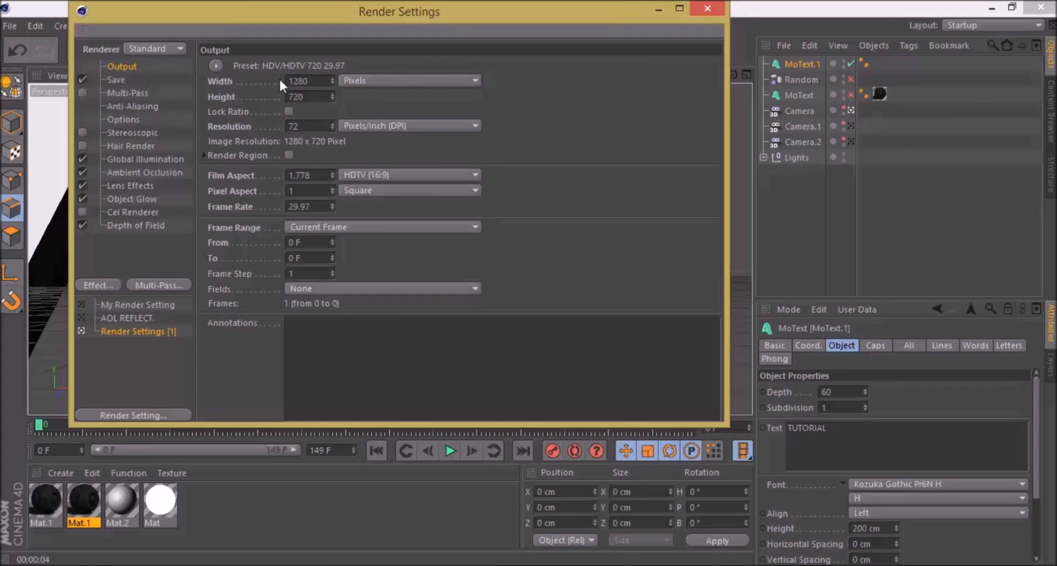
{"action": "left_click", "coordinate": [314, 82]}
{"action": "left_click", "coordinate": [122, 77]}
{"action": "left_click", "coordinate": [123, 67]}
Step: Check the anti-aliasing options in the render settings, keeping the Best mode
{"action": "left_click", "coordinate": [130, 106]}
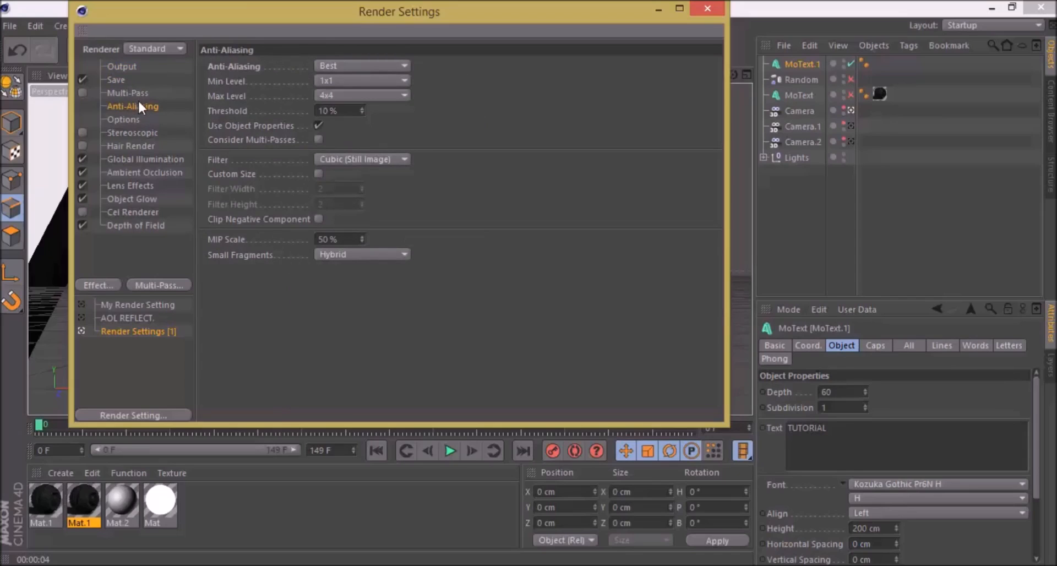
{"action": "left_click", "coordinate": [343, 65]}
{"action": "left_click", "coordinate": [344, 65]}
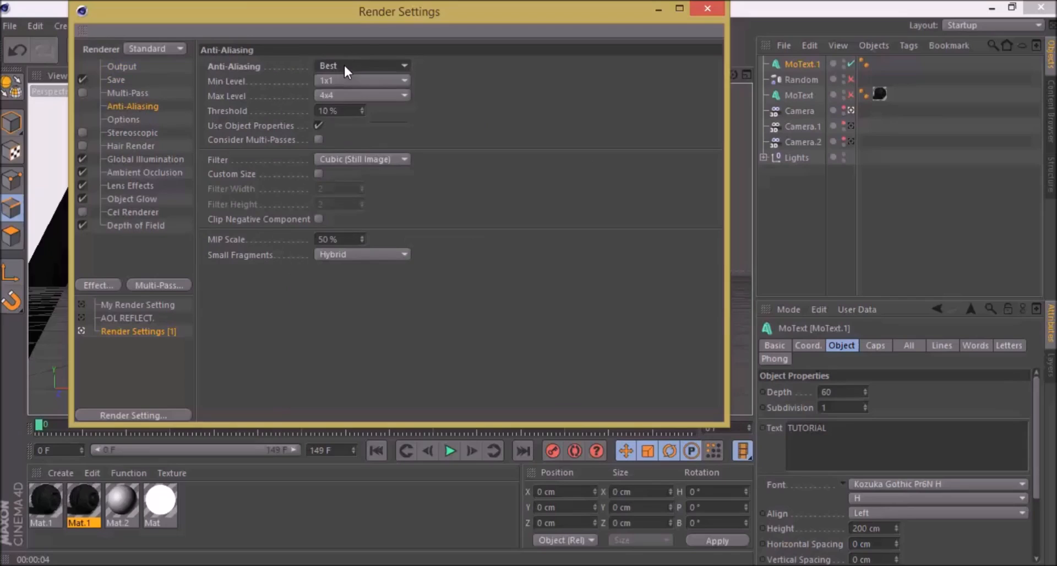
{"action": "left_click", "coordinate": [343, 65]}
{"action": "left_click", "coordinate": [344, 65]}
Step: Review the Global Illumination, Ambient Occlusion, Object Glow and Depth of Field render effects, leaving them all enabled
{"action": "left_click", "coordinate": [123, 159]}
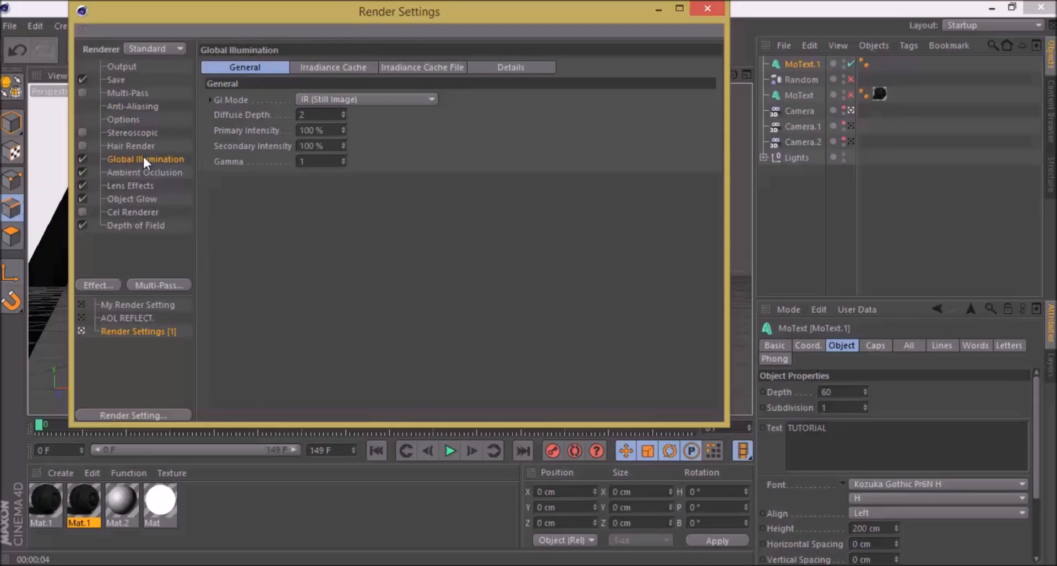
{"action": "left_click", "coordinate": [80, 154]}
{"action": "left_click", "coordinate": [81, 156]}
{"action": "left_click", "coordinate": [122, 179]}
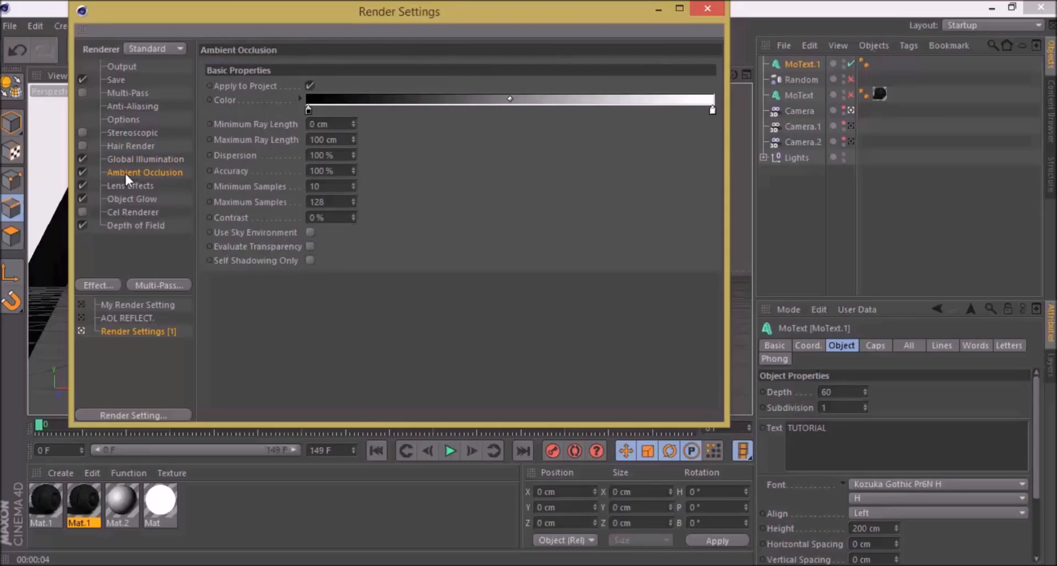
{"action": "left_click", "coordinate": [82, 171]}
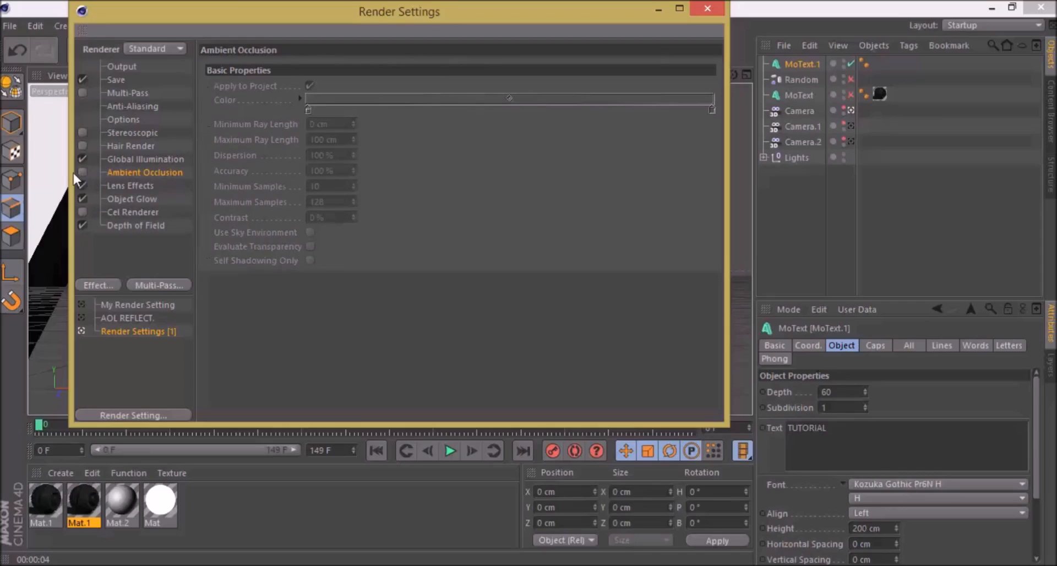
{"action": "left_click", "coordinate": [82, 172]}
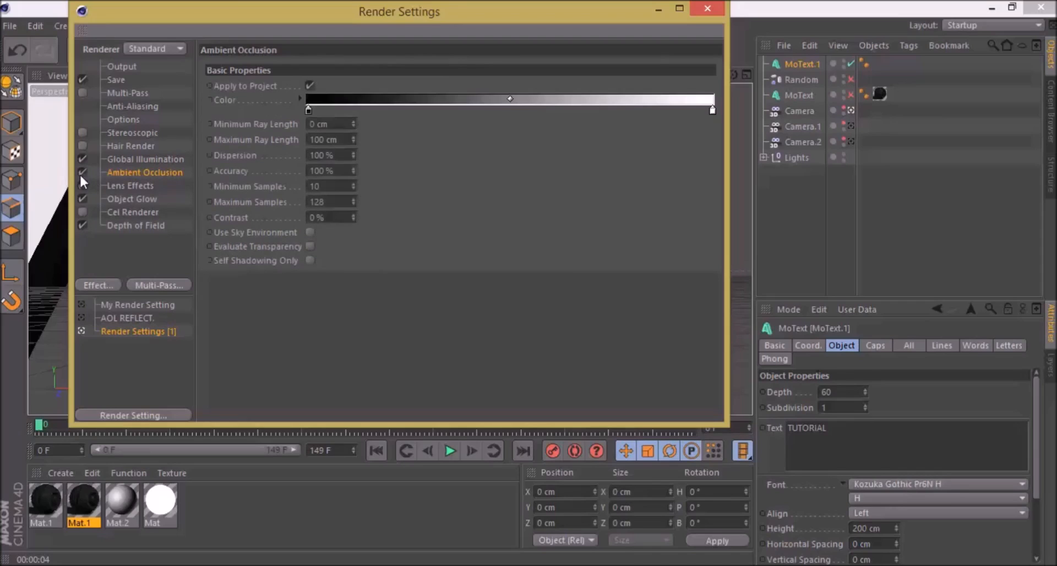
{"action": "left_click", "coordinate": [136, 186]}
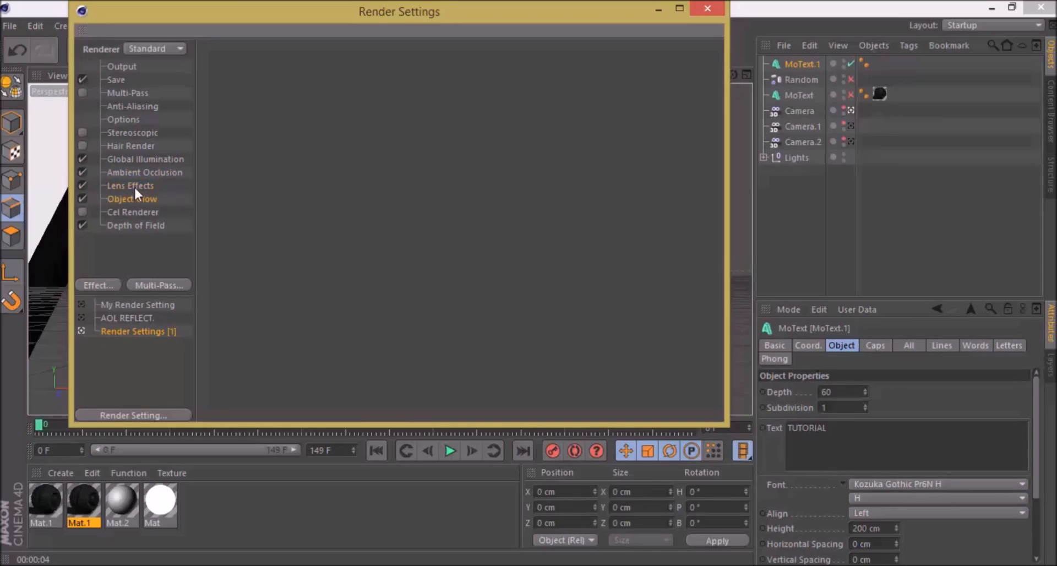
{"action": "left_click", "coordinate": [134, 223]}
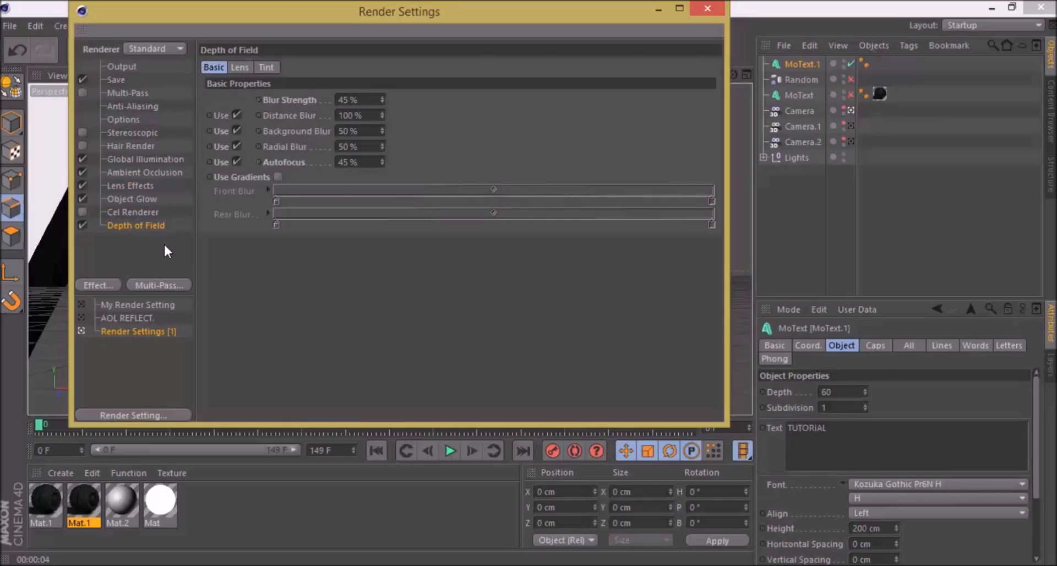
{"action": "left_click", "coordinate": [694, 15]}
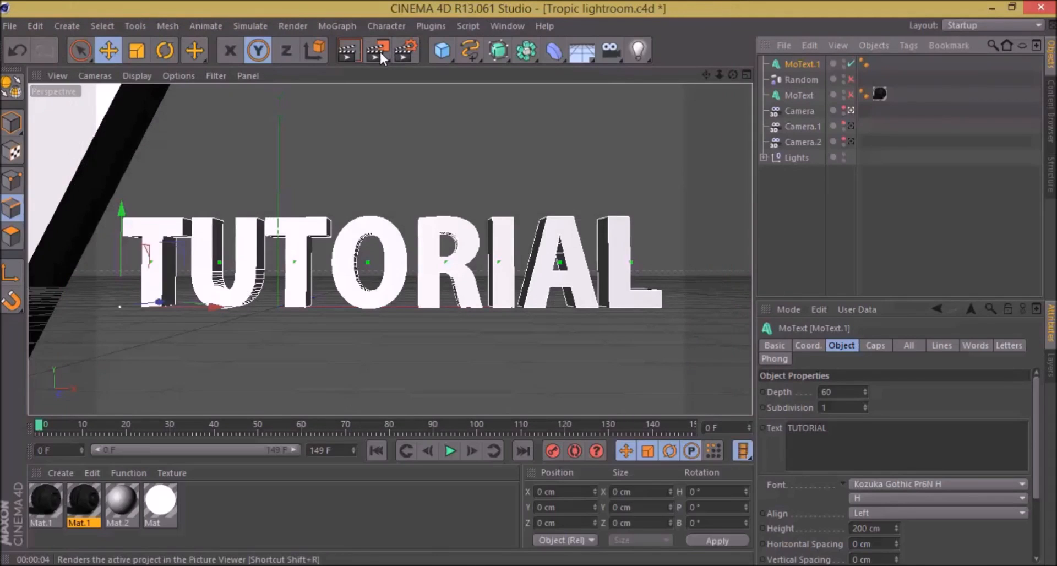
Step: Render a preview of the new title in the viewport and briefly recheck the Depth of Field render settings
{"action": "key", "text": "ctrl+r"}
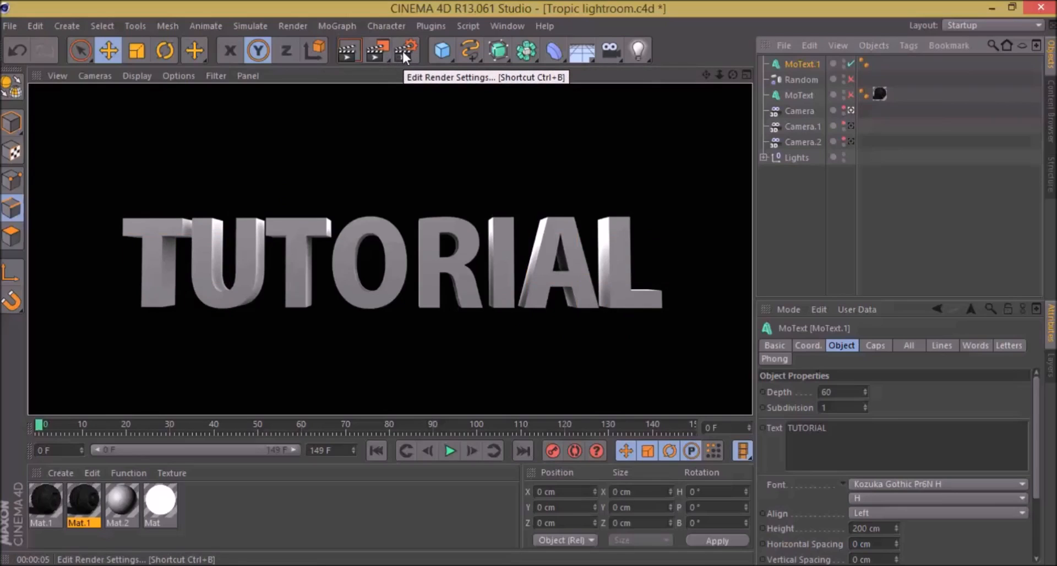
{"action": "left_click", "coordinate": [402, 48]}
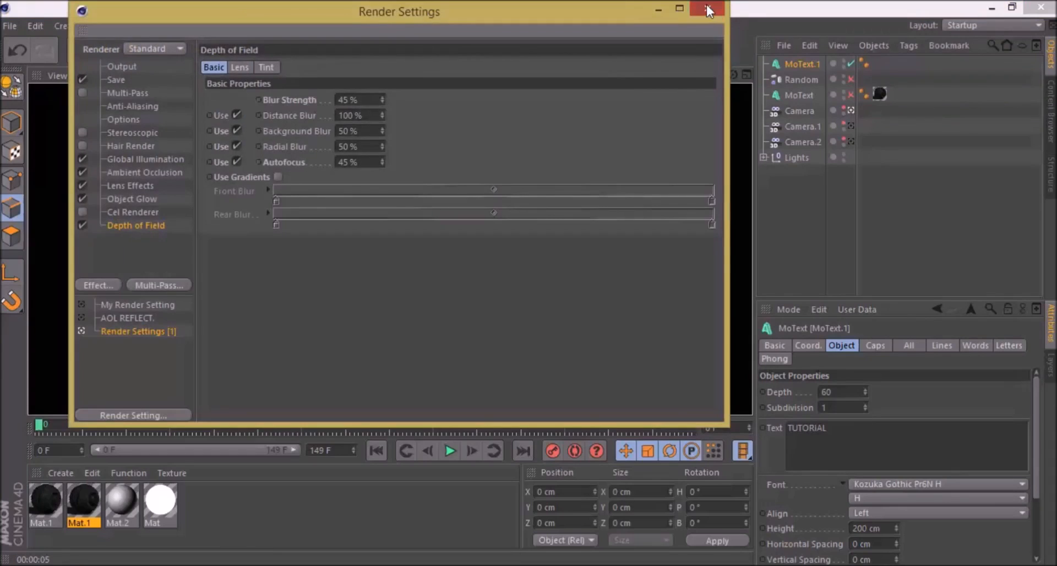
{"action": "left_click", "coordinate": [705, 9]}
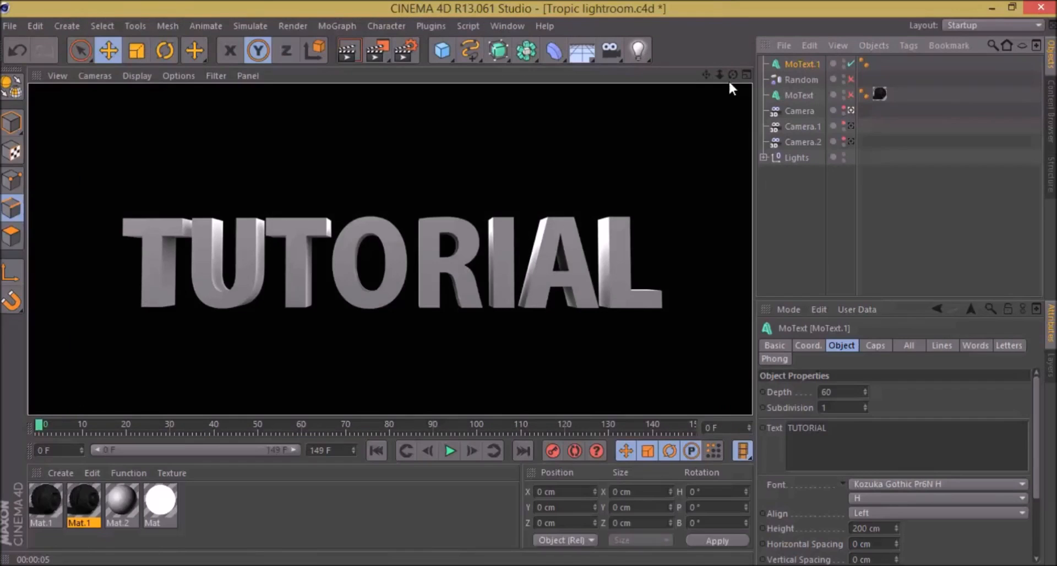
Step: Set the render output file name to "tut text" in the Renders folder and render the title in the Picture Viewer
{"action": "left_click", "coordinate": [399, 49]}
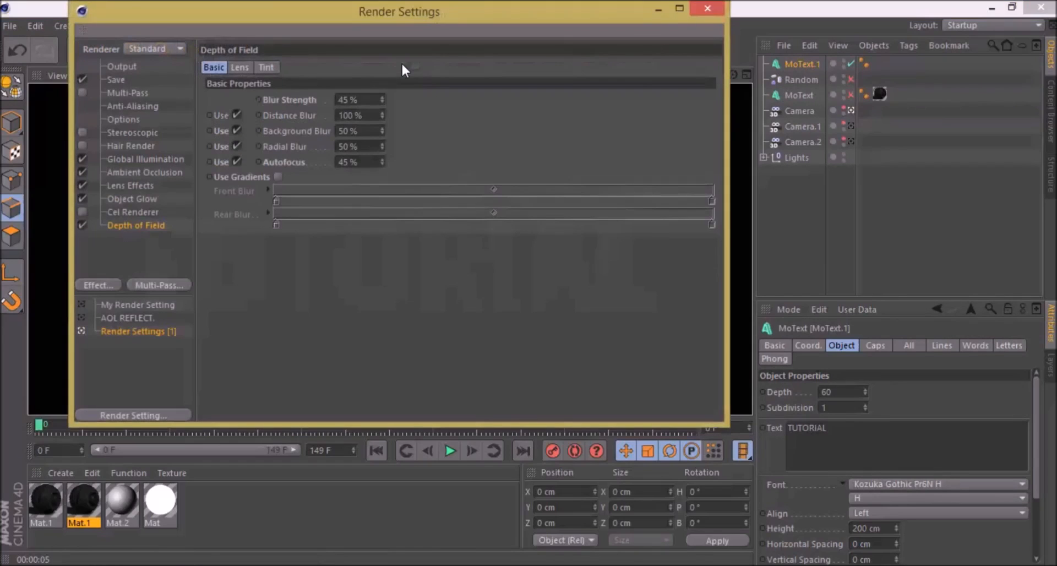
{"action": "left_click", "coordinate": [109, 84]}
{"action": "left_click", "coordinate": [530, 97]}
{"action": "key", "text": "BackSpace"}
{"action": "key", "text": "BackSpace"}
{"action": "key", "text": "BackSpace"}
{"action": "key", "text": "BackSpace"}
{"action": "key", "text": "BackSpace"}
{"action": "type", "text": "tu"}
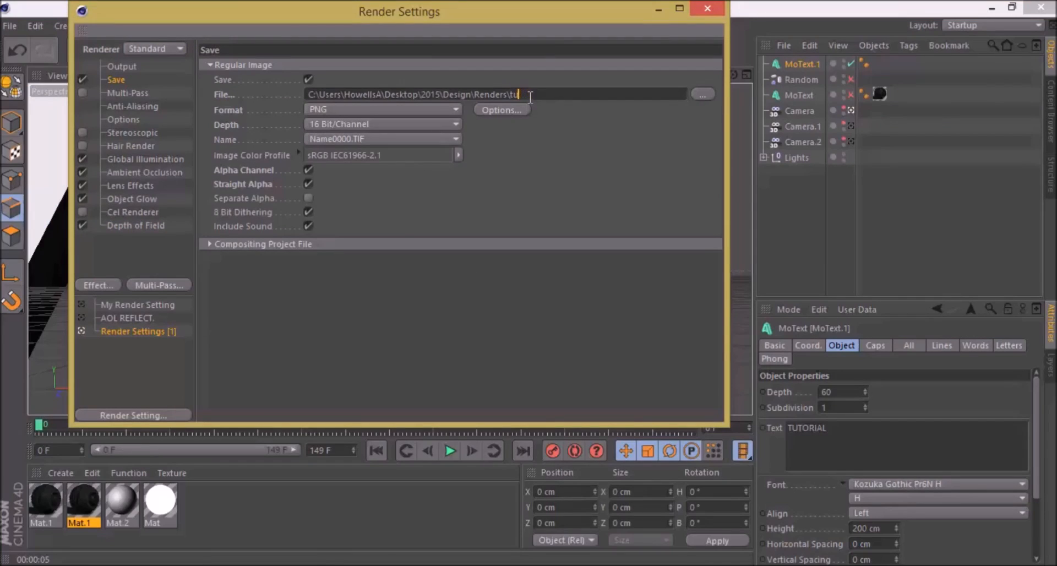
{"action": "type", "text": "t text"}
{"action": "left_click", "coordinate": [716, 7]}
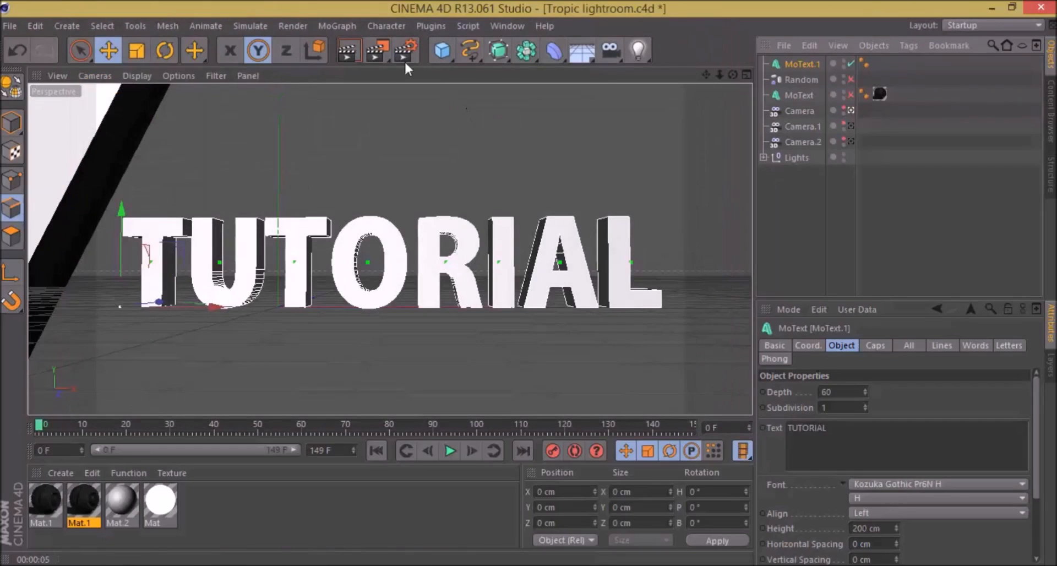
{"action": "left_click", "coordinate": [388, 52]}
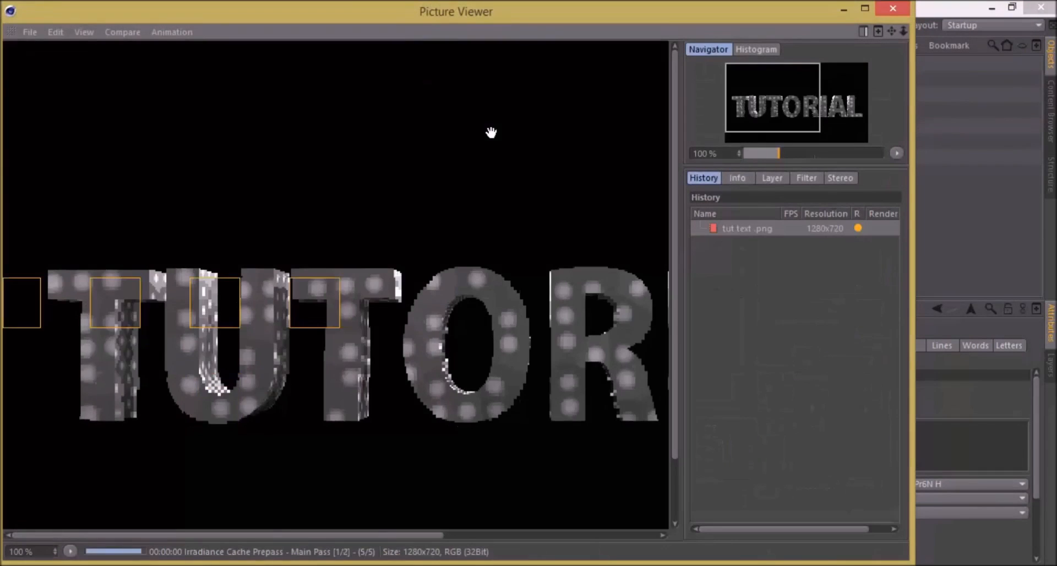
{"action": "scroll", "coordinate": [491, 132], "scroll_direction": "down", "scroll_amount": 4}
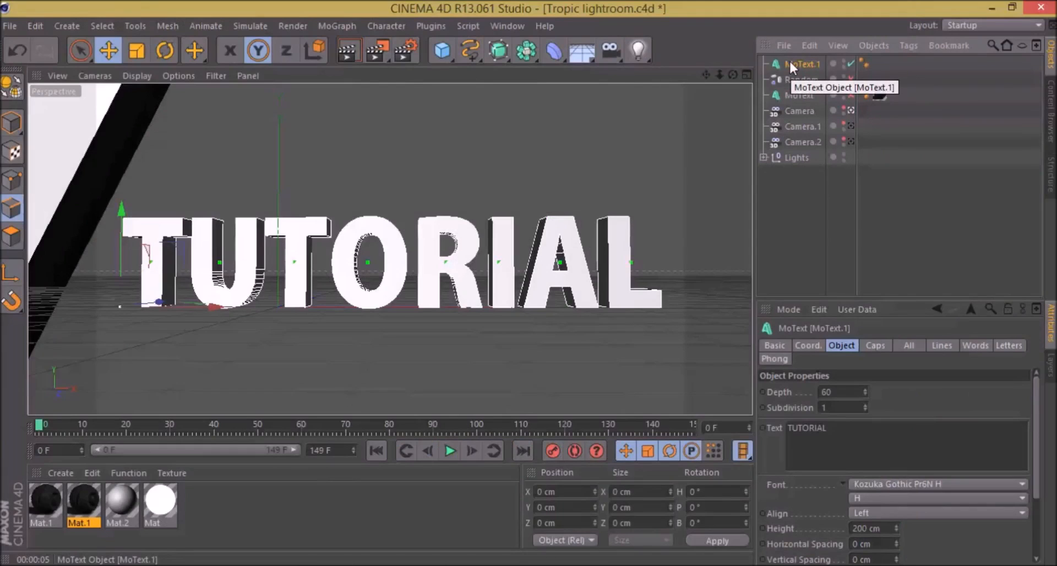
Step: Set the extrusion depth of the visible MoText.1 title to 2
{"action": "left_click_drag", "start_coordinate": [843, 392], "coordinate": [788, 396]}
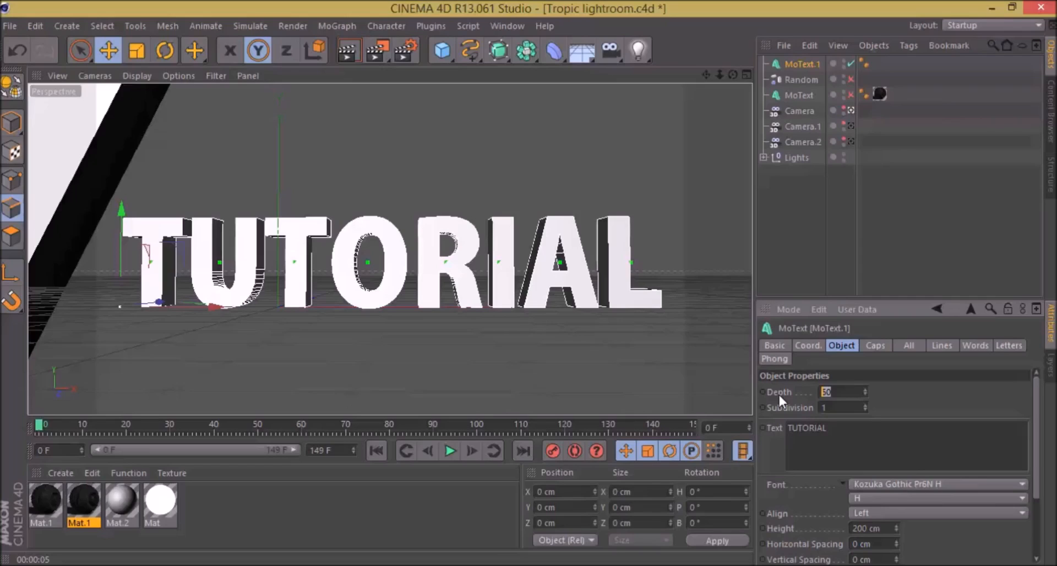
{"action": "type", "text": "2"}
{"action": "key", "text": "Return"}
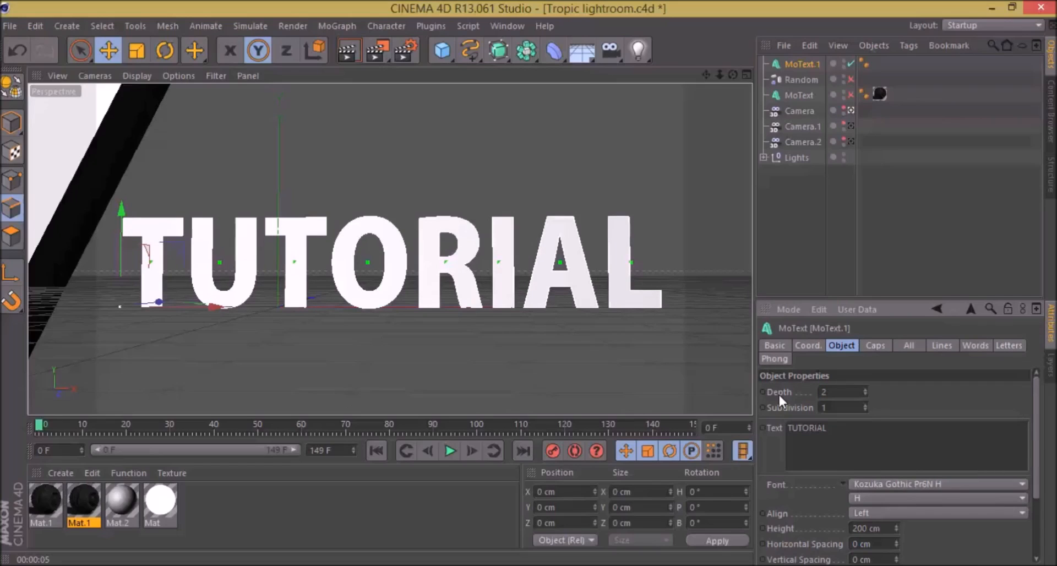
{"action": "double_click", "coordinate": [842, 392]}
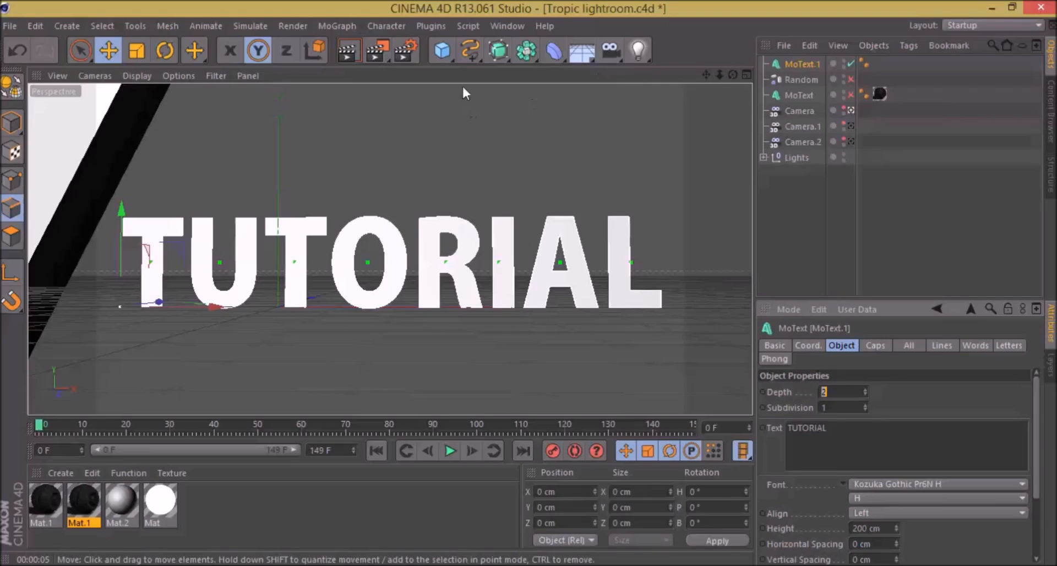
Step: Change the render output file name to "tut text 2" and render the thin title in the Picture Viewer
{"action": "left_click", "coordinate": [406, 51]}
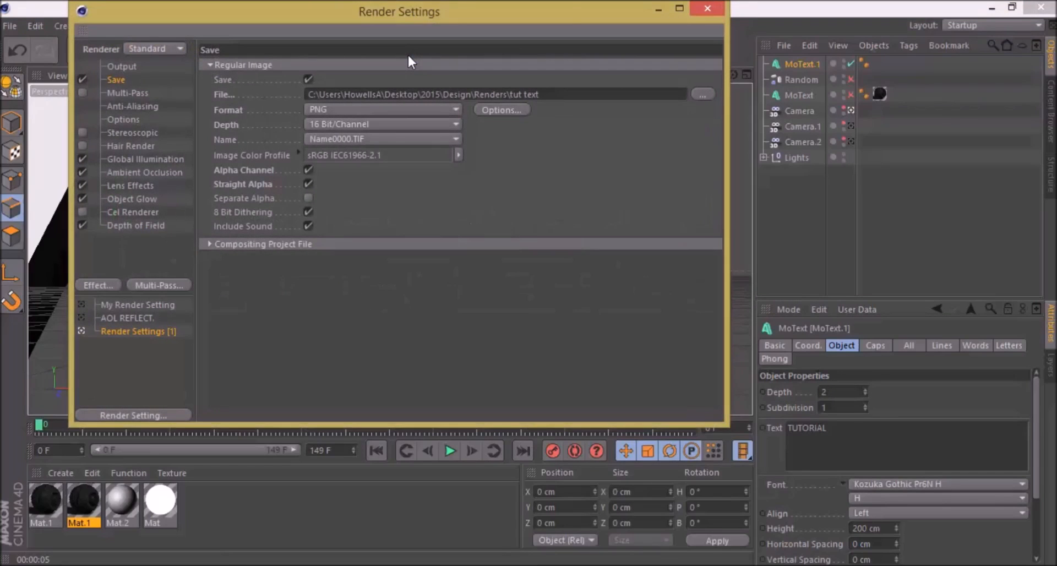
{"action": "left_click", "coordinate": [705, 5]}
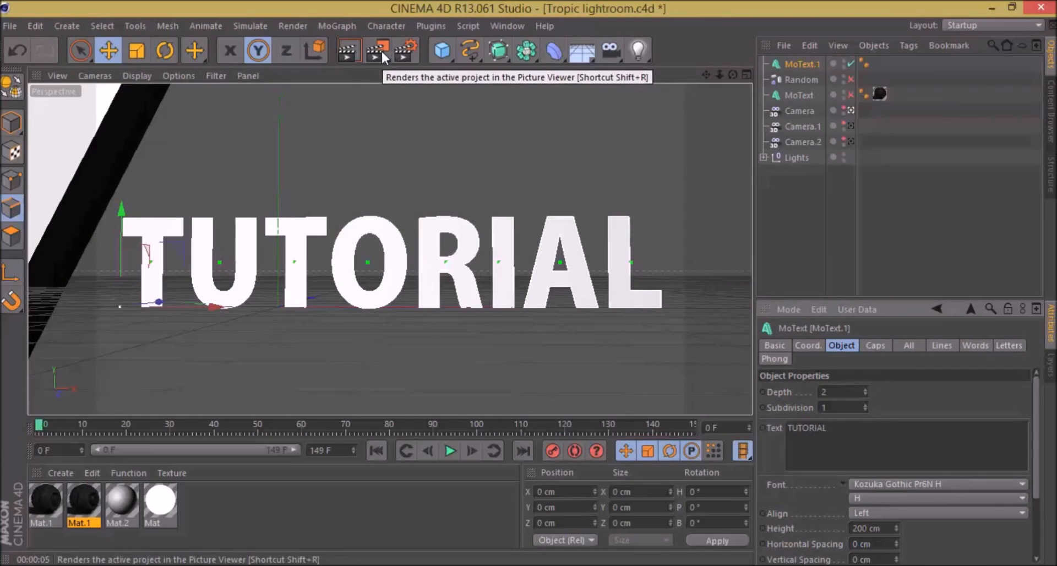
{"action": "left_click", "coordinate": [395, 50]}
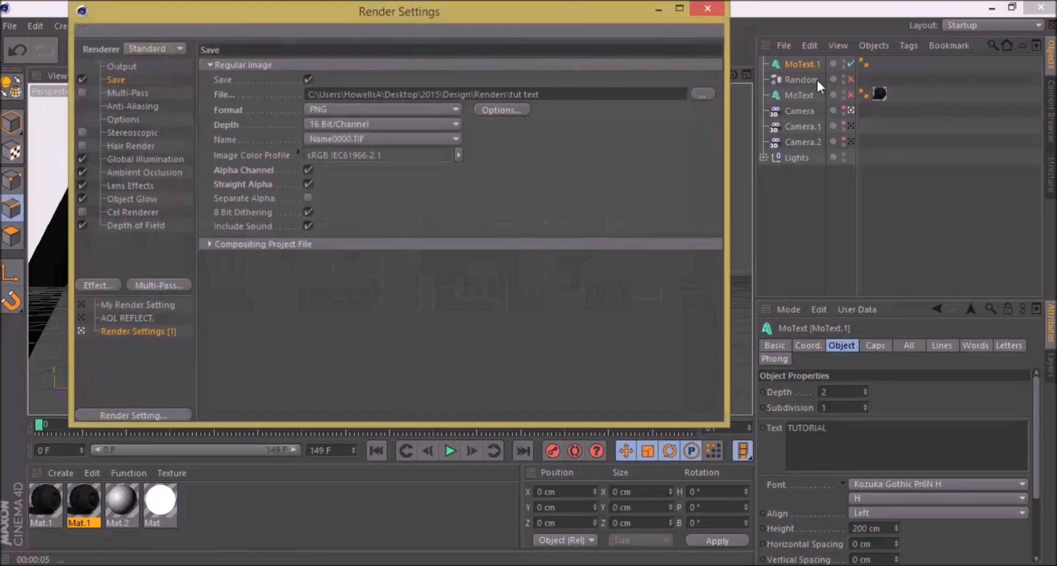
{"action": "left_click", "coordinate": [591, 94]}
{"action": "type", "text": "2"}
{"action": "left_click", "coordinate": [708, 8]}
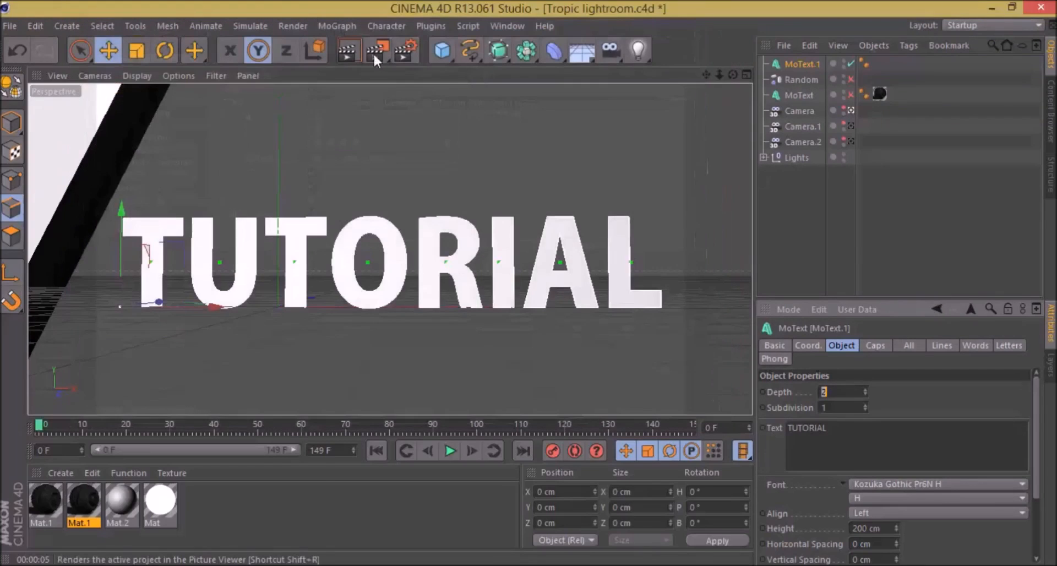
{"action": "left_click", "coordinate": [375, 51]}
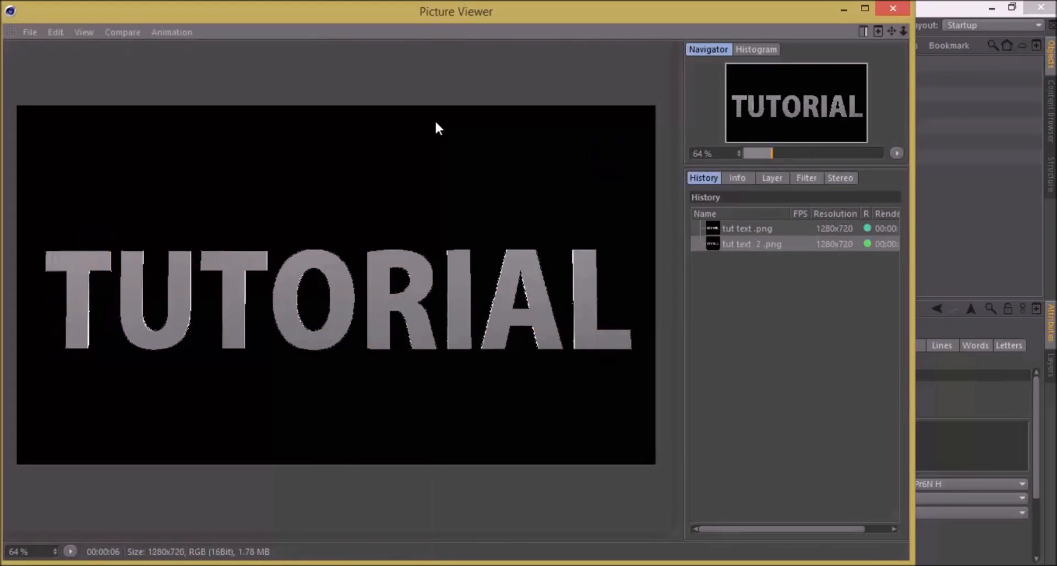
{"action": "left_click", "coordinate": [887, 10]}
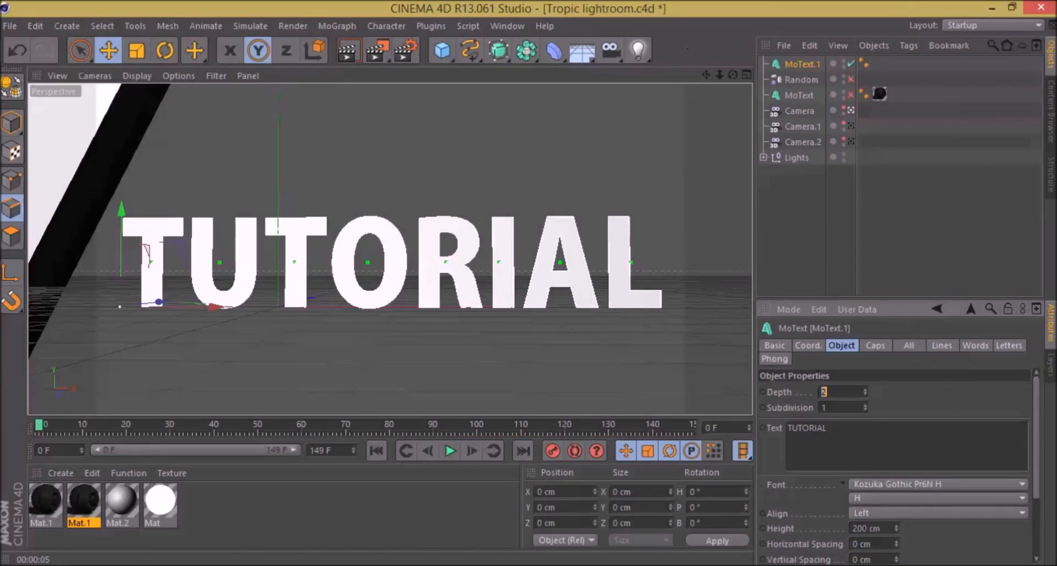
{"action": "mouse_move", "coordinate": [808, 438]}
{"action": "left_click", "coordinate": [795, 64]}
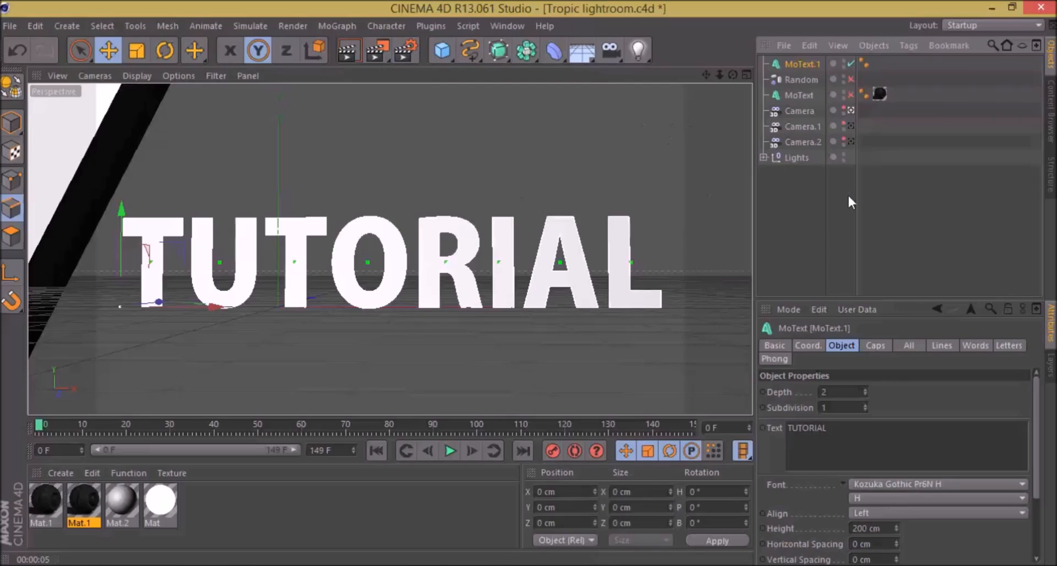
{"action": "left_click", "coordinate": [784, 197]}
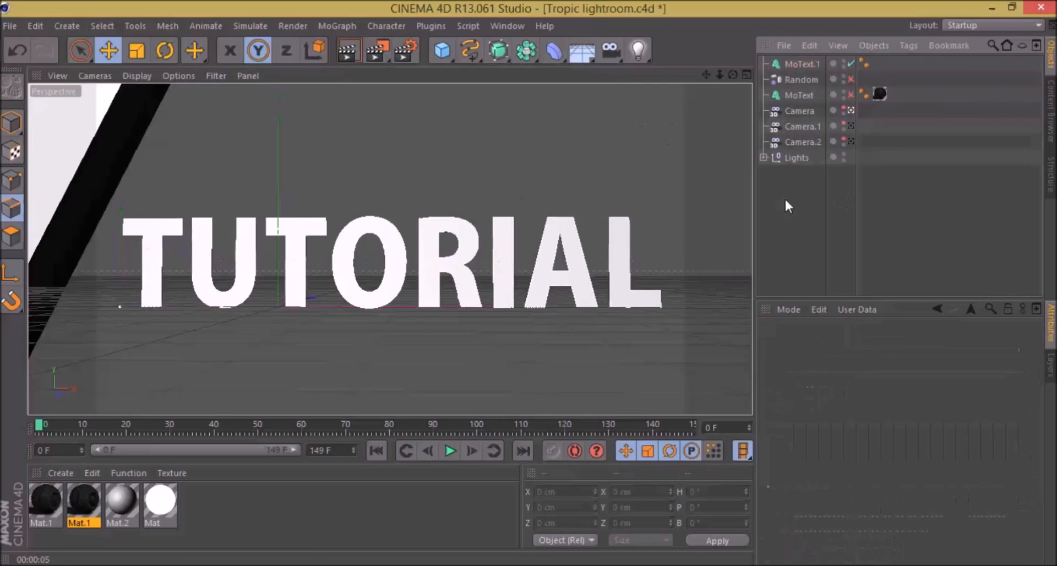
{"action": "left_click", "coordinate": [797, 70]}
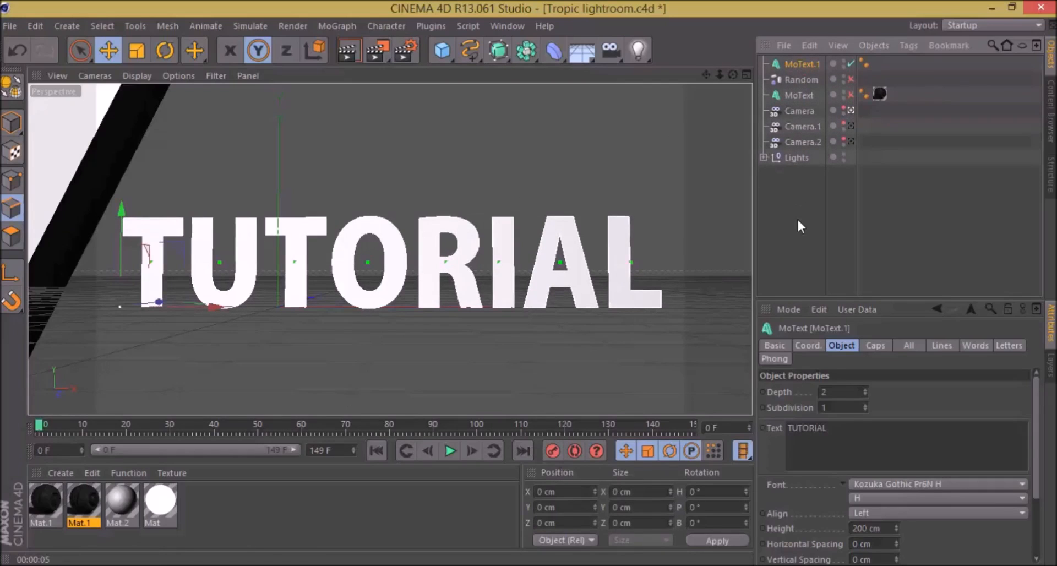